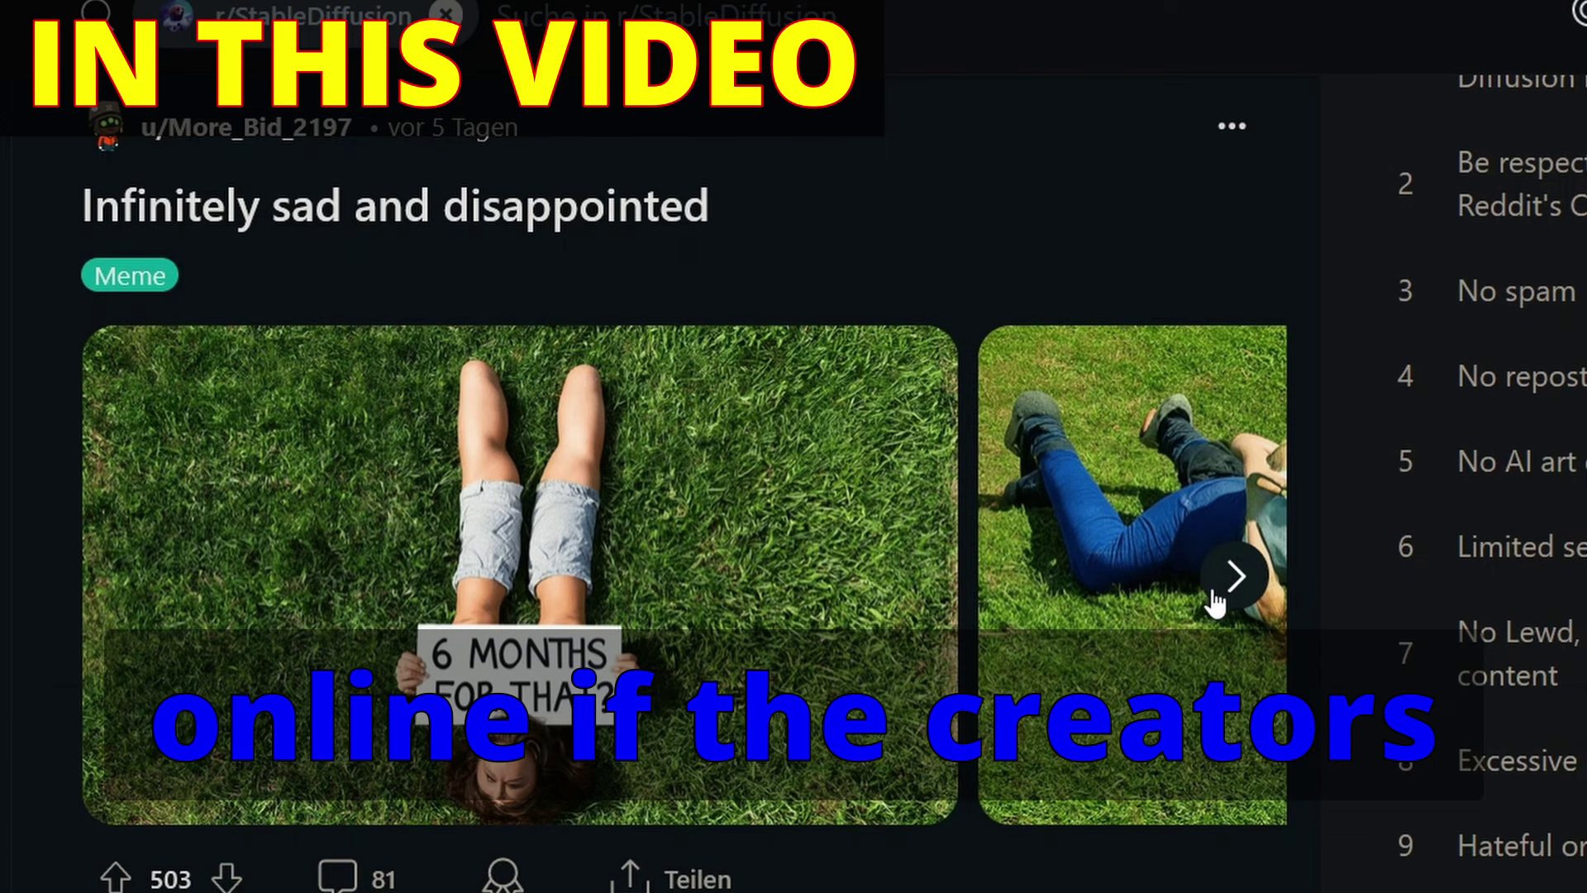
Page through the next three images of the 'Infinitely sad and disappointed' meme post to the last one.
{"action": "left_click", "coordinate": [1231, 578]}
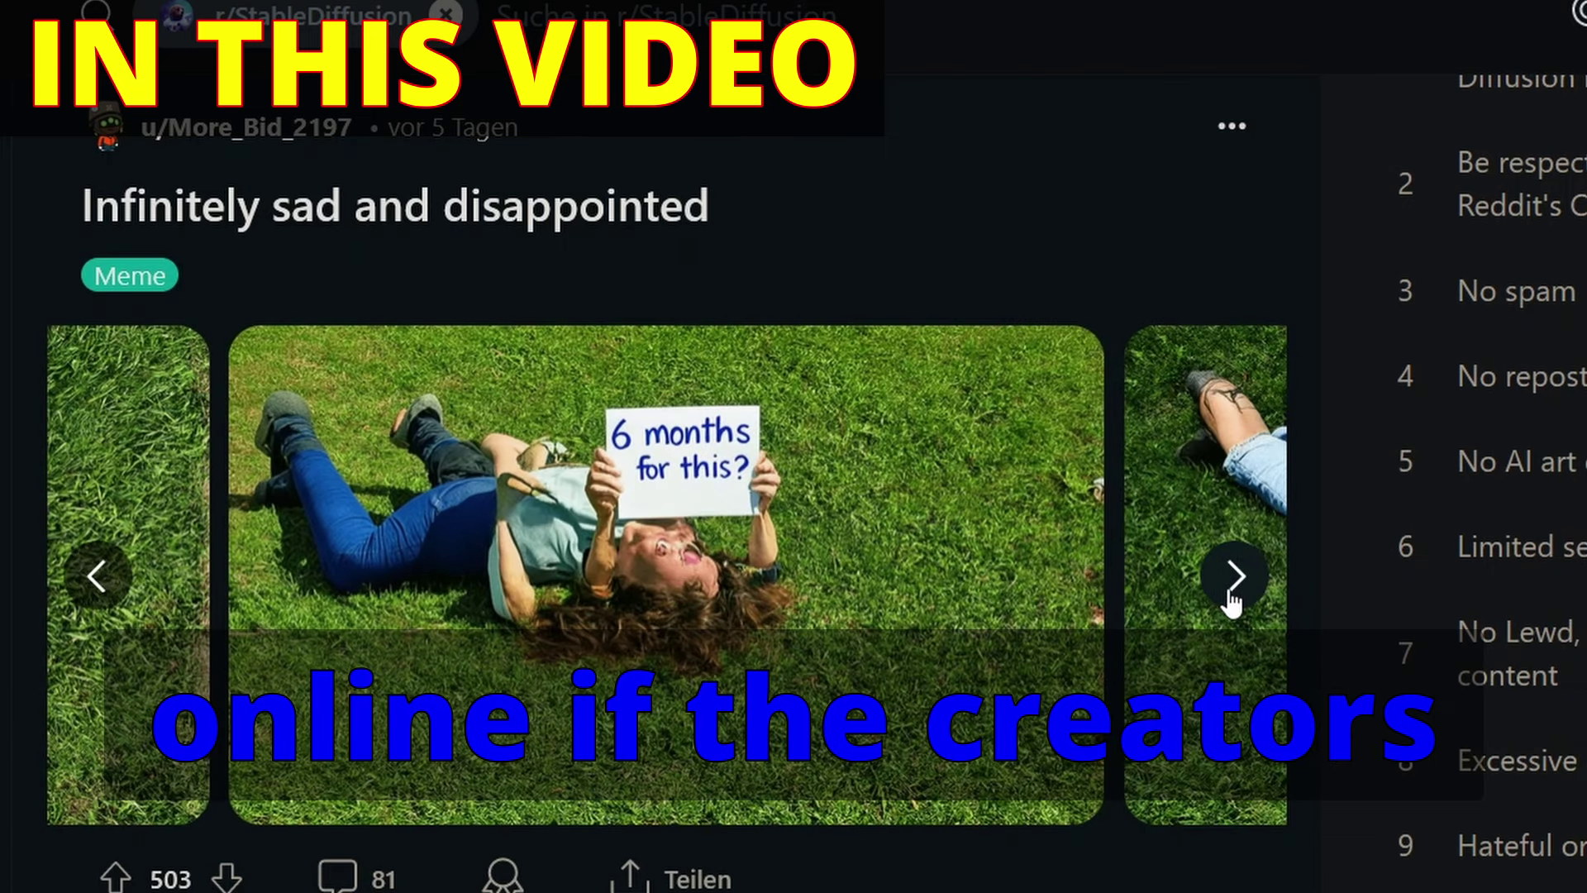
{"action": "left_click", "coordinate": [1231, 578]}
{"action": "left_click", "coordinate": [1231, 579]}
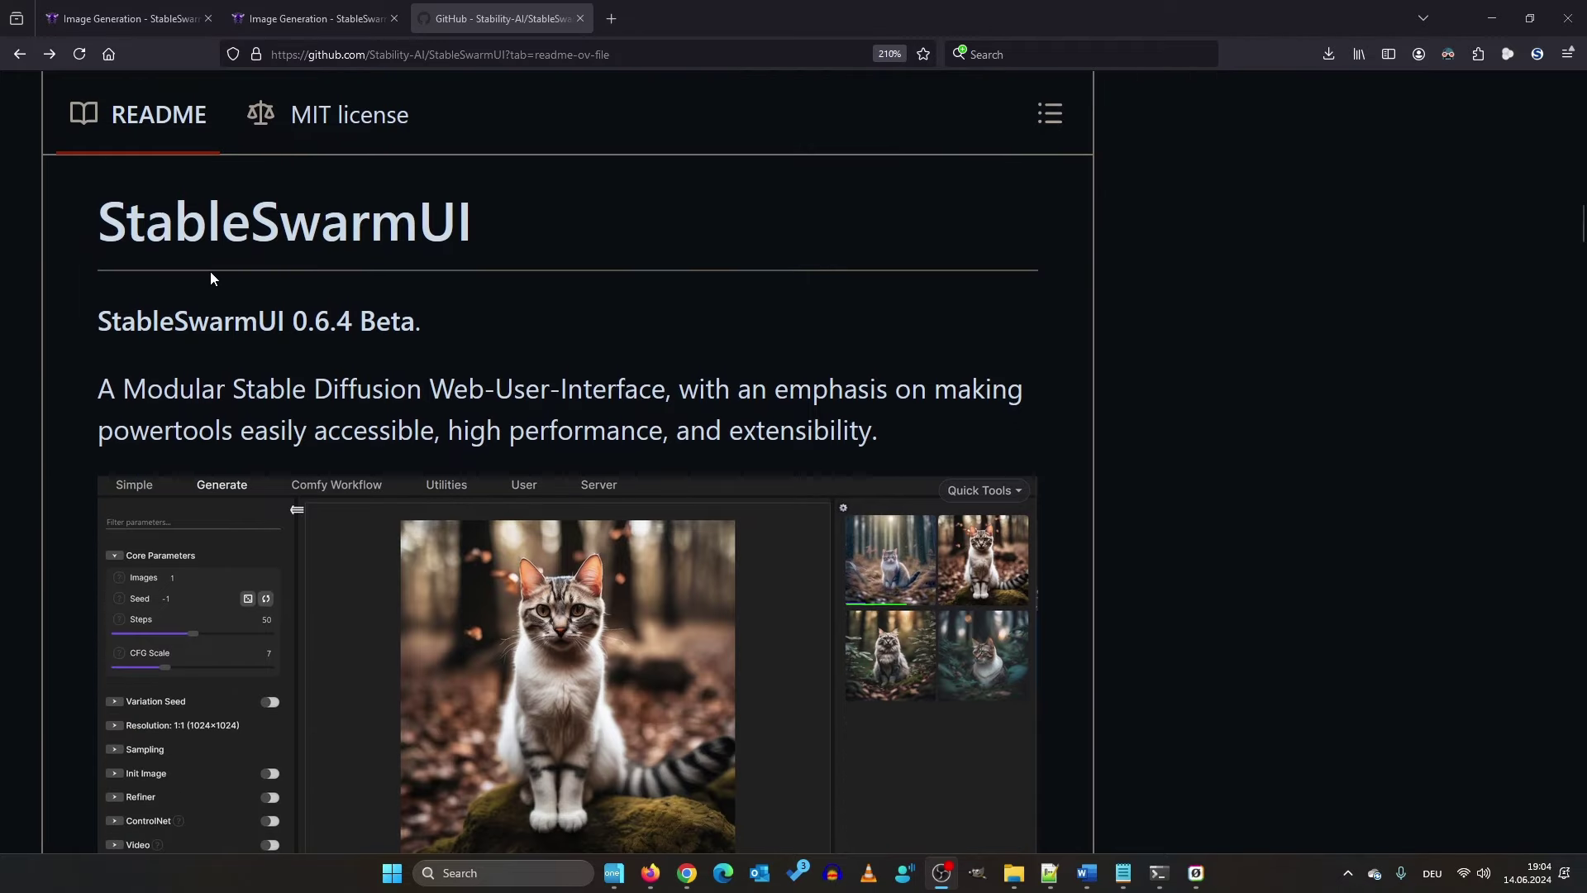
Highlight the StableSwarmUI title, then scroll the README down to 'Installing on Windows'.
{"action": "left_click_drag", "start_coordinate": [110, 205], "coordinate": [612, 201]}
{"action": "left_click", "coordinate": [612, 202]}
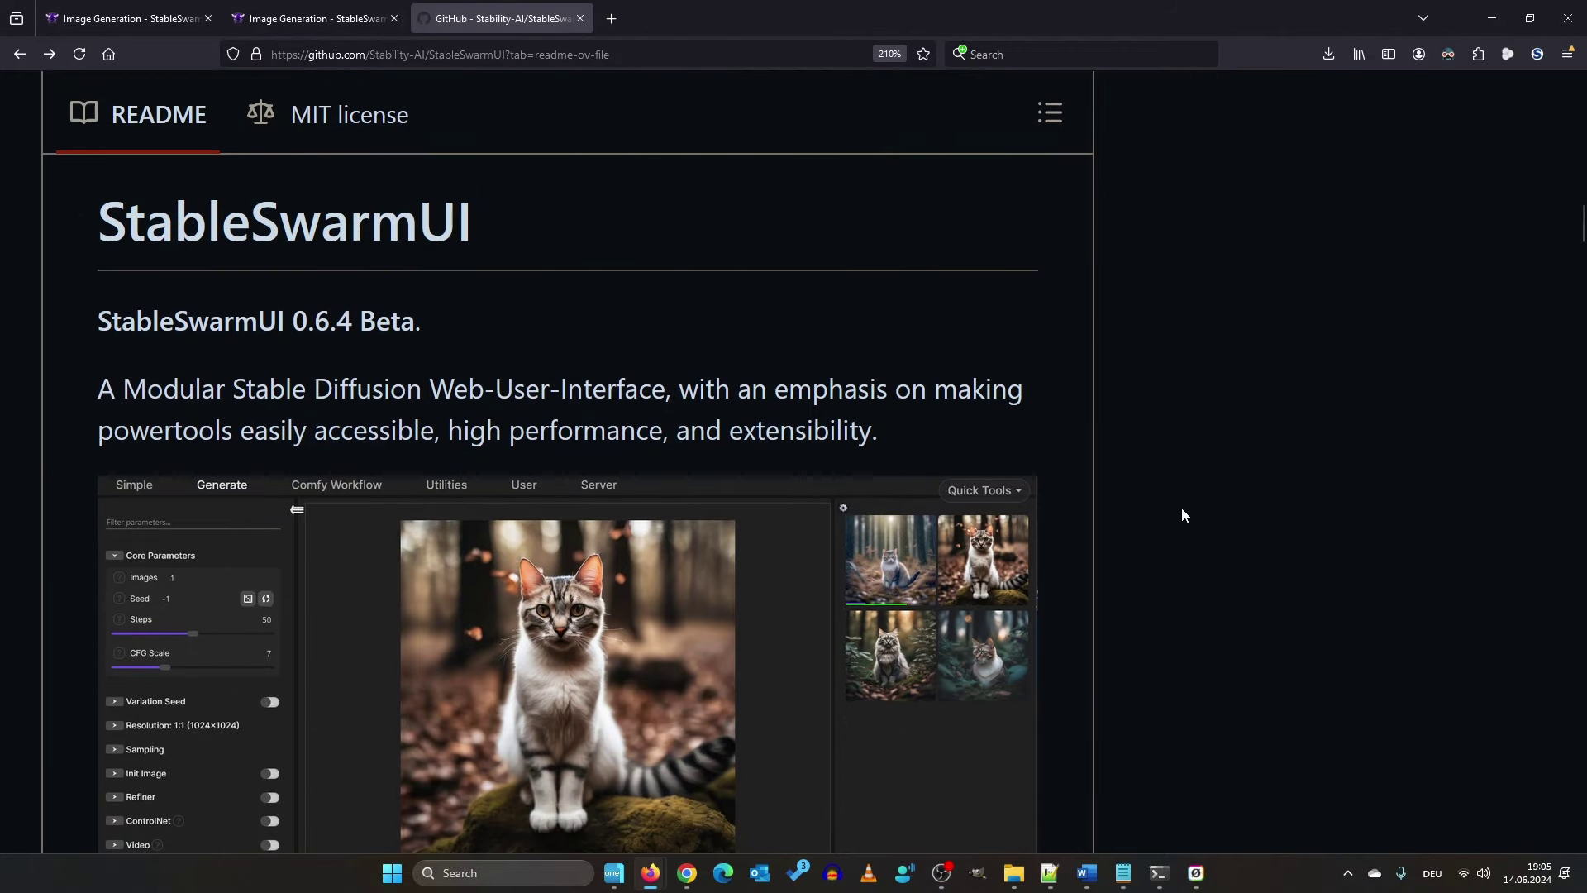
{"action": "scroll", "coordinate": [1181, 507], "scroll_direction": "down", "scroll_amount": 20}
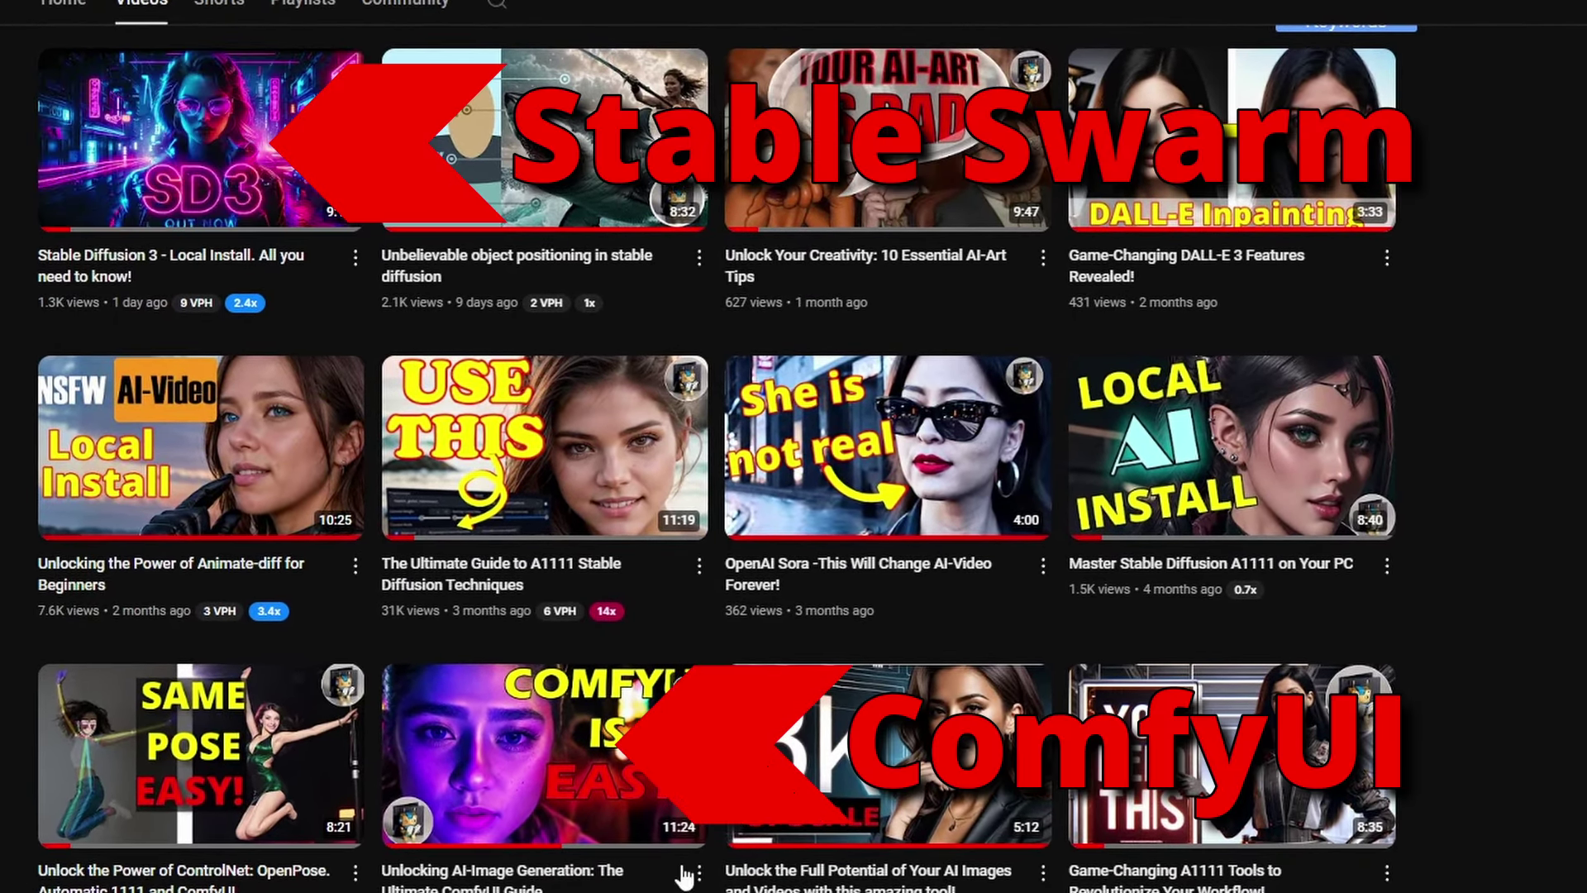
{"action": "mouse_move", "coordinate": [518, 752]}
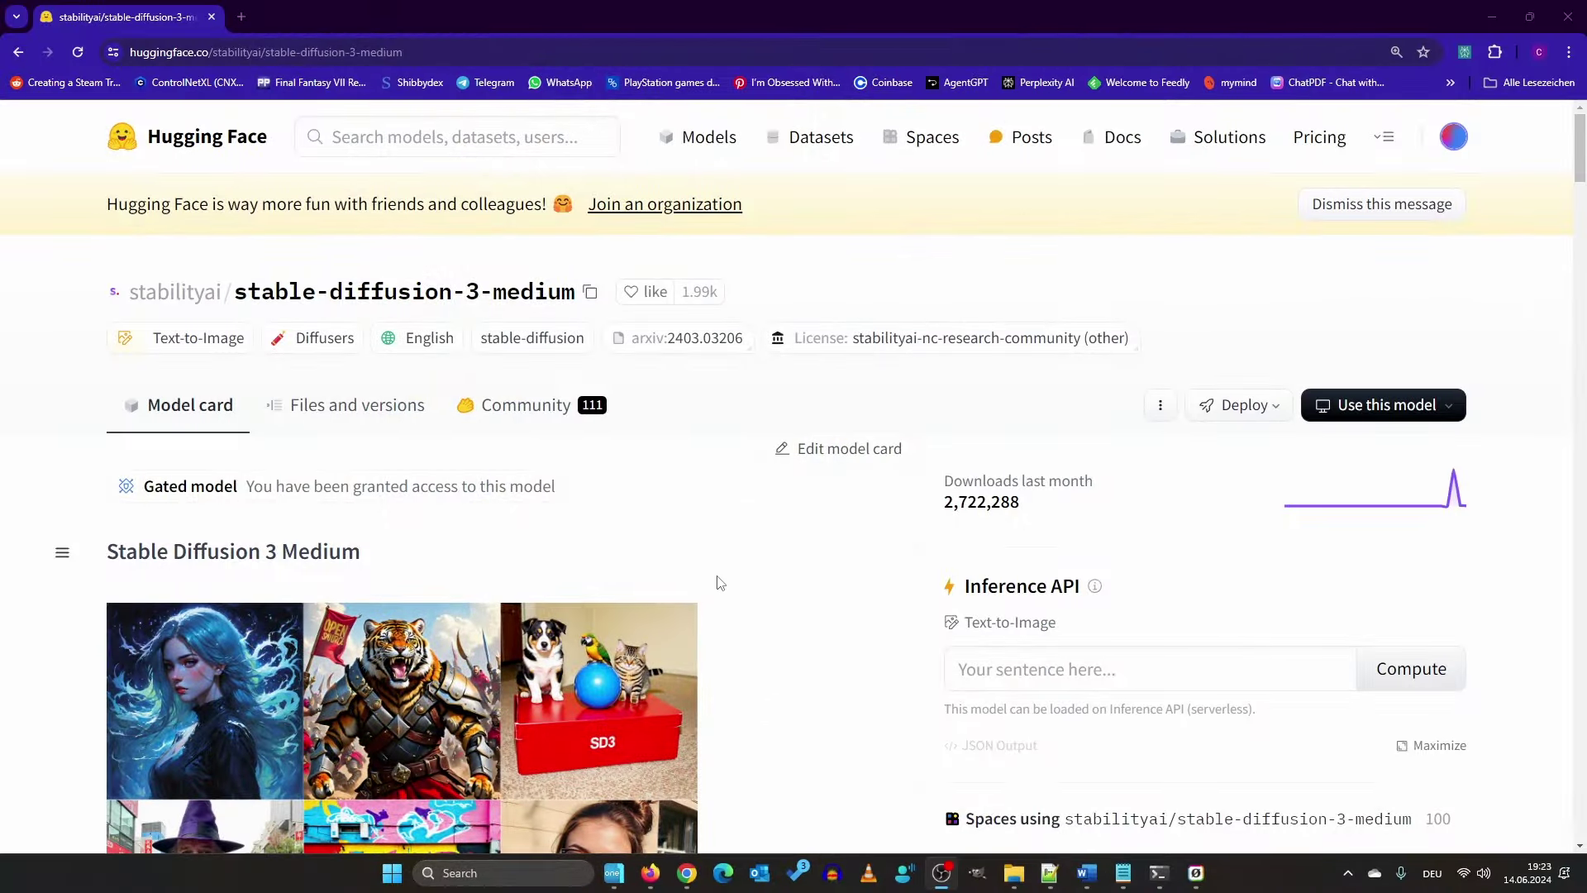
Browse the stable-diffusion-3-medium repository files, checking text_encoders, then opening comfy_example_workflows.
{"action": "scroll", "coordinate": [720, 582], "scroll_direction": "down", "scroll_amount": 4}
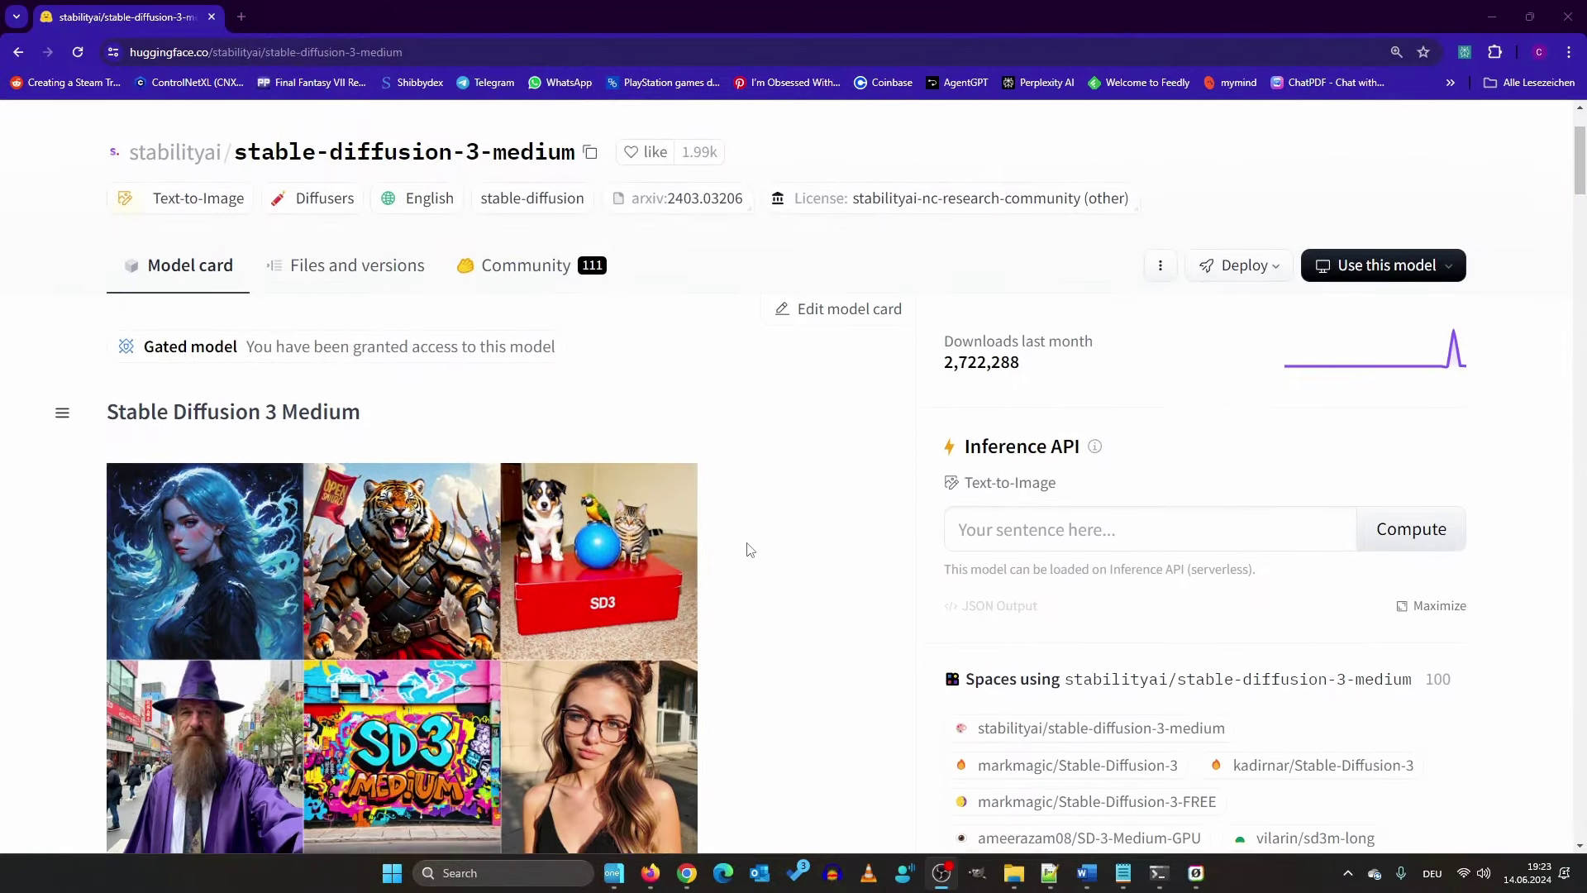
{"action": "scroll", "coordinate": [581, 241], "scroll_direction": "up", "scroll_amount": 2}
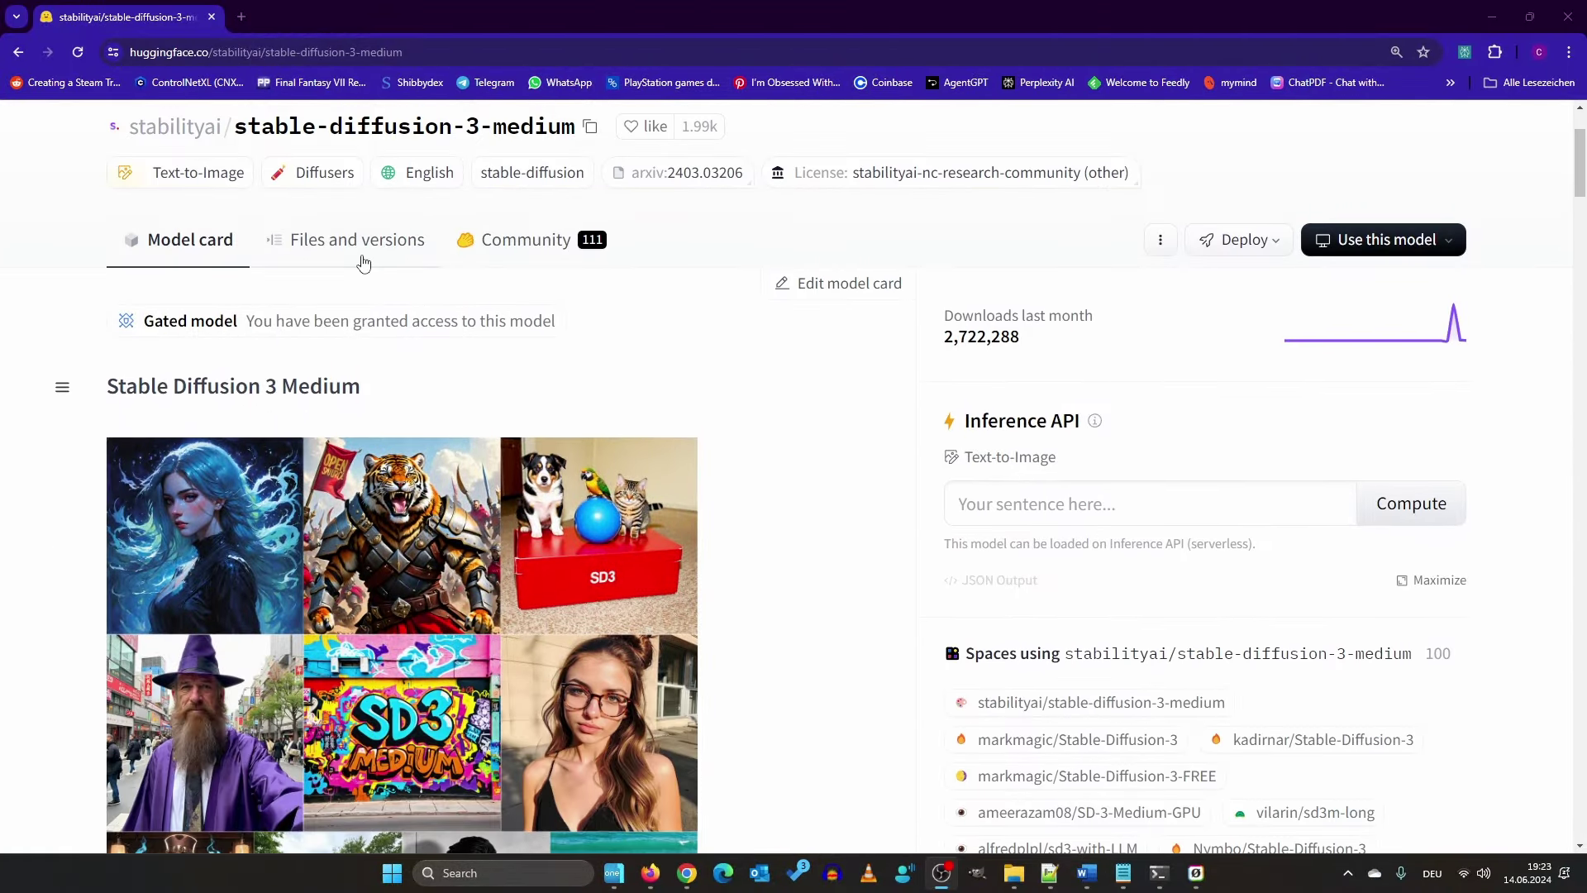
{"action": "scroll", "coordinate": [576, 361], "scroll_direction": "down", "scroll_amount": 2}
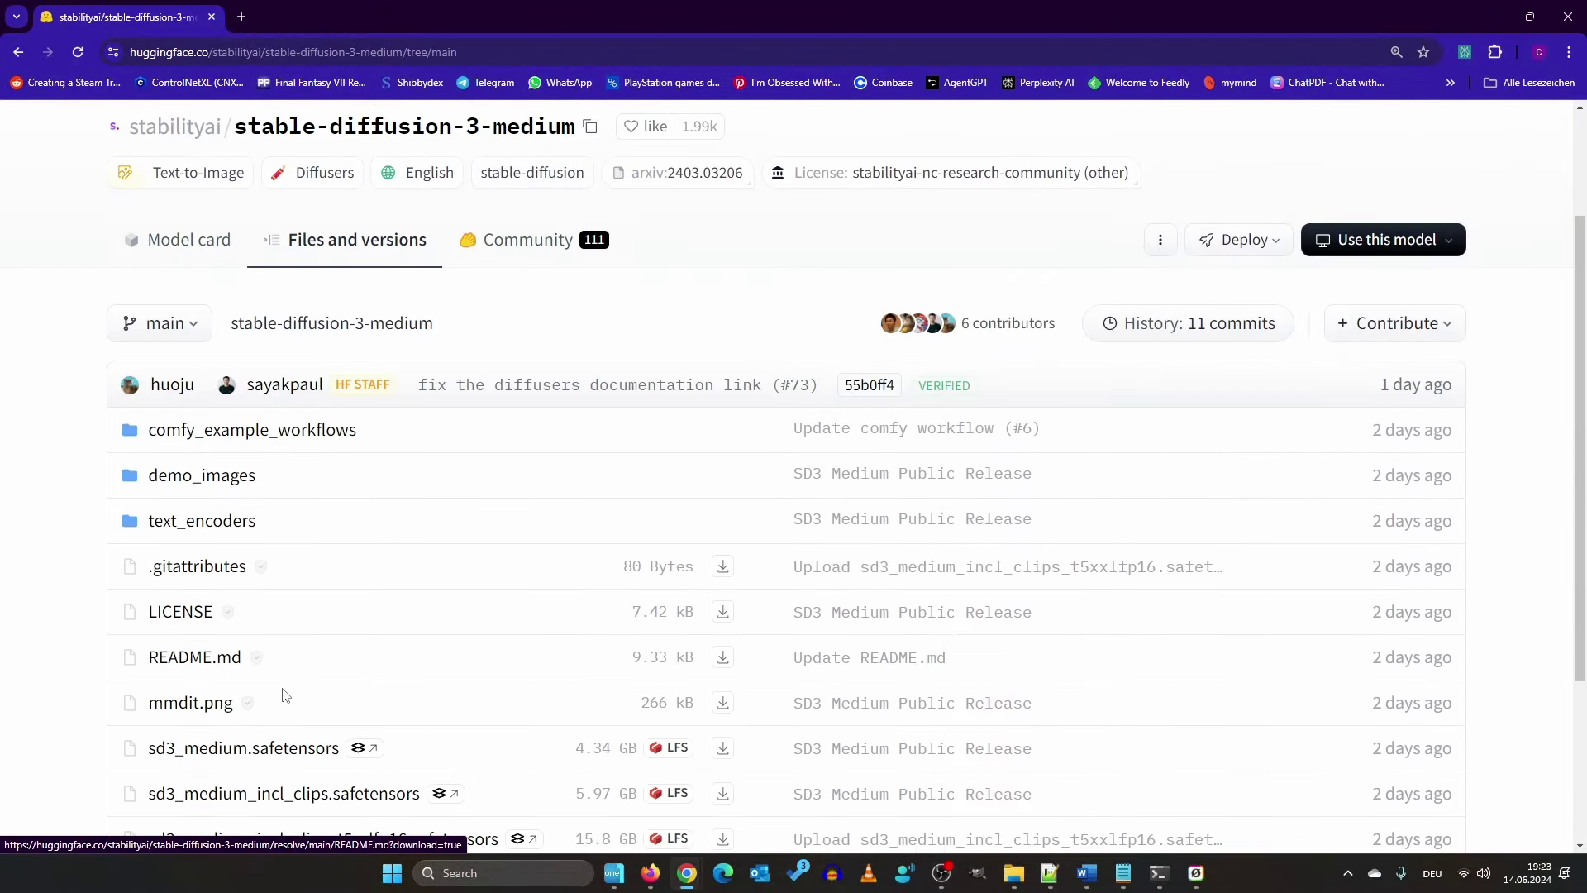
{"action": "scroll", "coordinate": [248, 620], "scroll_direction": "down", "scroll_amount": 3}
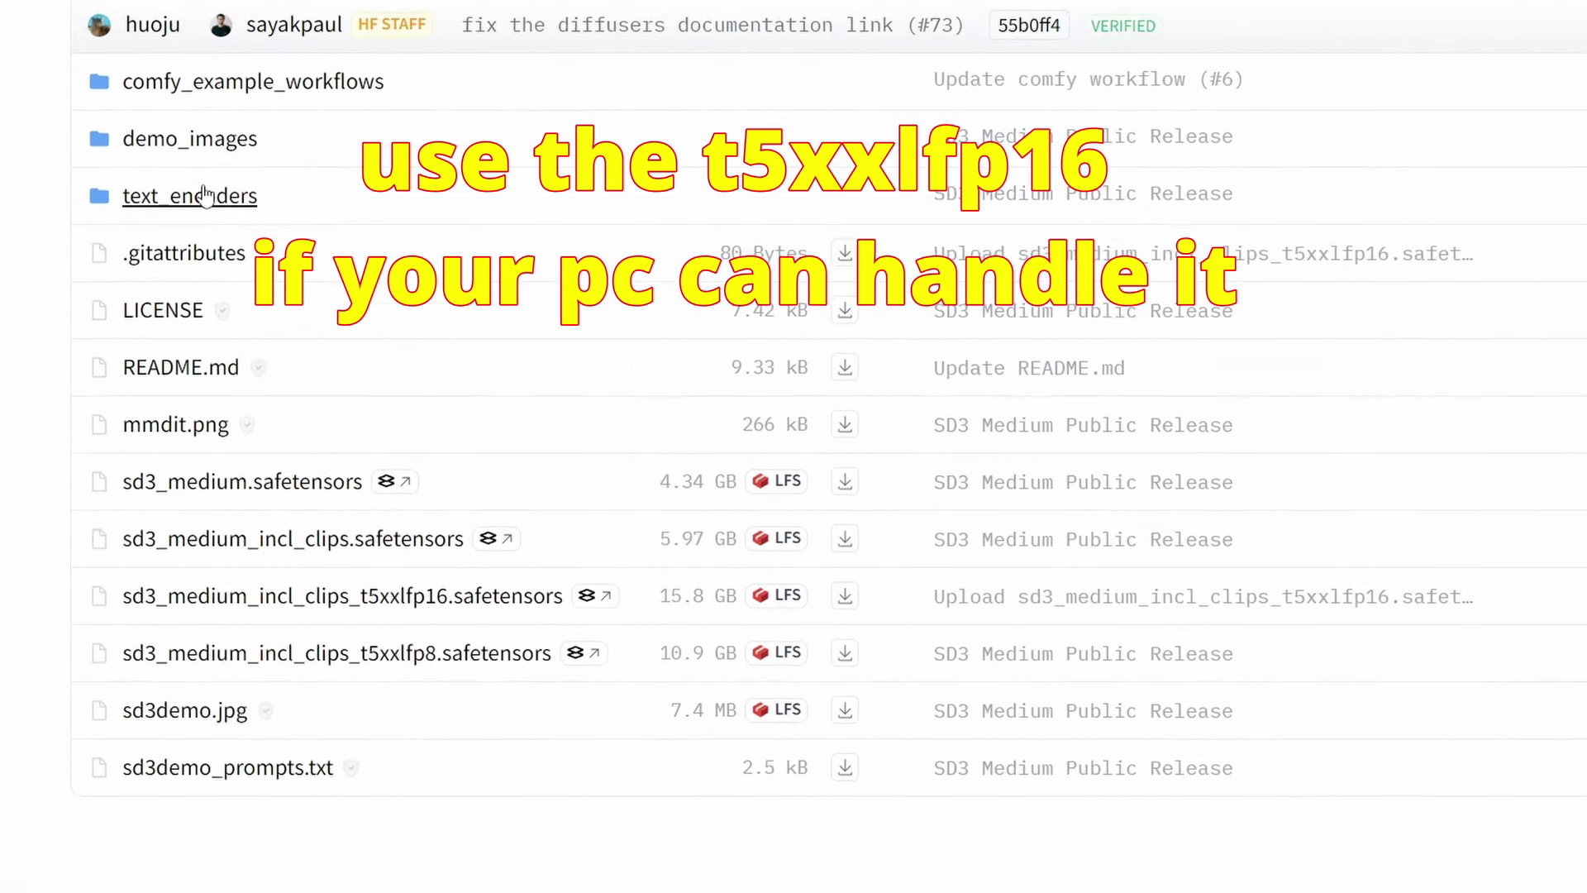
{"action": "left_click", "coordinate": [207, 196]}
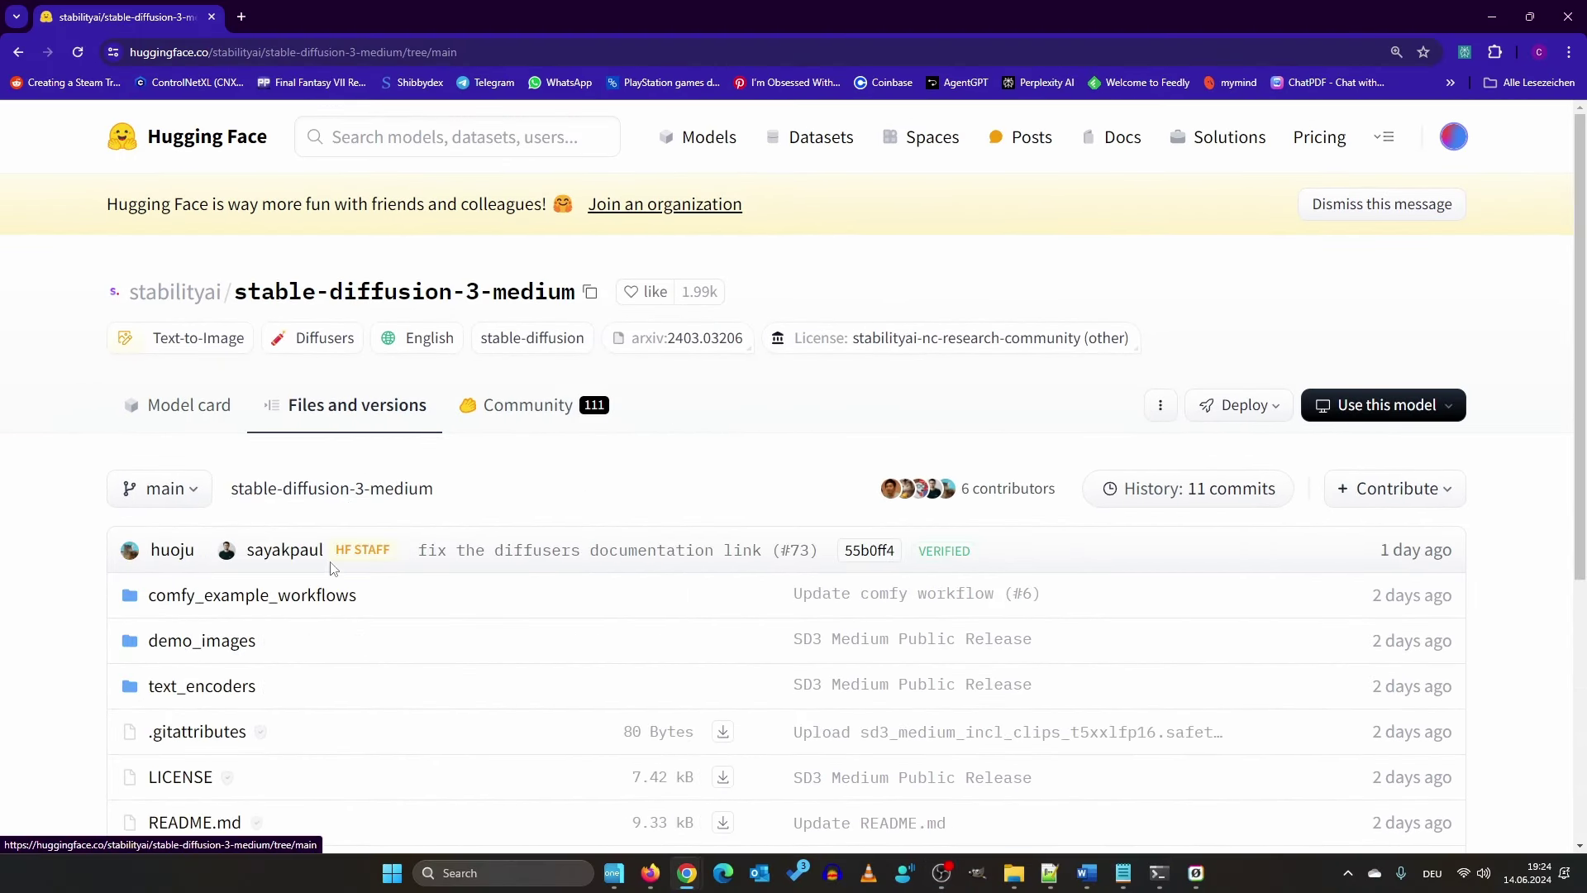
{"action": "left_click", "coordinate": [212, 596]}
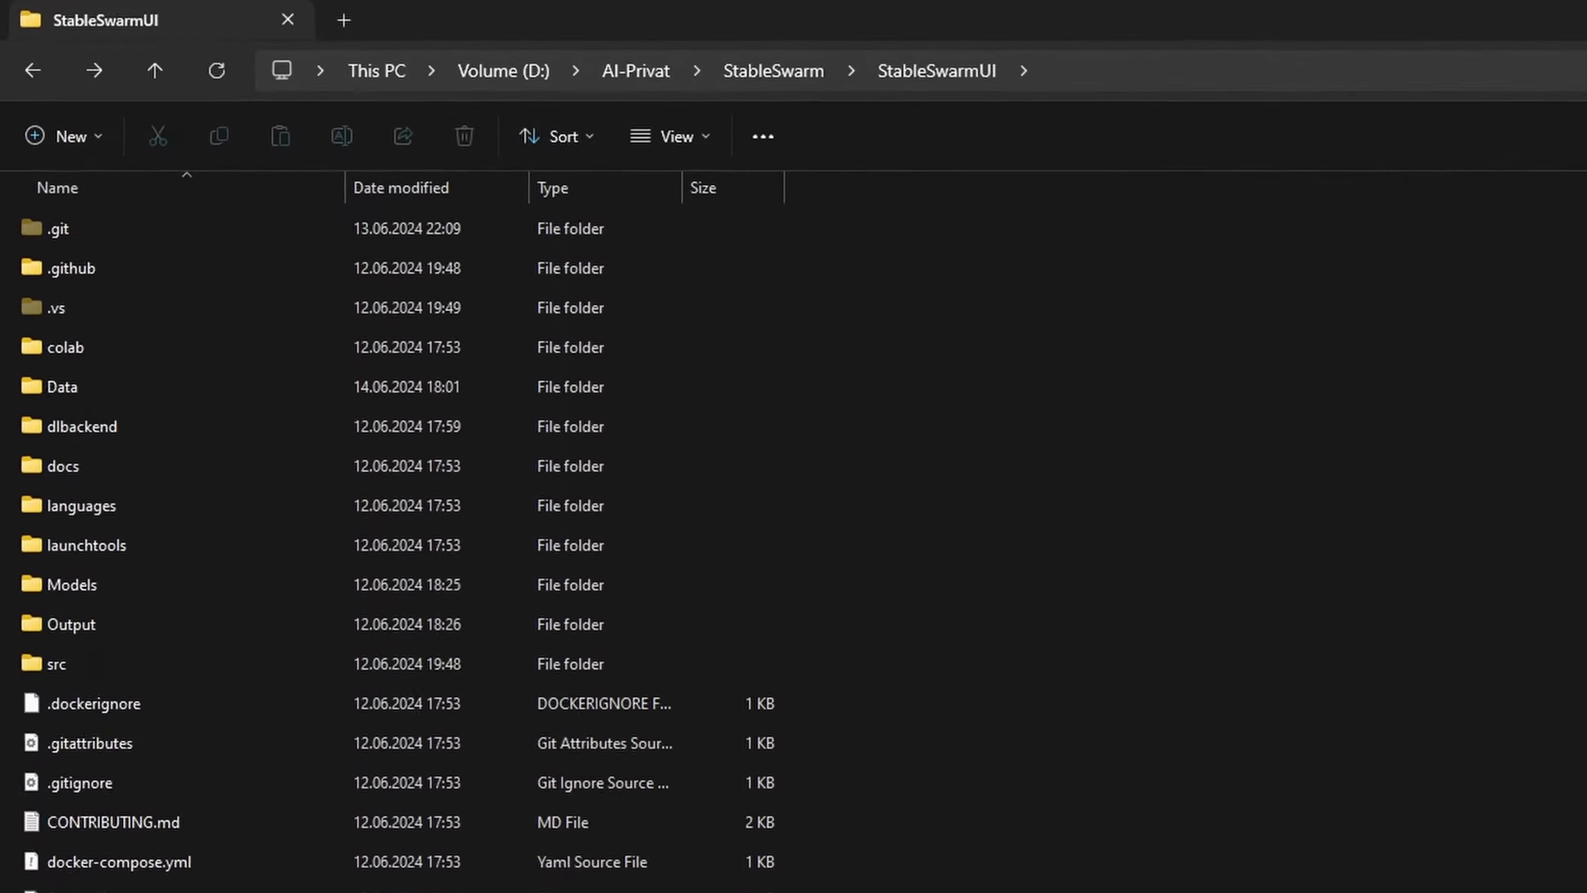
Confirm sd3_medium.safetensors sits in StableSwarmUI's Models > Stable-Diffusion folder.
{"action": "double_click", "coordinate": [123, 586]}
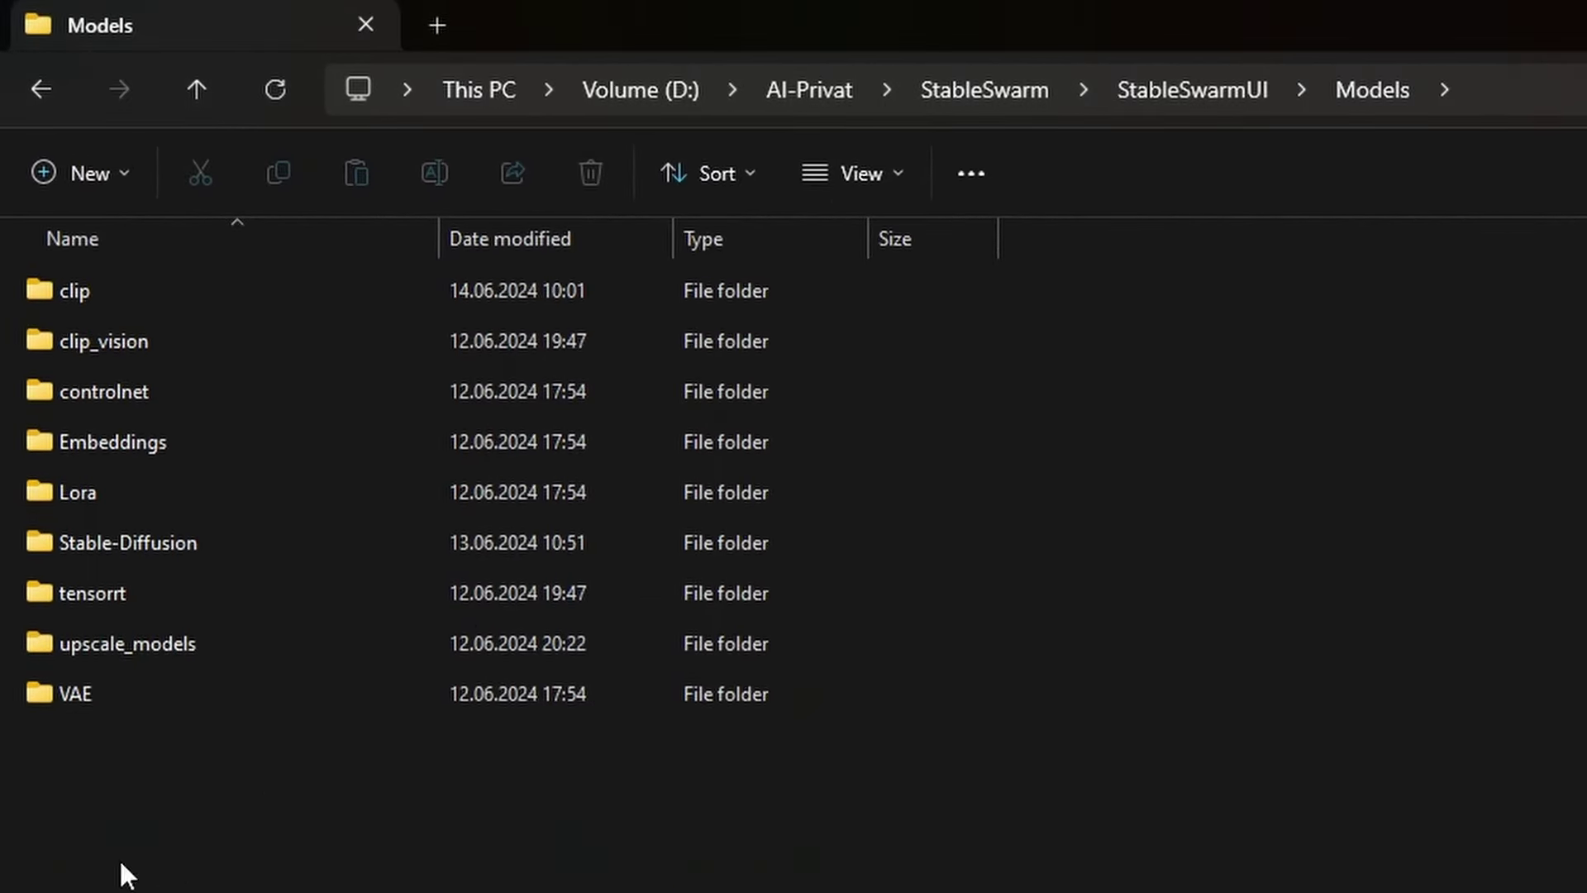
{"action": "double_click", "coordinate": [245, 543]}
{"action": "left_click", "coordinate": [216, 453]}
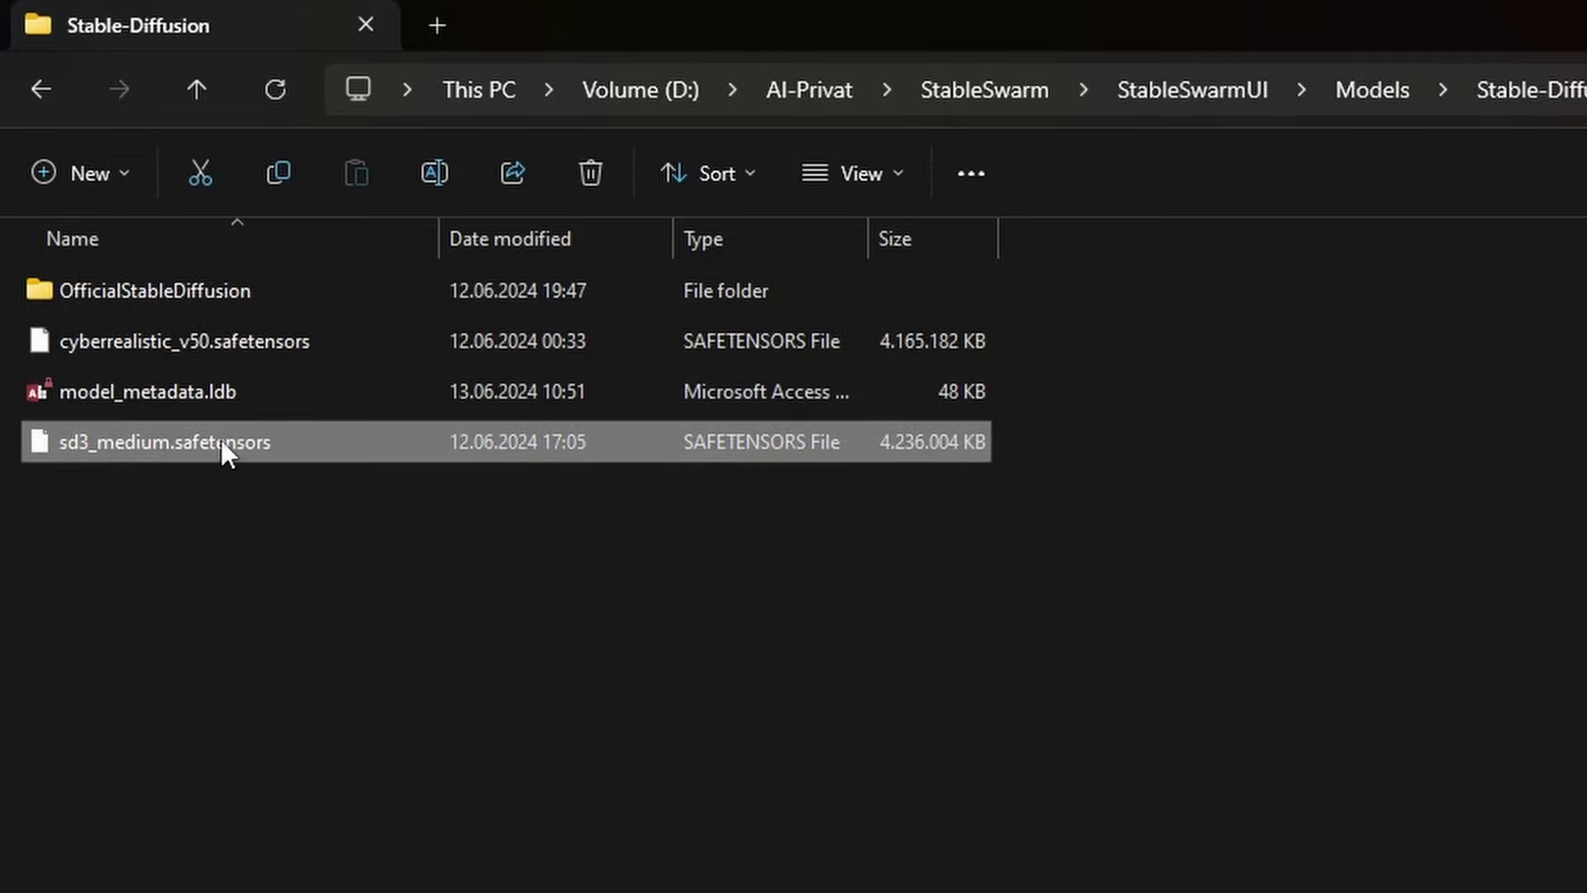
{"action": "key", "text": "alt+Left"}
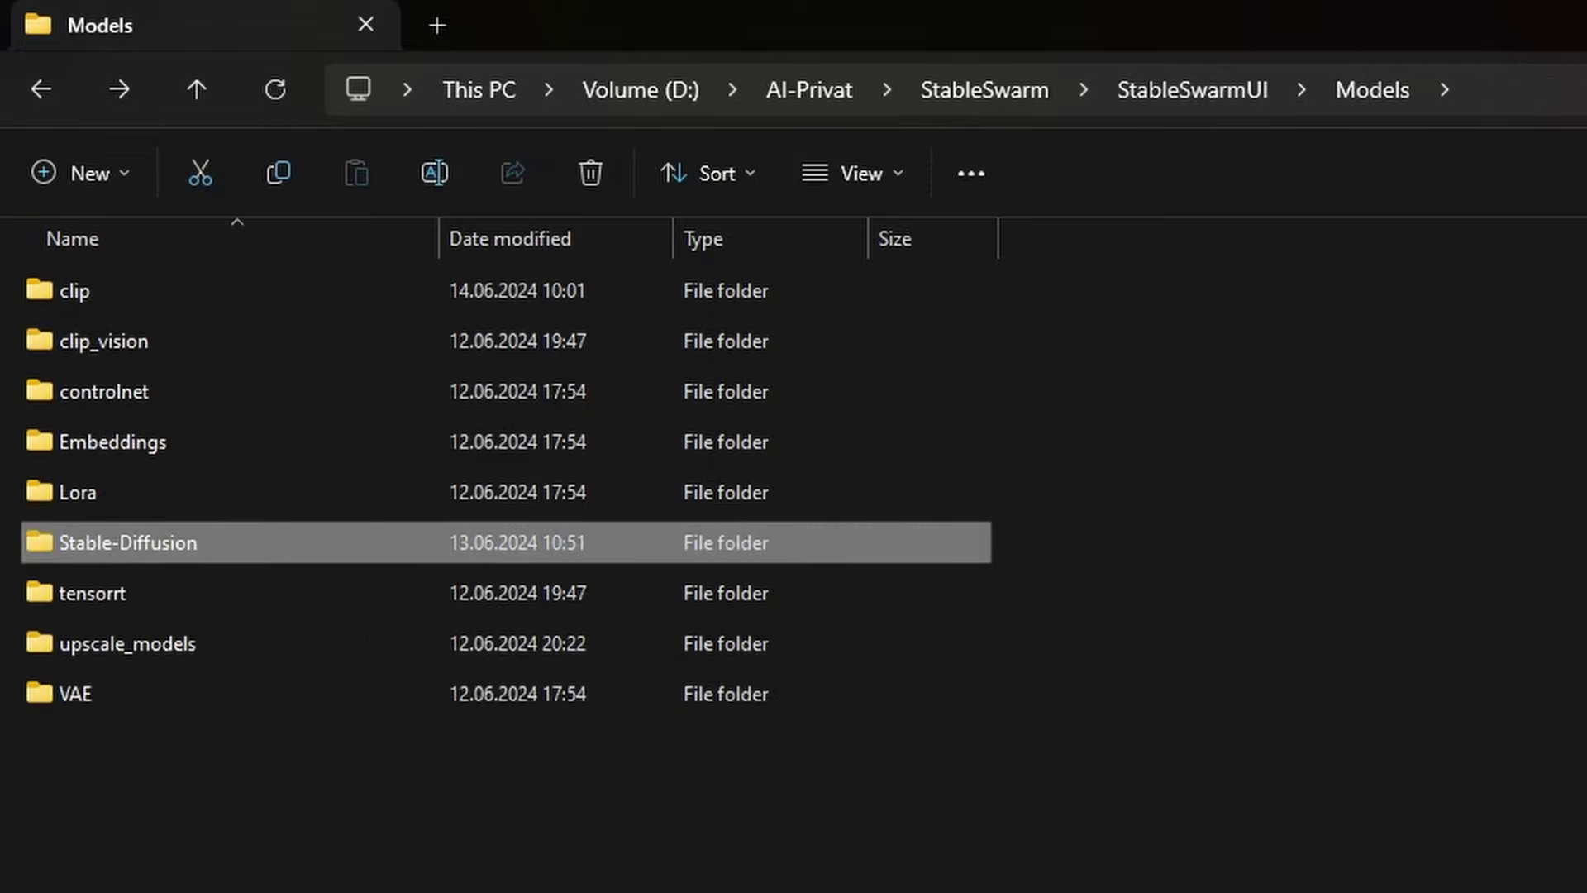
{"action": "left_click", "coordinate": [796, 786]}
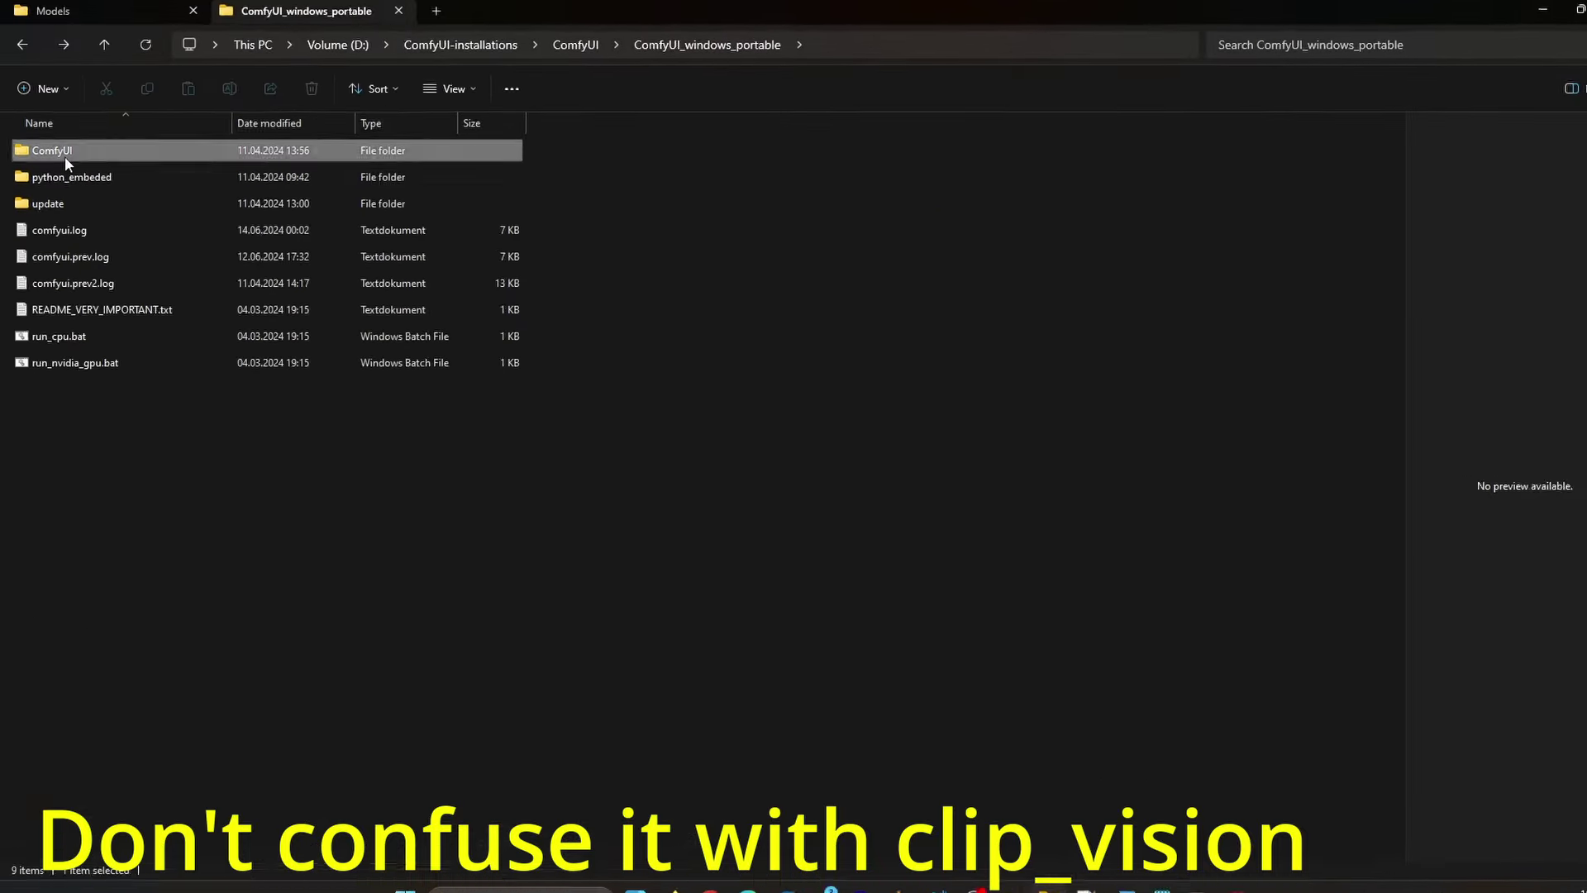
Open the portable ComfyUI models folder and look at its checkpoints and clip folders.
{"action": "double_click", "coordinate": [64, 157]}
{"action": "double_click", "coordinate": [167, 458]}
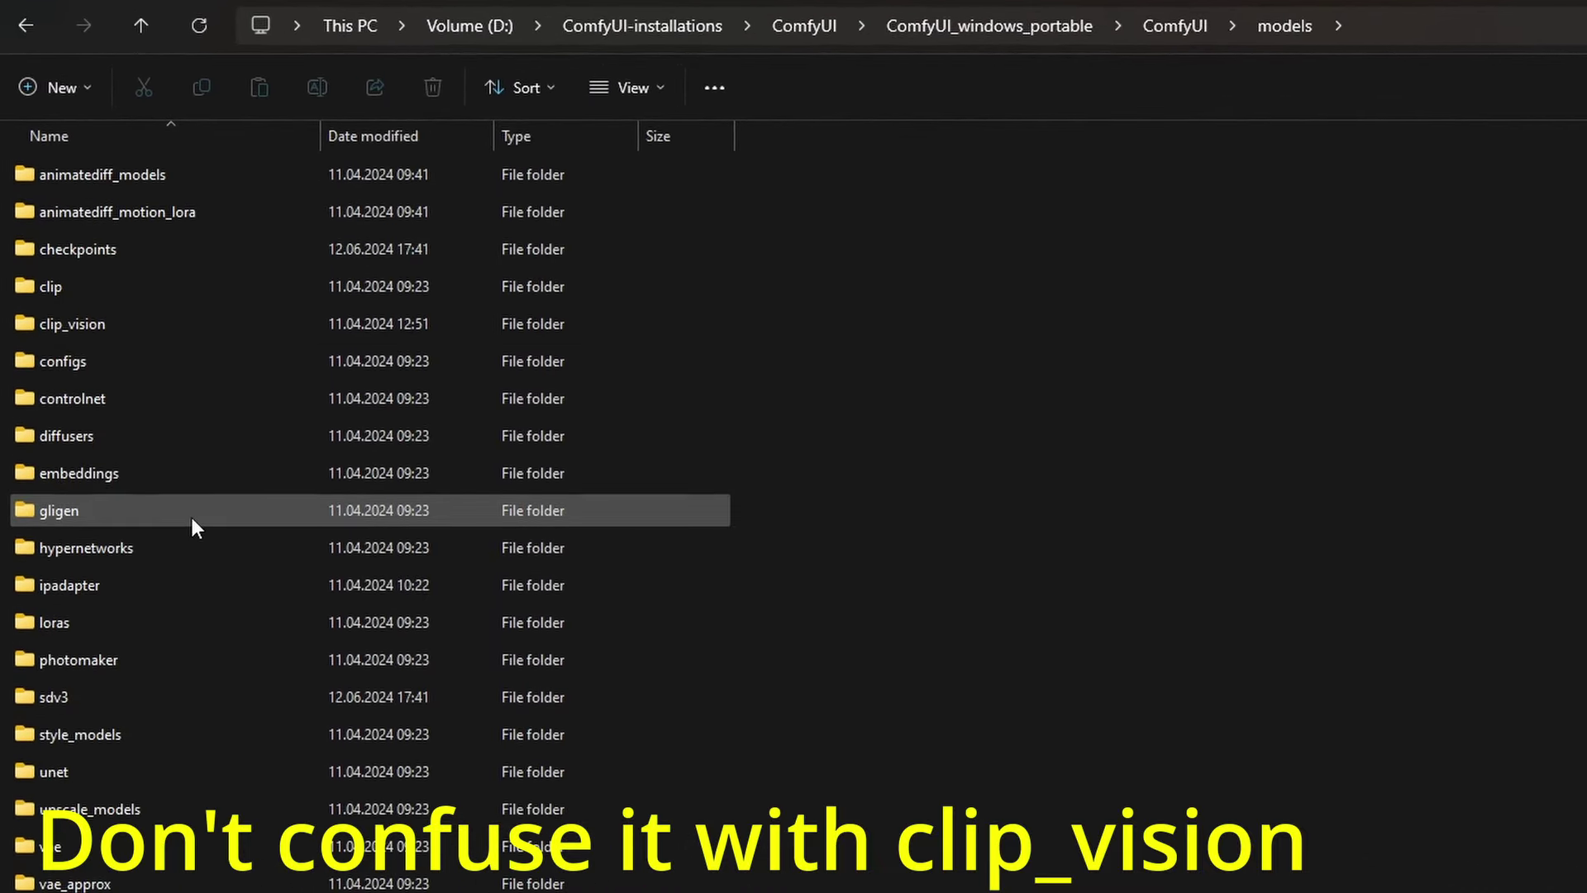
{"action": "left_click", "coordinate": [195, 245]}
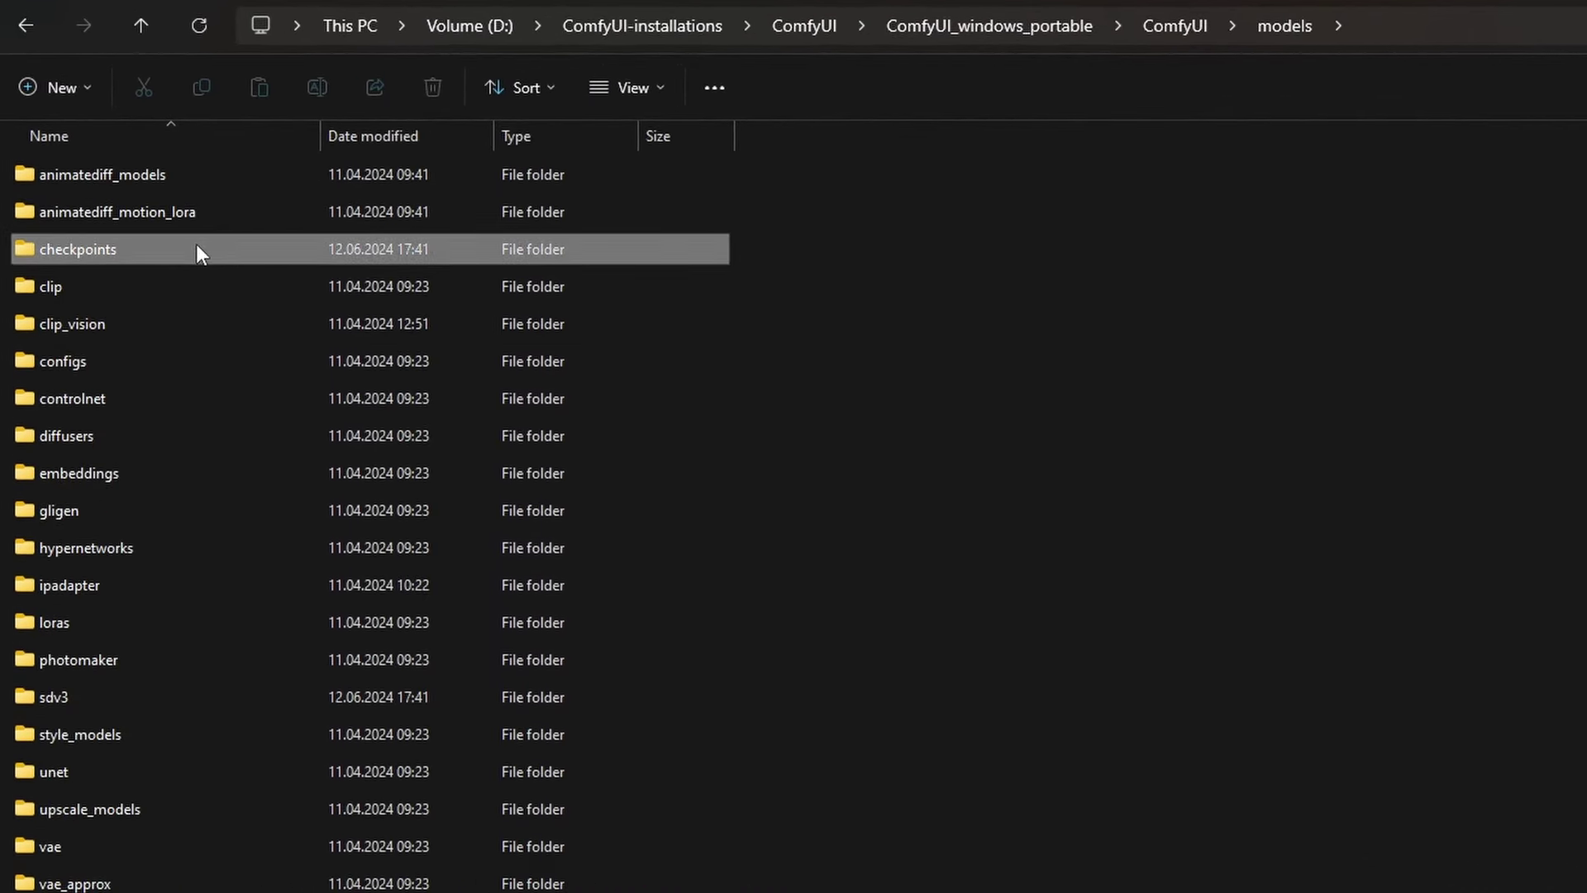
{"action": "left_click", "coordinate": [185, 287]}
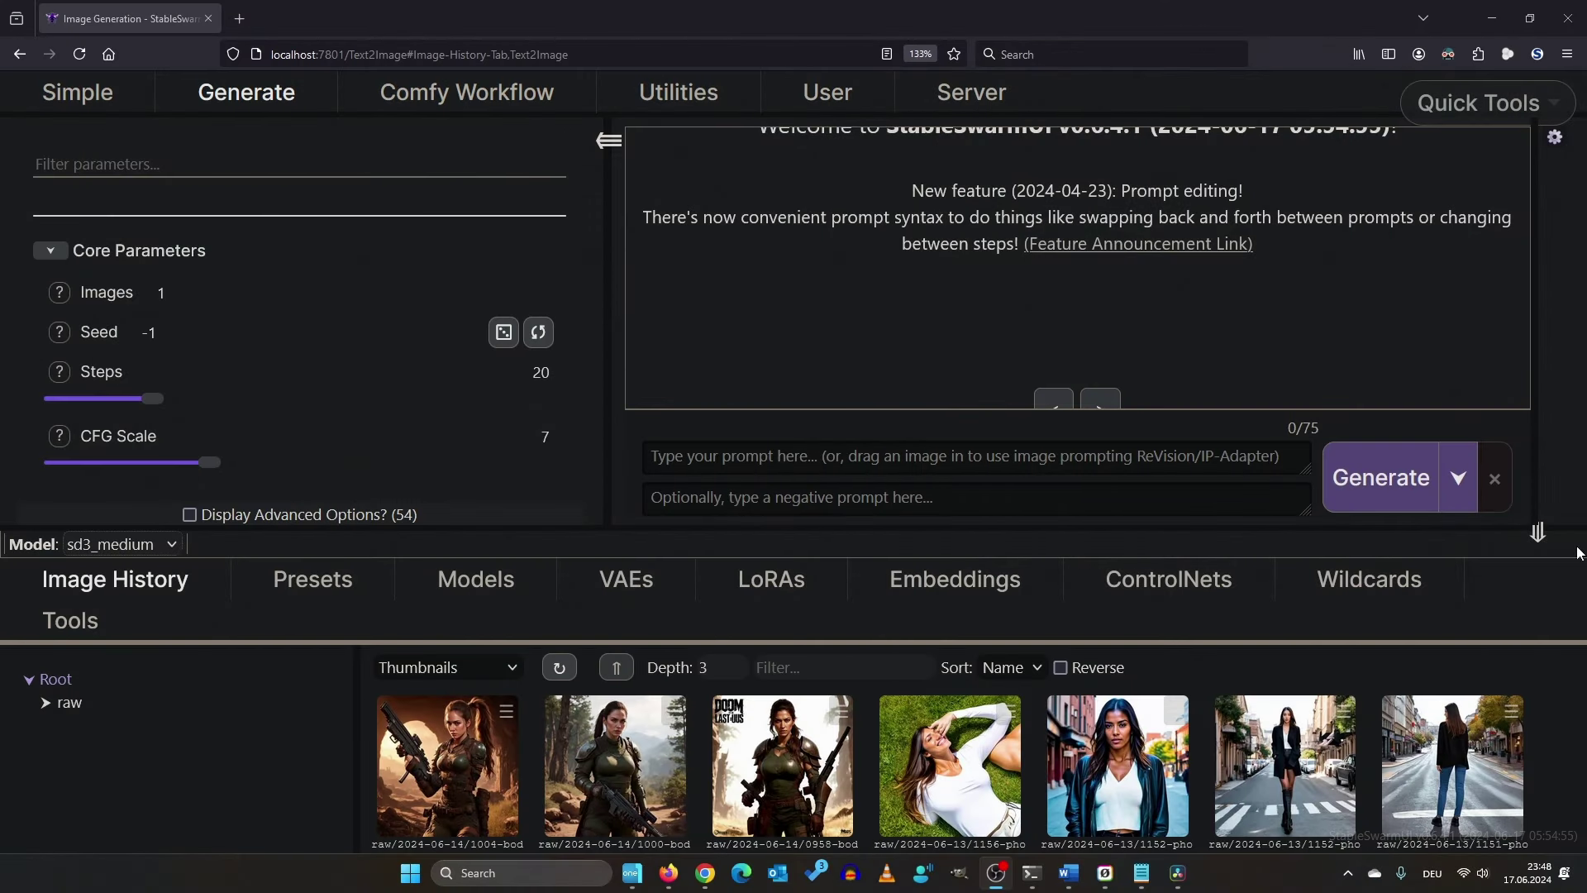
Switch StableSwarmUI to the Comfy Workflow tab to show the node graph.
{"action": "left_click", "coordinate": [465, 90]}
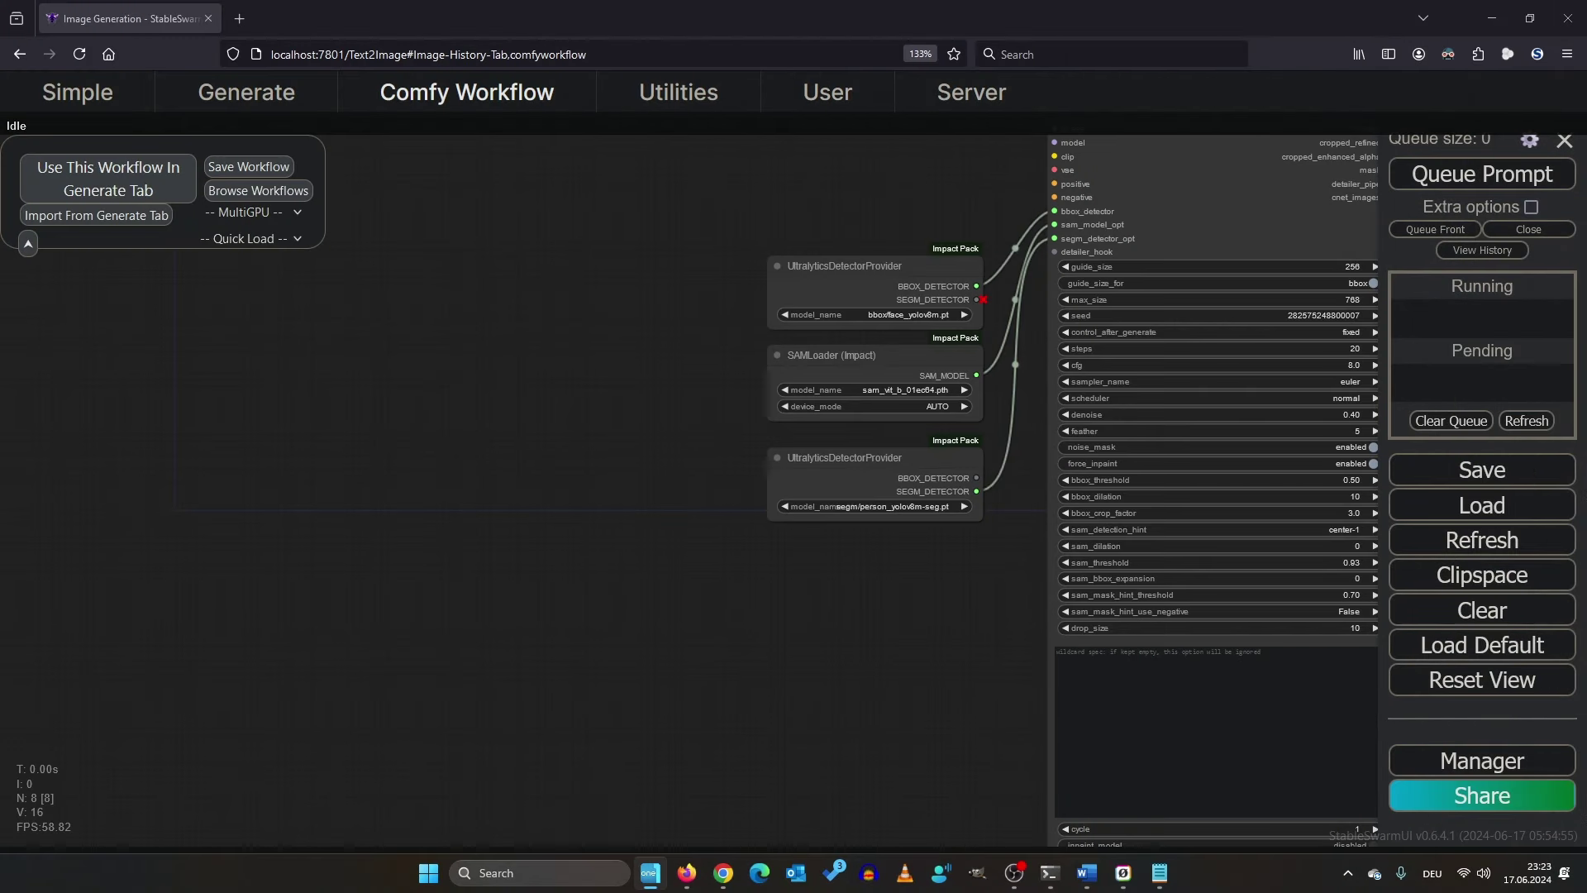
Load sd3_medium_example_workflow_basic.json and inspect its prompt and EmptySD3LatentImage nodes.
{"action": "left_click_drag", "start_coordinate": [1204, 599], "coordinate": [438, 552]}
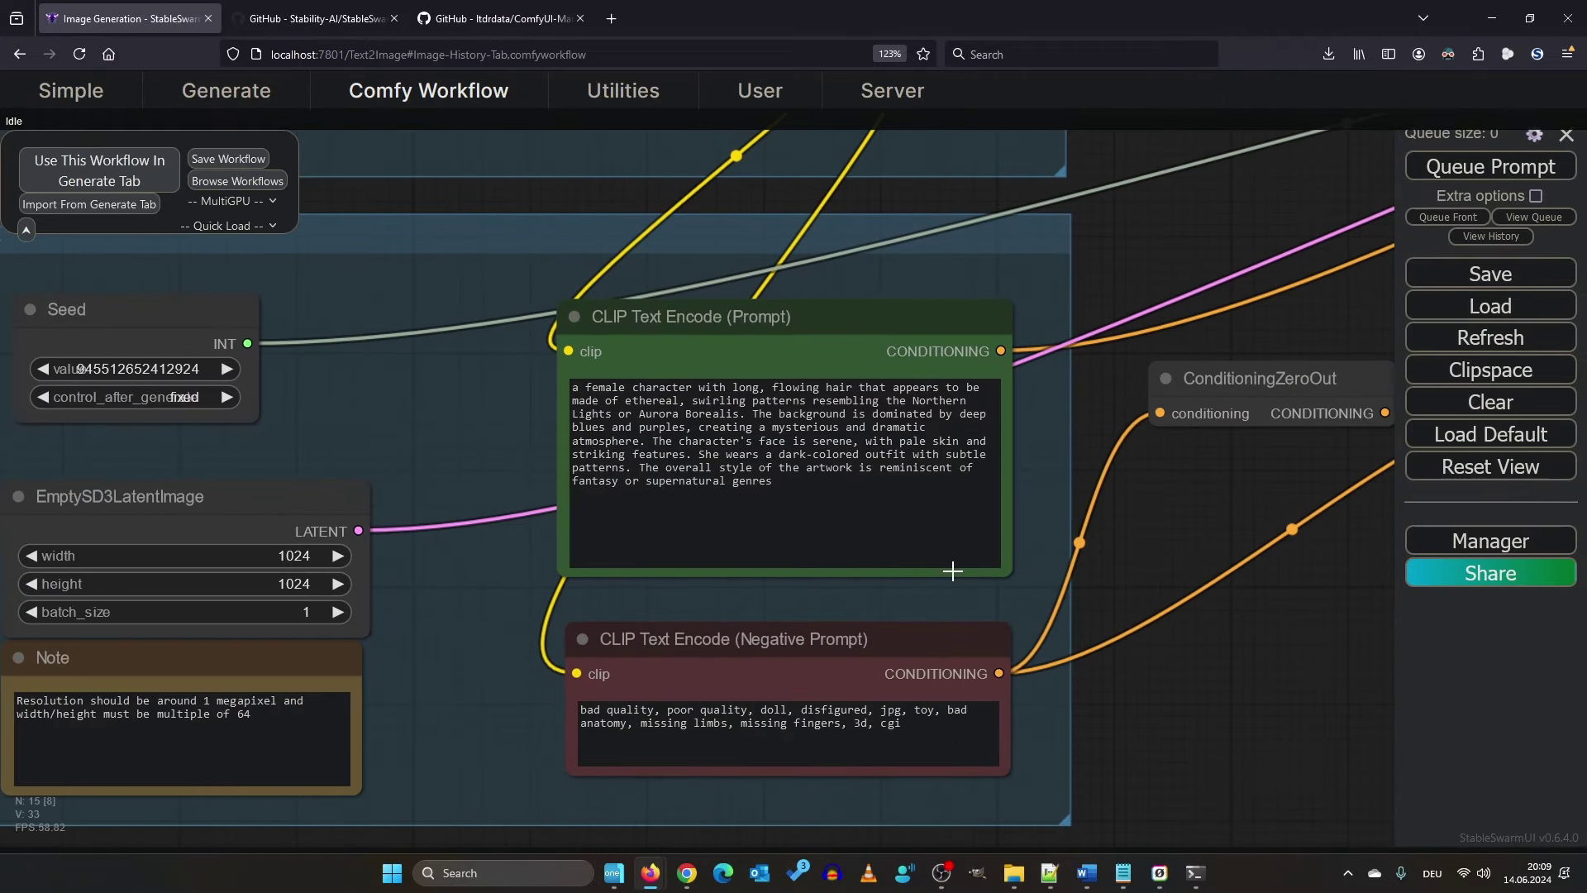
{"action": "scroll", "coordinate": [952, 572], "scroll_direction": "up", "scroll_amount": 5}
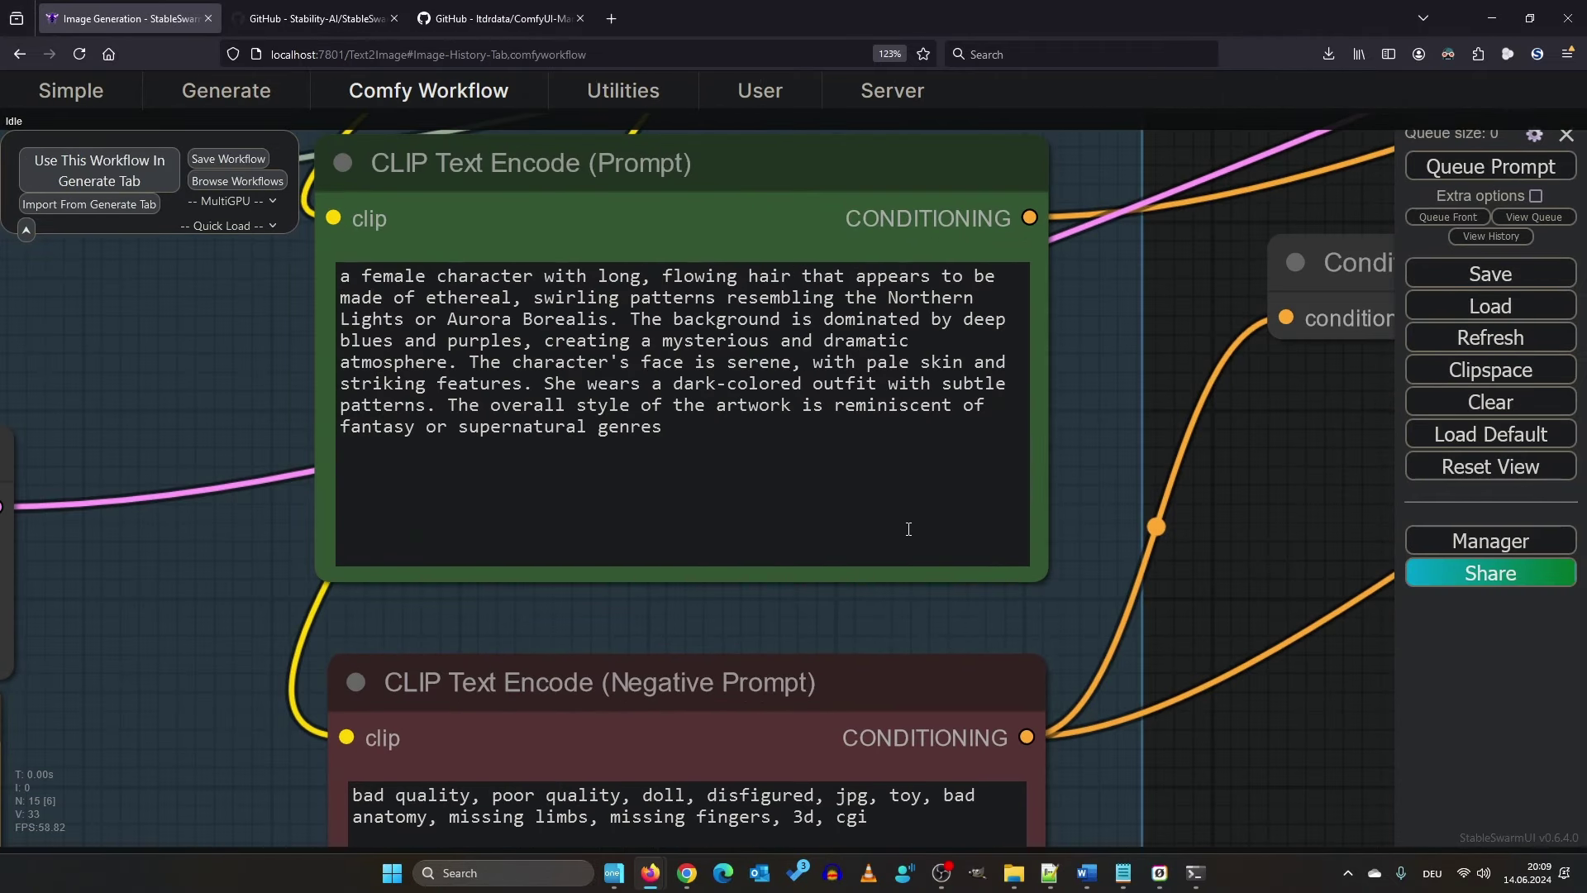
{"action": "scroll", "coordinate": [1277, 545], "scroll_direction": "down", "scroll_amount": 4}
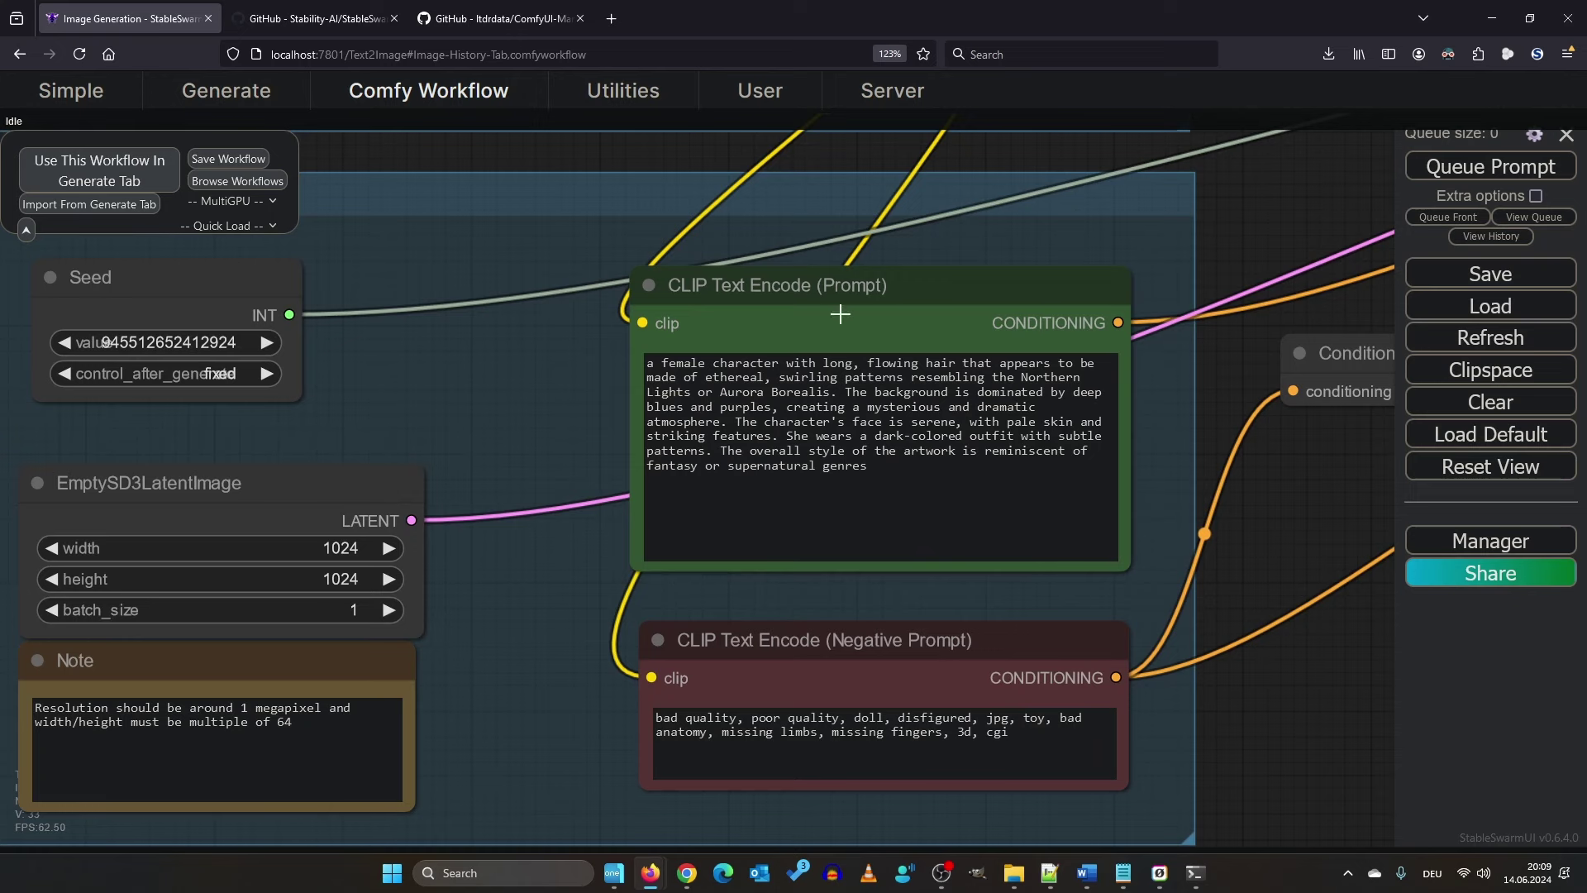
{"action": "mouse_move", "coordinate": [839, 314]}
{"action": "left_mouse_down"}
{"action": "mouse_move", "coordinate": [815, 307]}
{"action": "mouse_move", "coordinate": [845, 305]}
{"action": "left_mouse_up"}
{"action": "scroll", "coordinate": [1017, 552], "scroll_direction": "down", "scroll_amount": 1}
{"action": "left_click", "coordinate": [916, 668]}
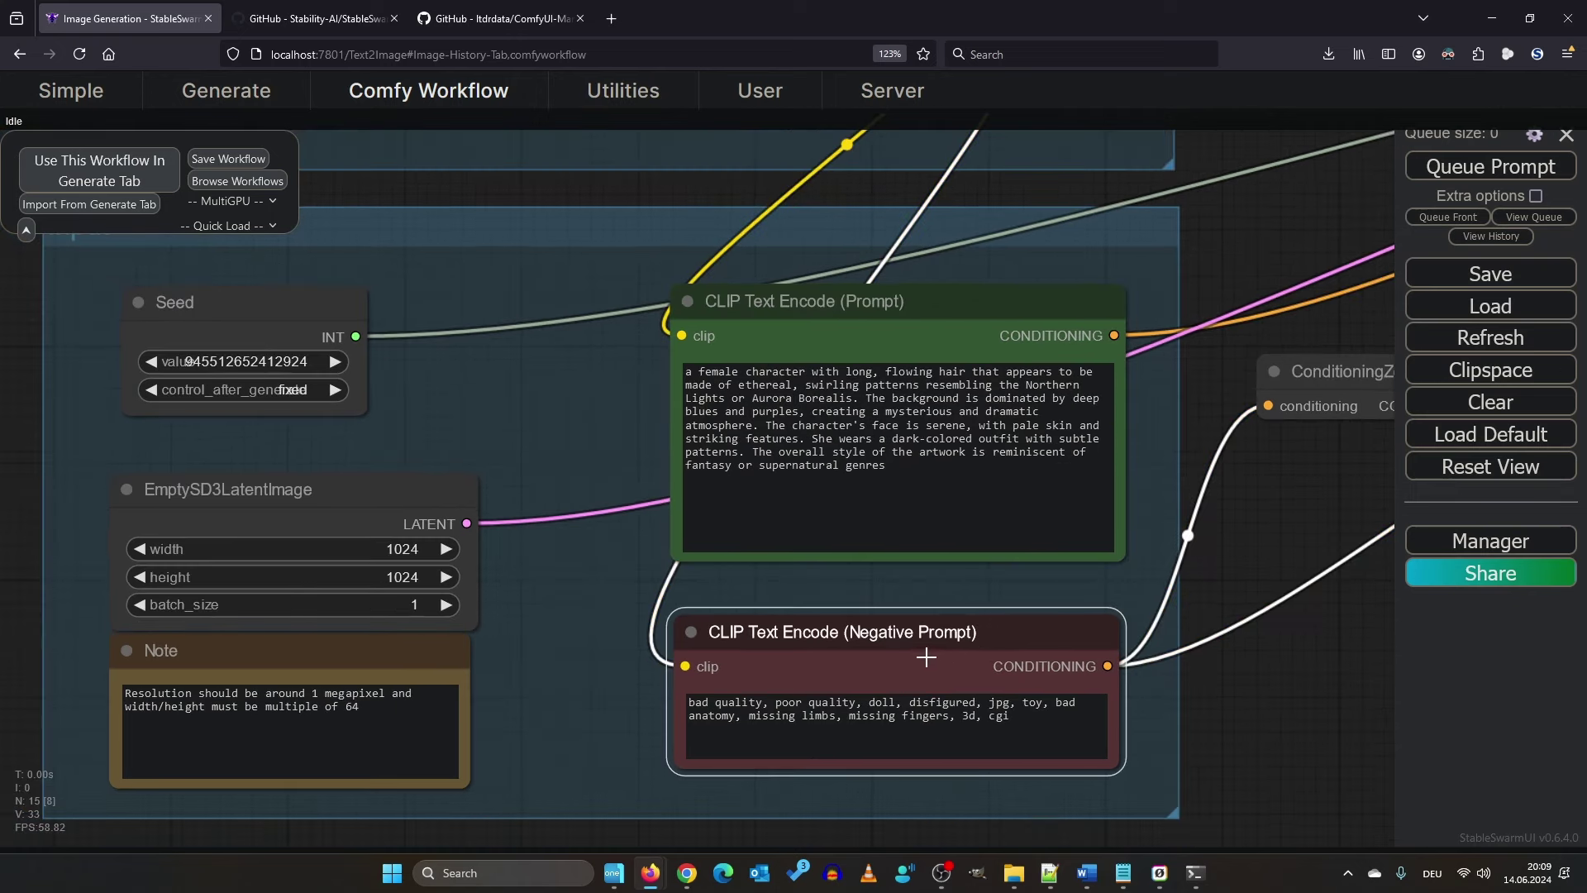
{"action": "left_click_drag", "start_coordinate": [622, 543], "coordinate": [771, 497]}
{"action": "mouse_move", "coordinate": [512, 438]}
{"action": "left_mouse_down"}
{"action": "mouse_move", "coordinate": [491, 427]}
{"action": "mouse_move", "coordinate": [518, 419]}
{"action": "left_mouse_up"}
{"action": "scroll", "coordinate": [666, 379], "scroll_direction": "down", "scroll_amount": 1}
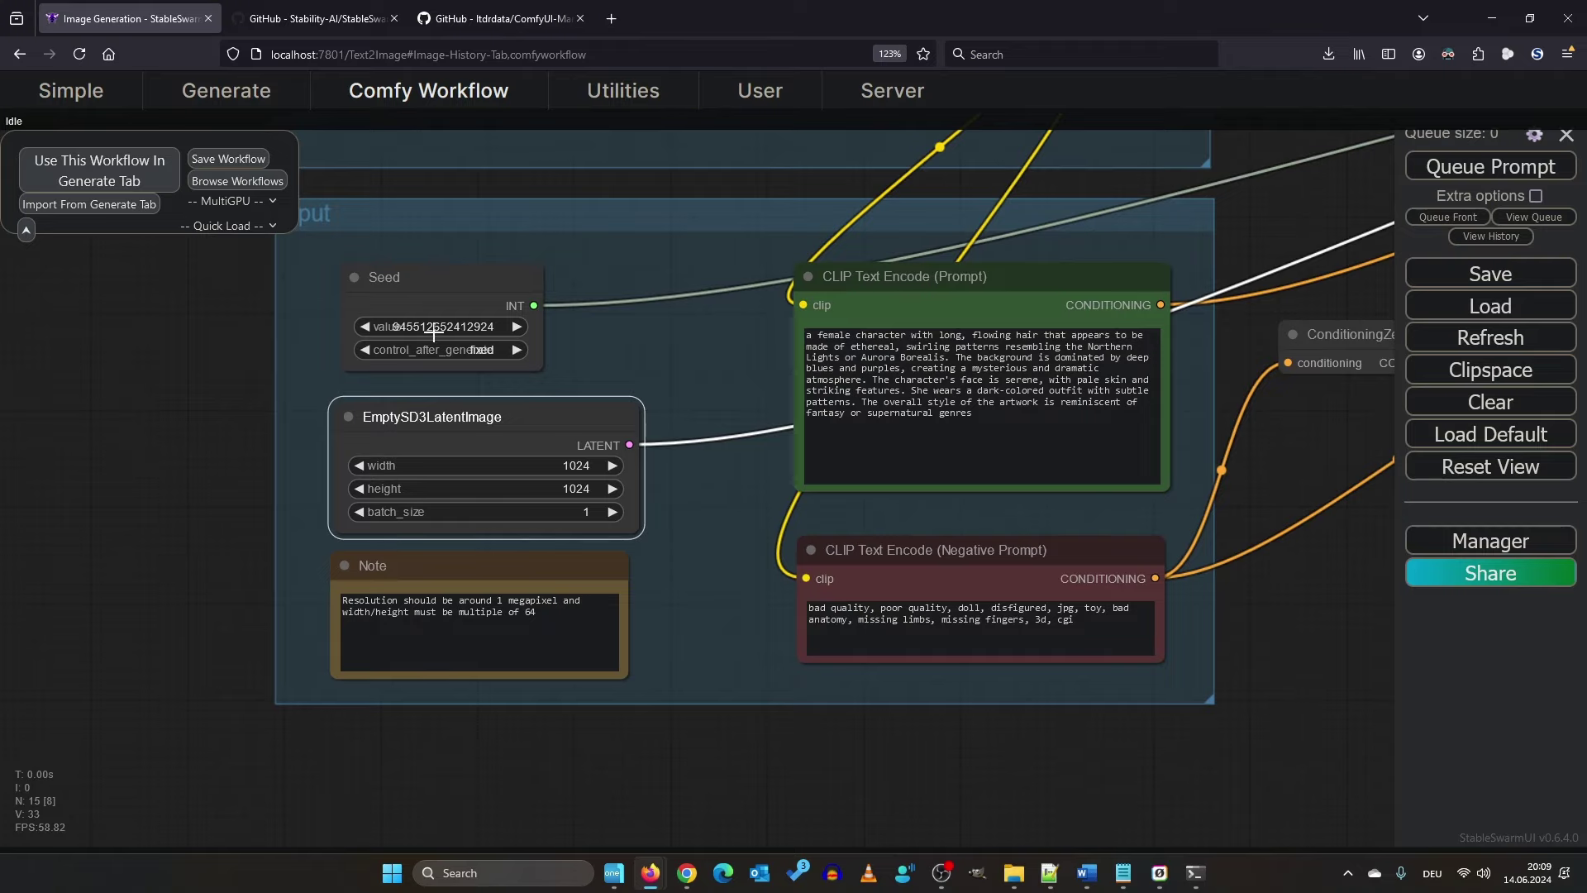
Set the Load Checkpoint node's ckpt_name to sd3_medium.safetensors.
{"action": "left_click_drag", "start_coordinate": [681, 369], "coordinate": [514, 573]}
{"action": "scroll", "coordinate": [1064, 355], "scroll_direction": "down", "scroll_amount": 3}
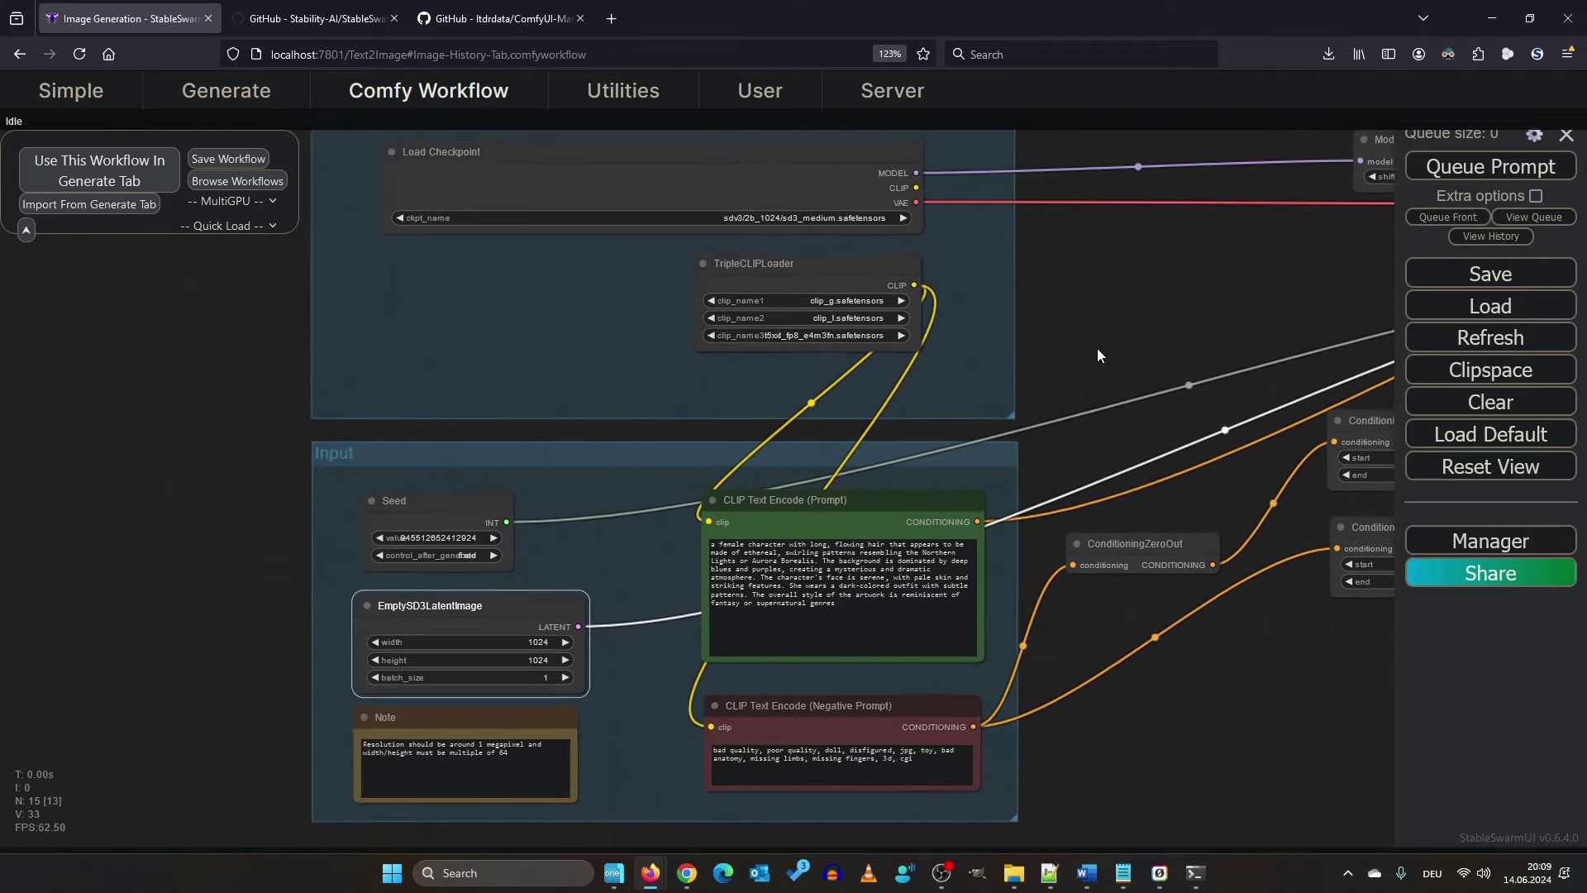
{"action": "scroll", "coordinate": [862, 339], "scroll_direction": "up", "scroll_amount": 3}
{"action": "scroll", "coordinate": [862, 339], "scroll_direction": "up", "scroll_amount": 5}
{"action": "left_click", "coordinate": [702, 340]}
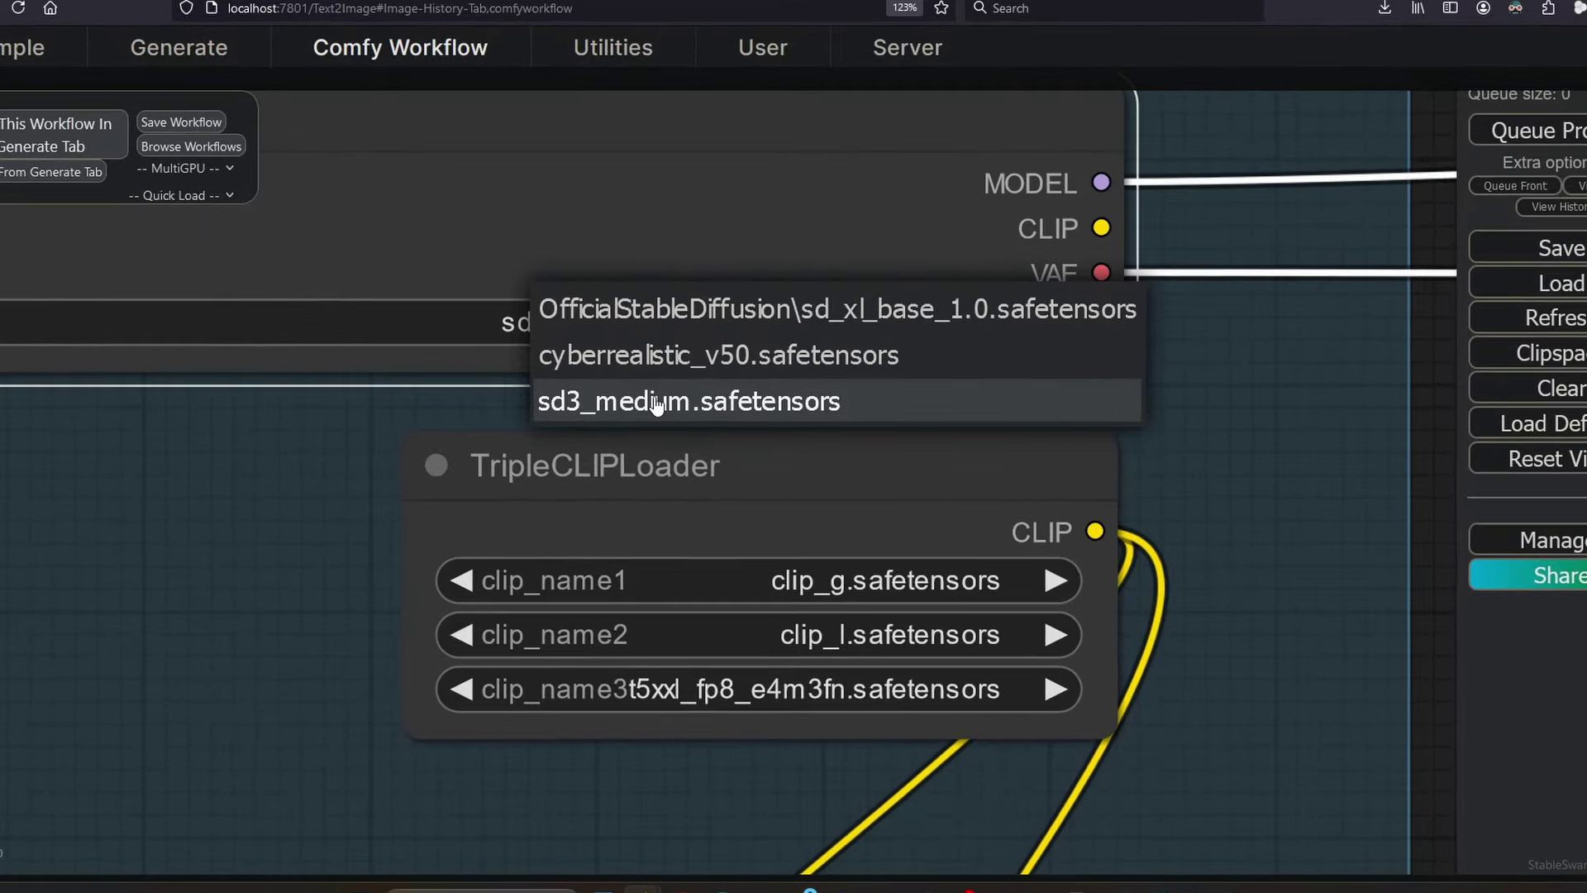
{"action": "left_click", "coordinate": [664, 414]}
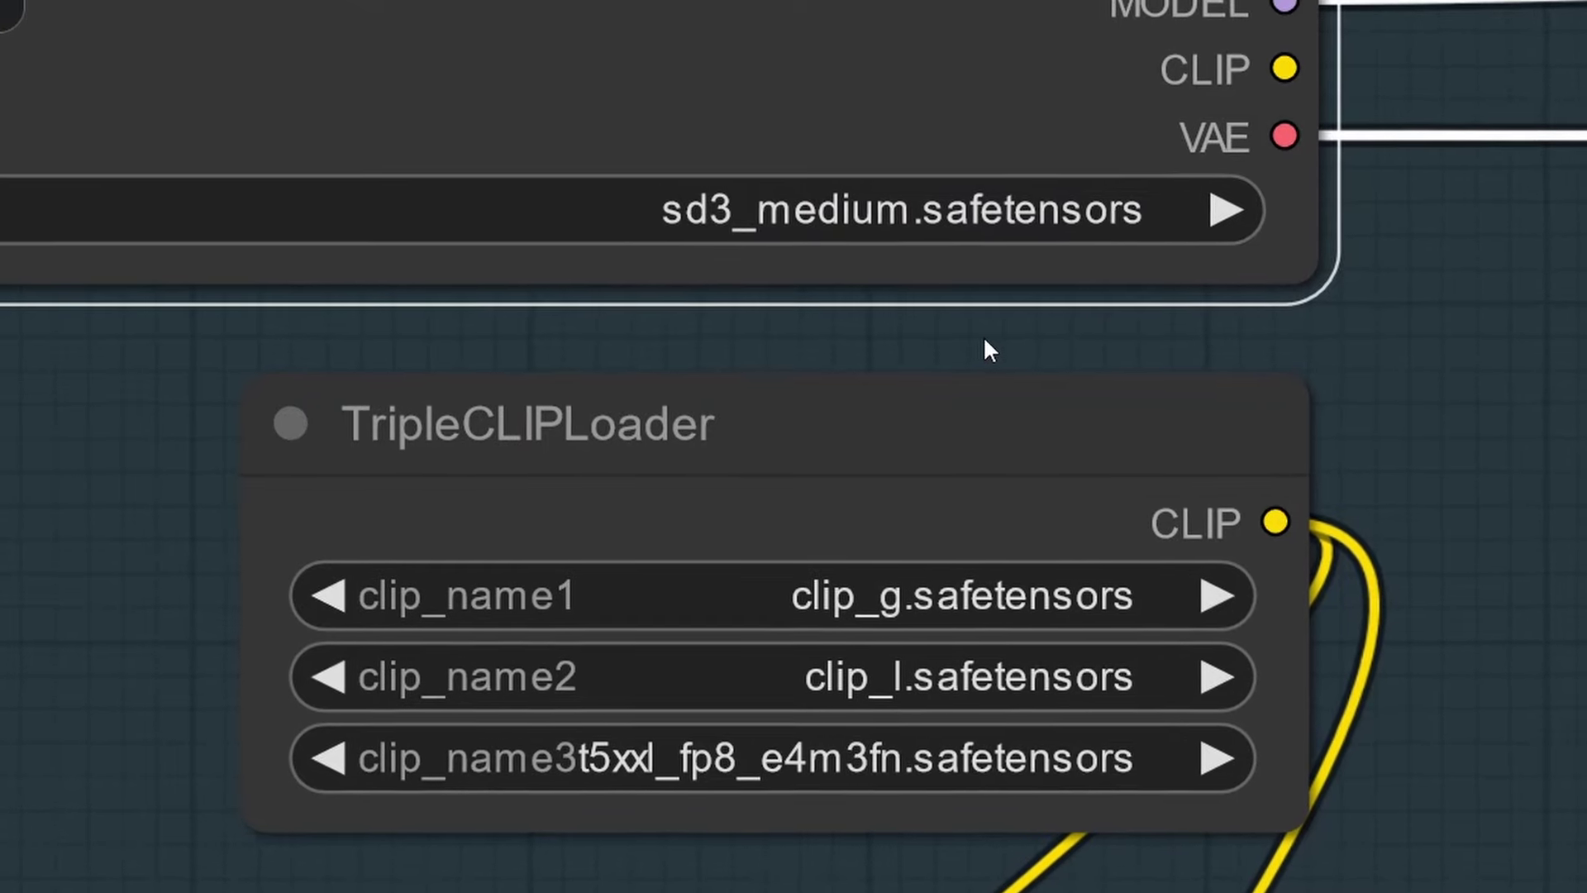
{"action": "left_click", "coordinate": [978, 611]}
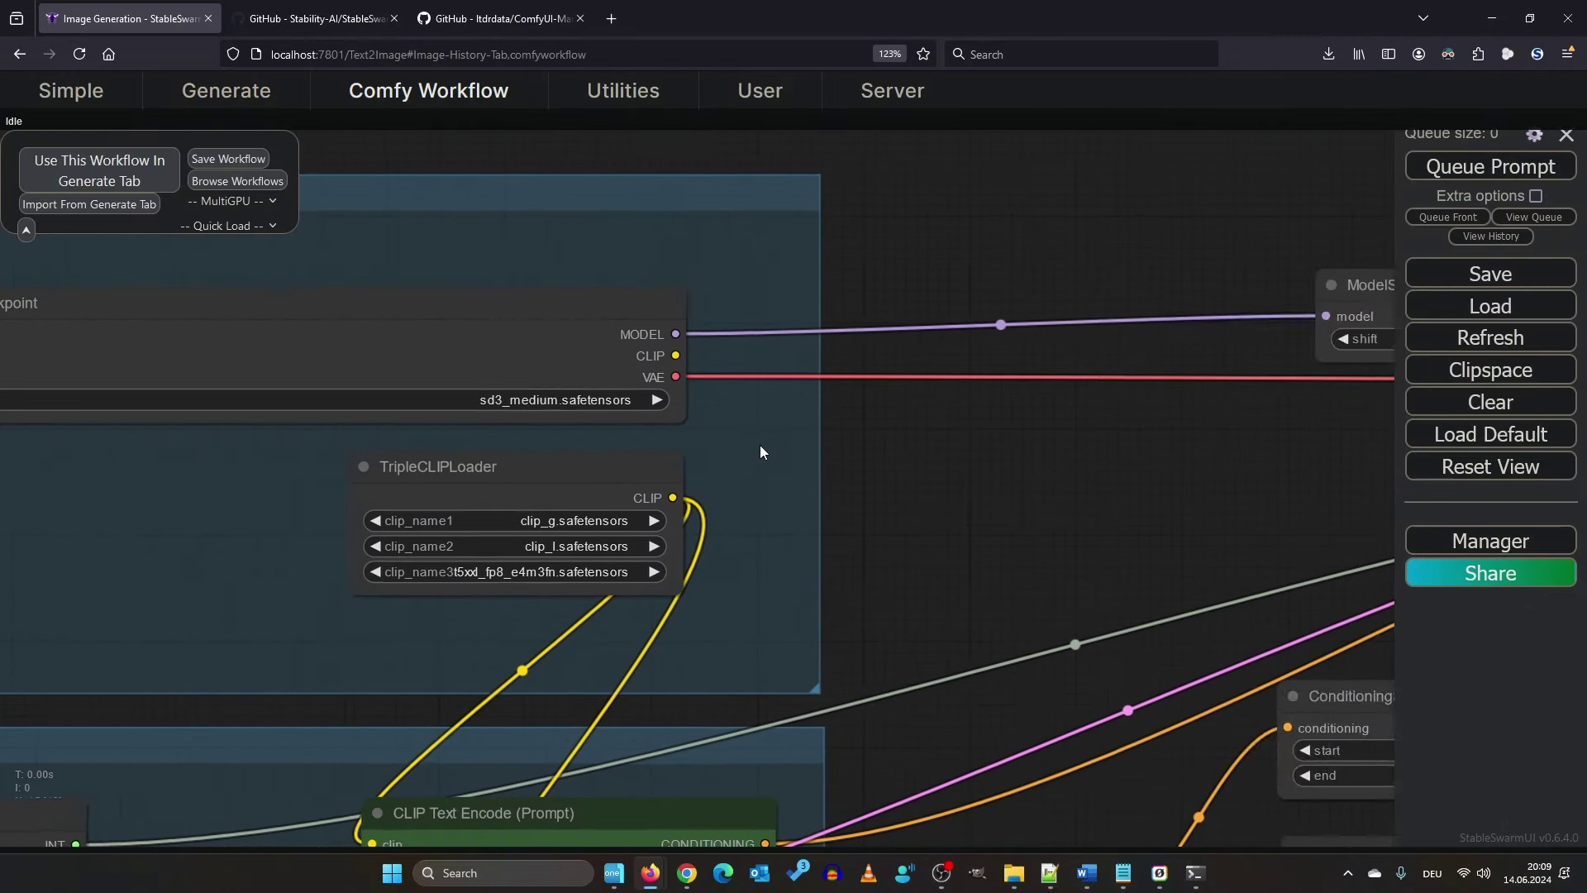
Pan across the KSampler and VAE nodes to view the four blue-haired character images.
{"action": "left_click_drag", "start_coordinate": [761, 451], "coordinate": [388, 432]}
{"action": "left_click_drag", "start_coordinate": [941, 435], "coordinate": [499, 424]}
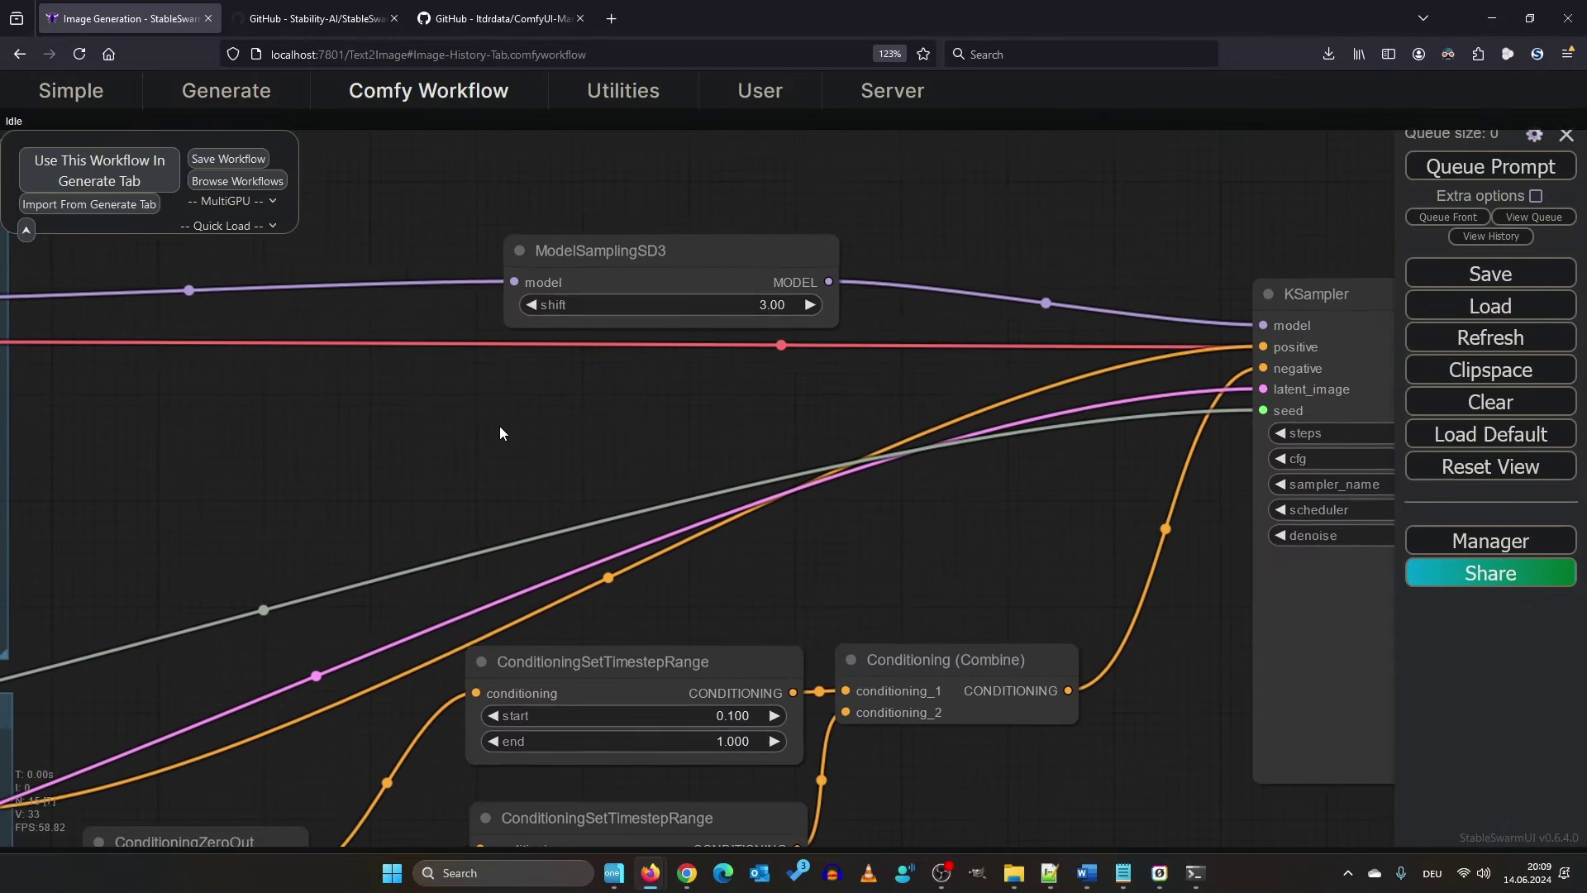
{"action": "left_click_drag", "start_coordinate": [891, 423], "coordinate": [585, 405]}
{"action": "scroll", "coordinate": [1104, 480], "scroll_direction": "up", "scroll_amount": 4}
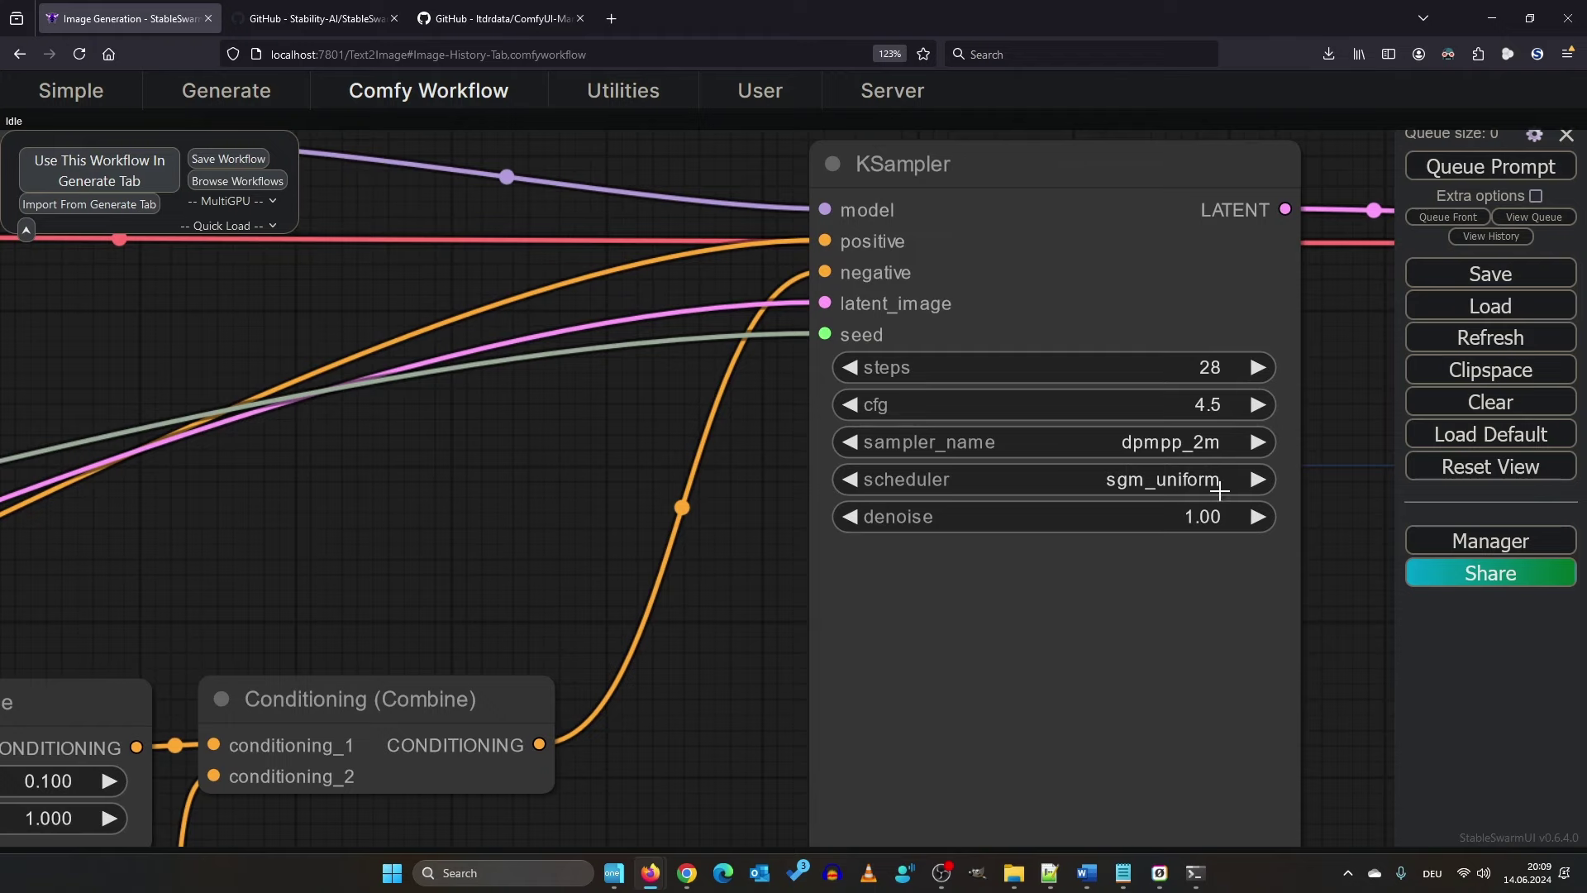
{"action": "left_click_drag", "start_coordinate": [1318, 369], "coordinate": [1181, 435]}
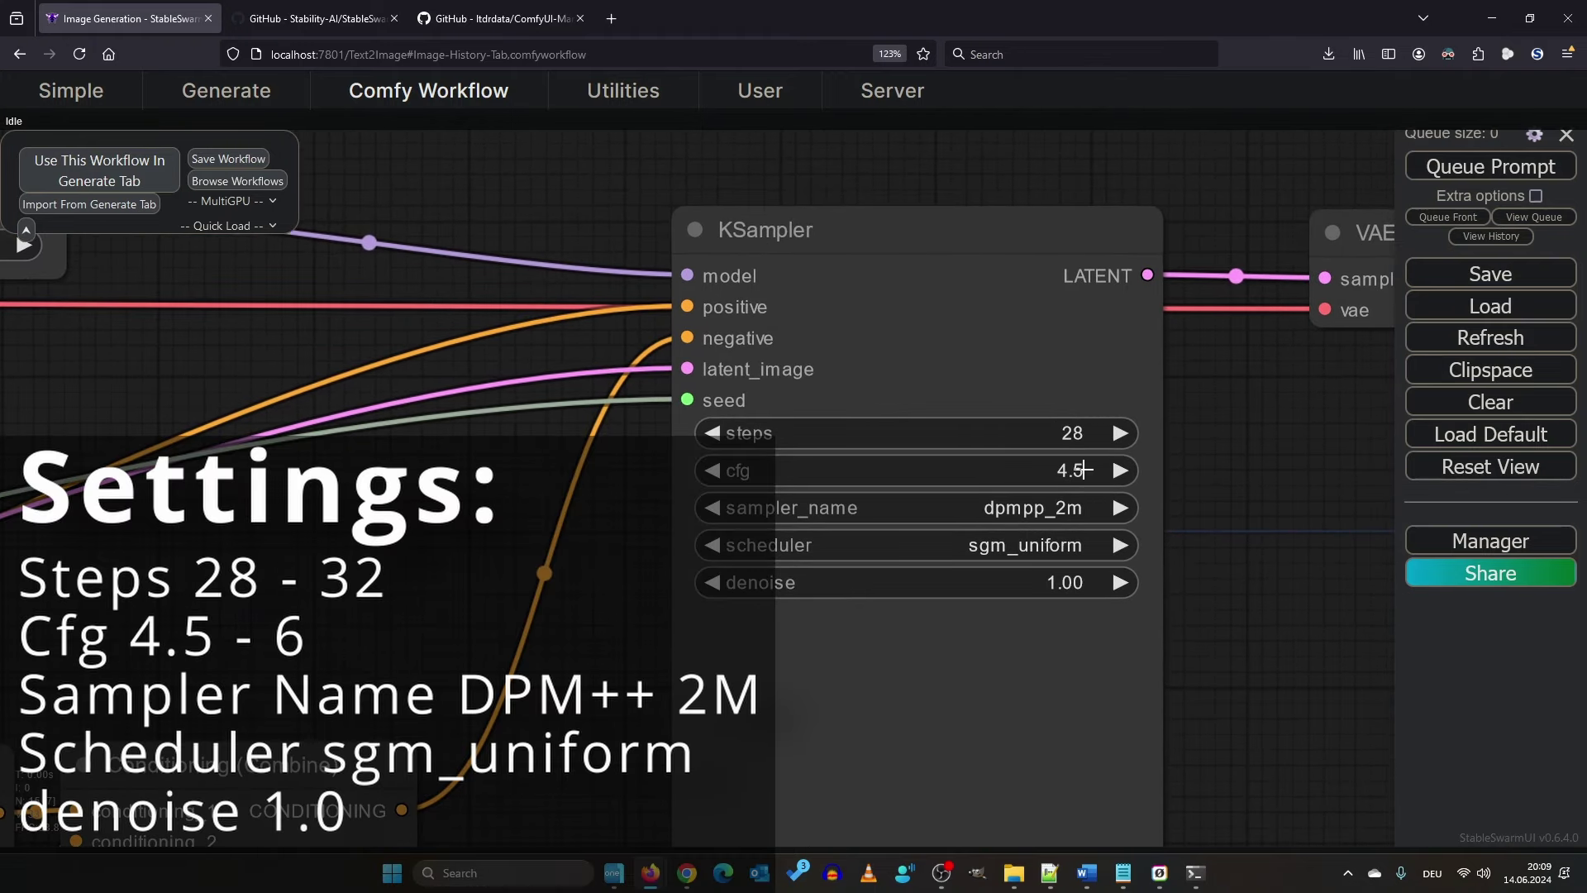
{"action": "scroll", "coordinate": [1066, 475], "scroll_direction": "up", "scroll_amount": 5}
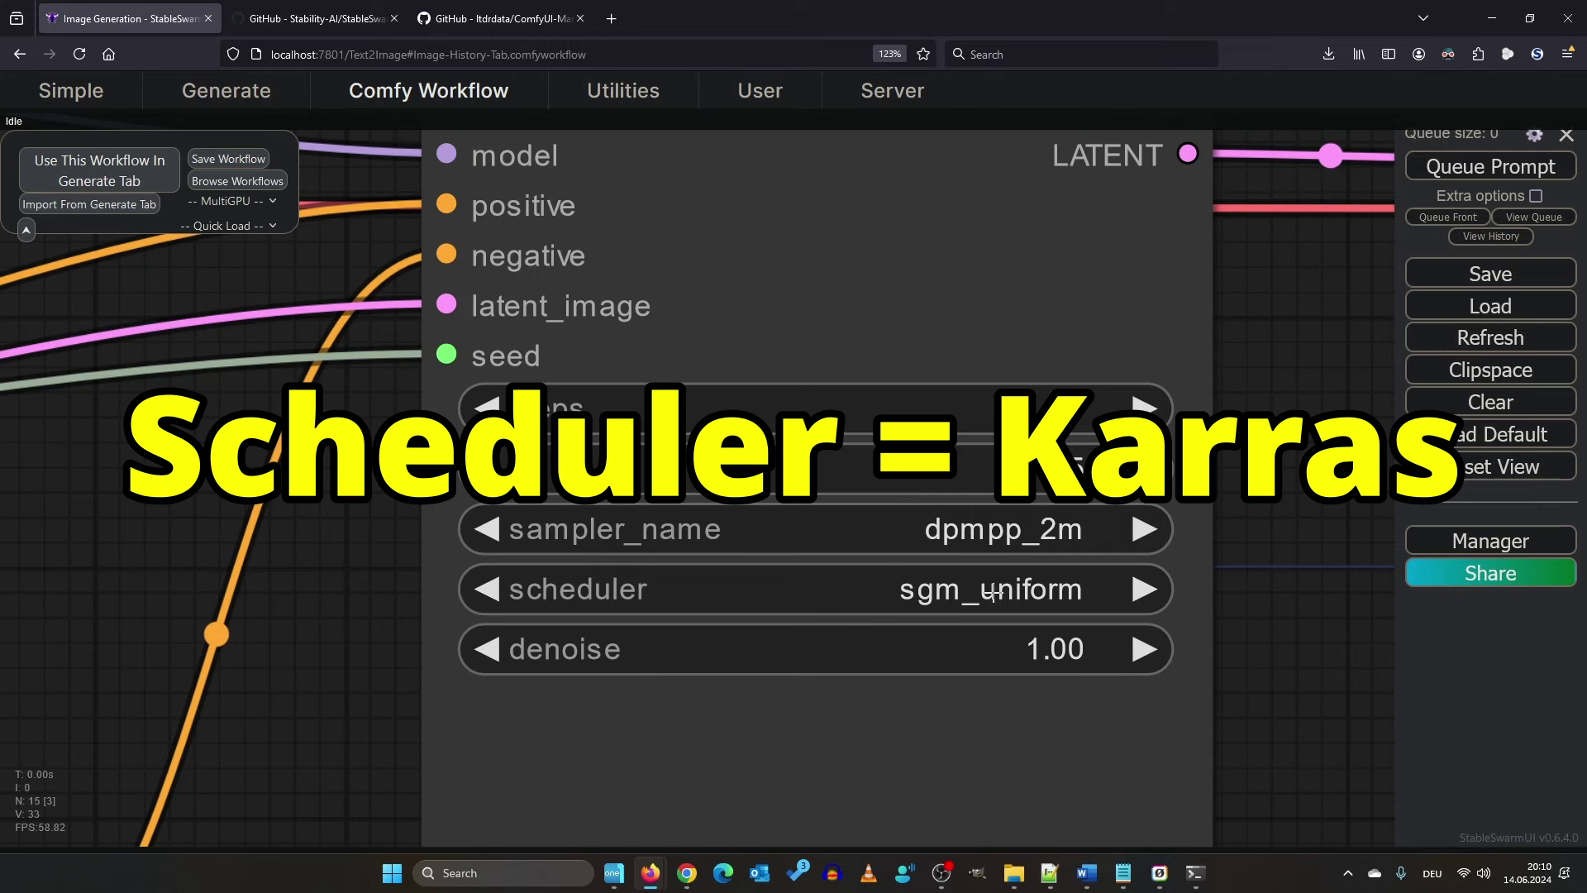
{"action": "scroll", "coordinate": [1072, 591], "scroll_direction": "down", "scroll_amount": 4}
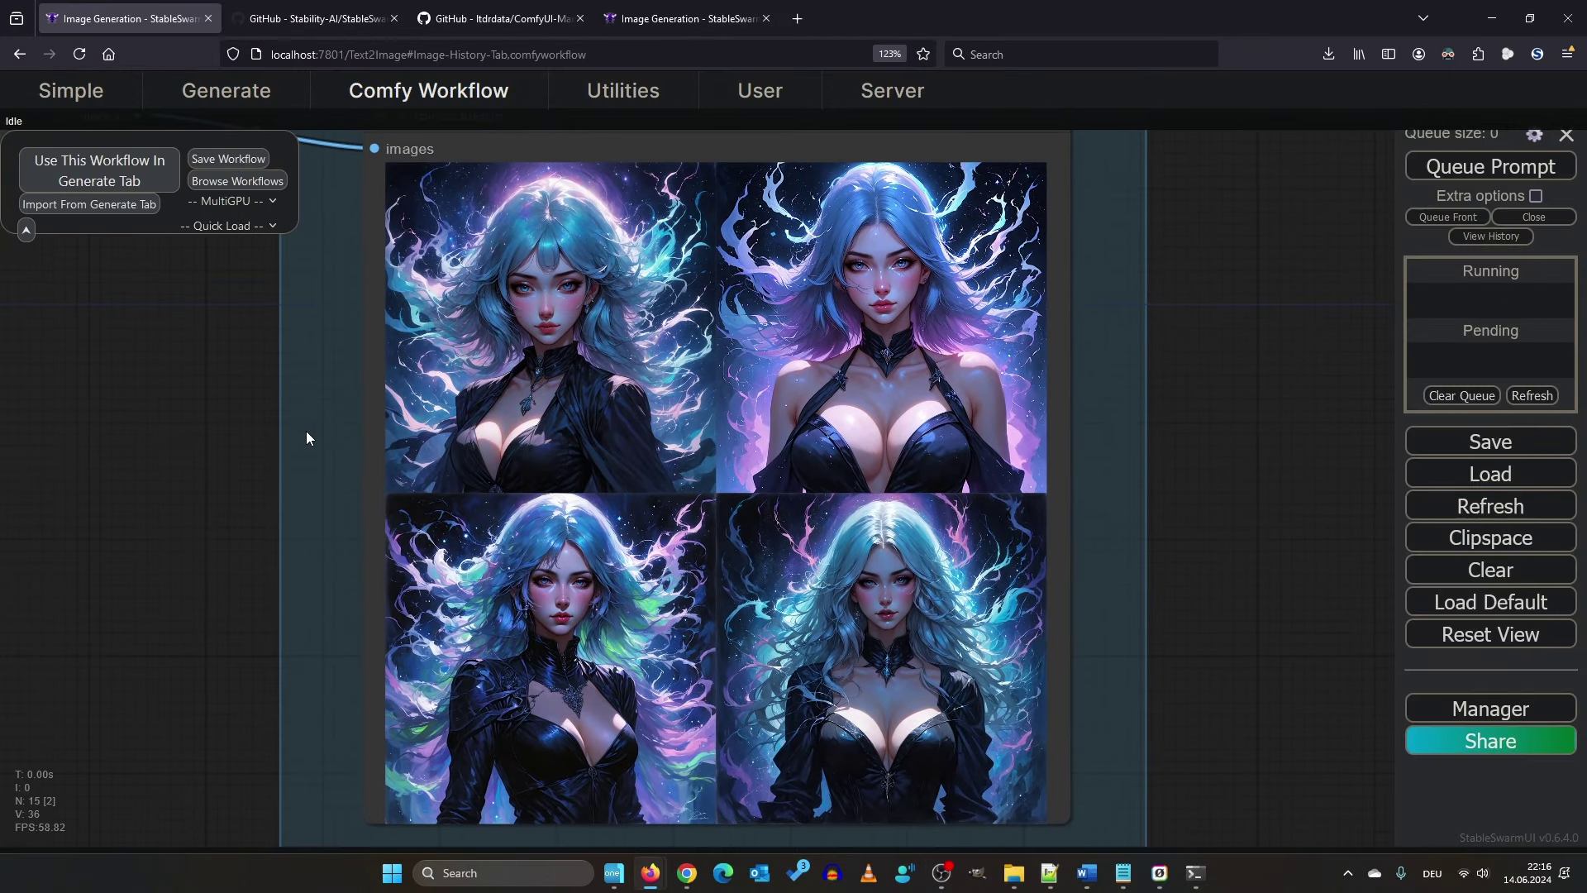
Start the prompt with 'Full body Photo of a' and replace the aurora text with the red-and-black nightclub dress.
{"action": "left_click_drag", "start_coordinate": [206, 488], "coordinate": [488, 563]}
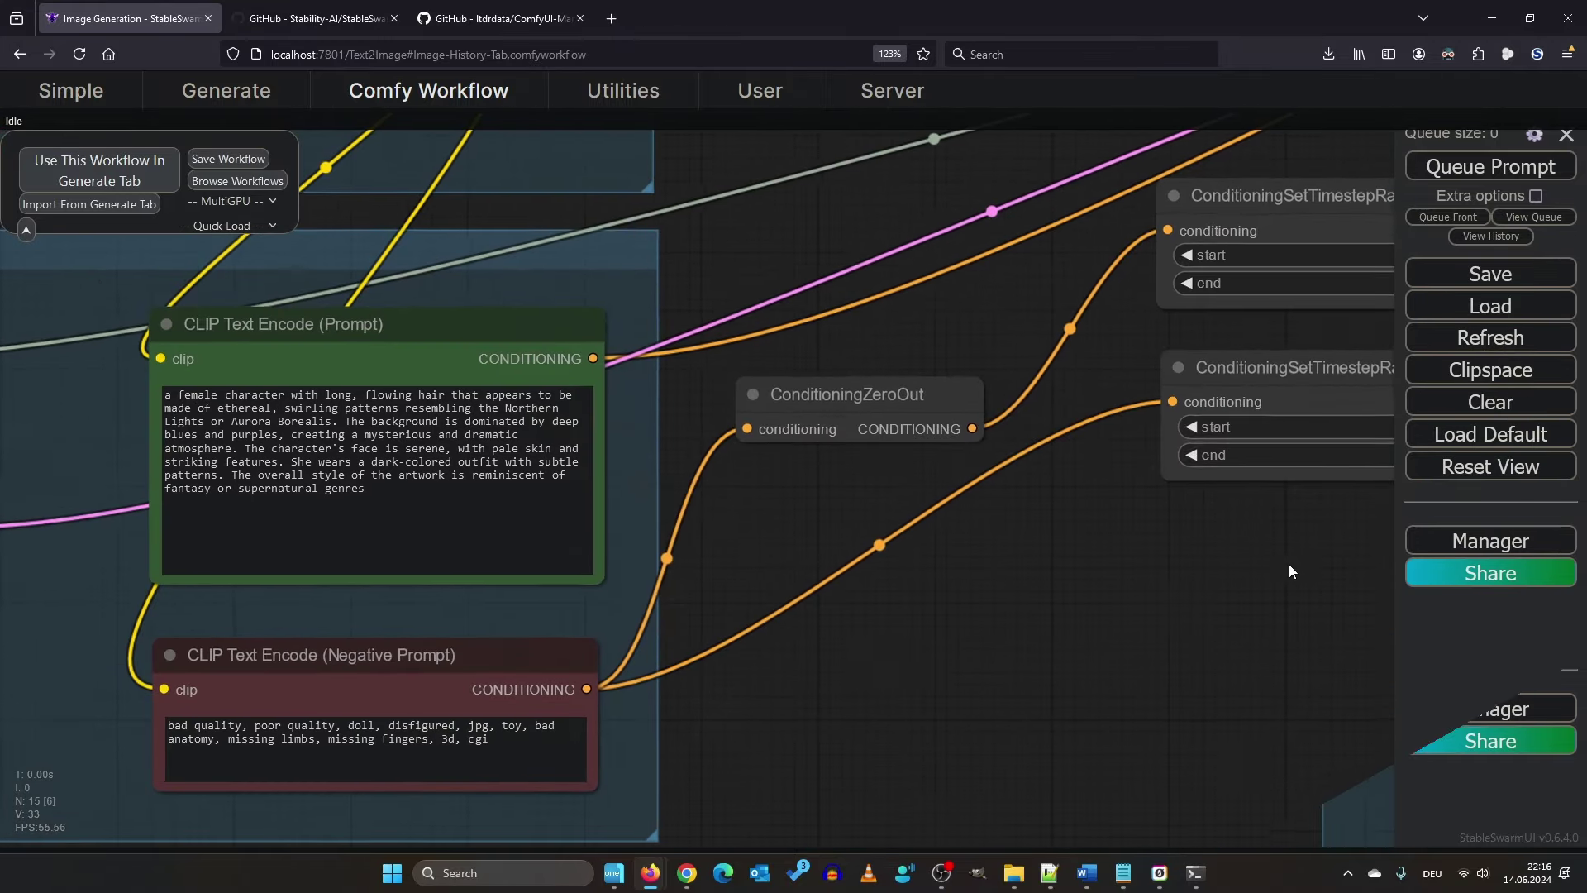
{"action": "left_click_drag", "start_coordinate": [861, 670], "coordinate": [1289, 562]}
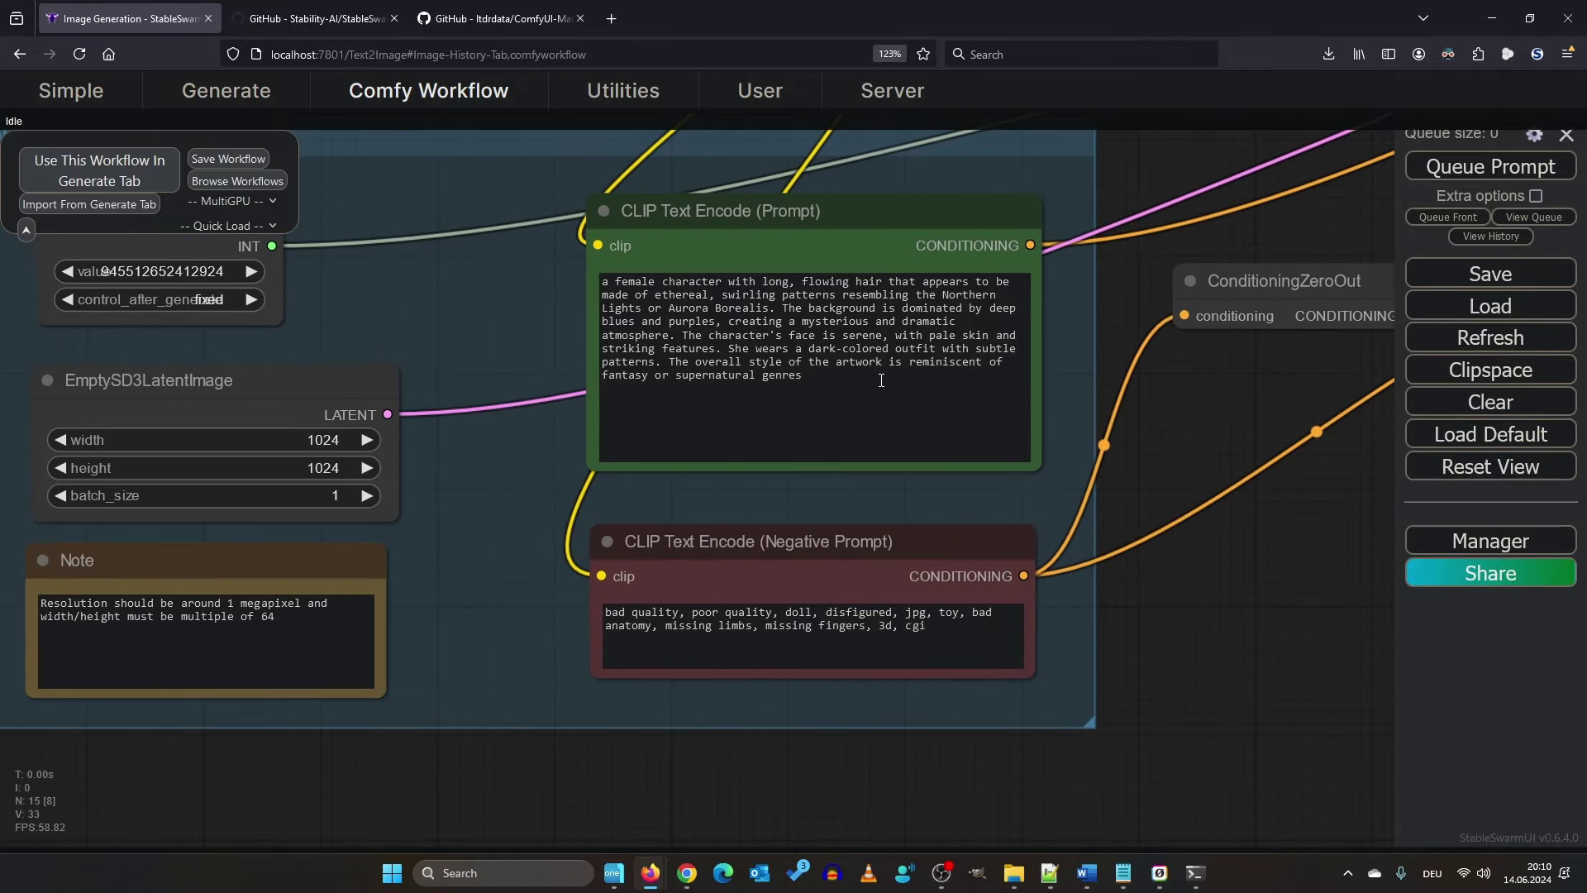
{"action": "scroll", "coordinate": [1108, 370], "scroll_direction": "up", "scroll_amount": 5}
{"action": "left_click_drag", "start_coordinate": [1065, 359], "coordinate": [1276, 403]}
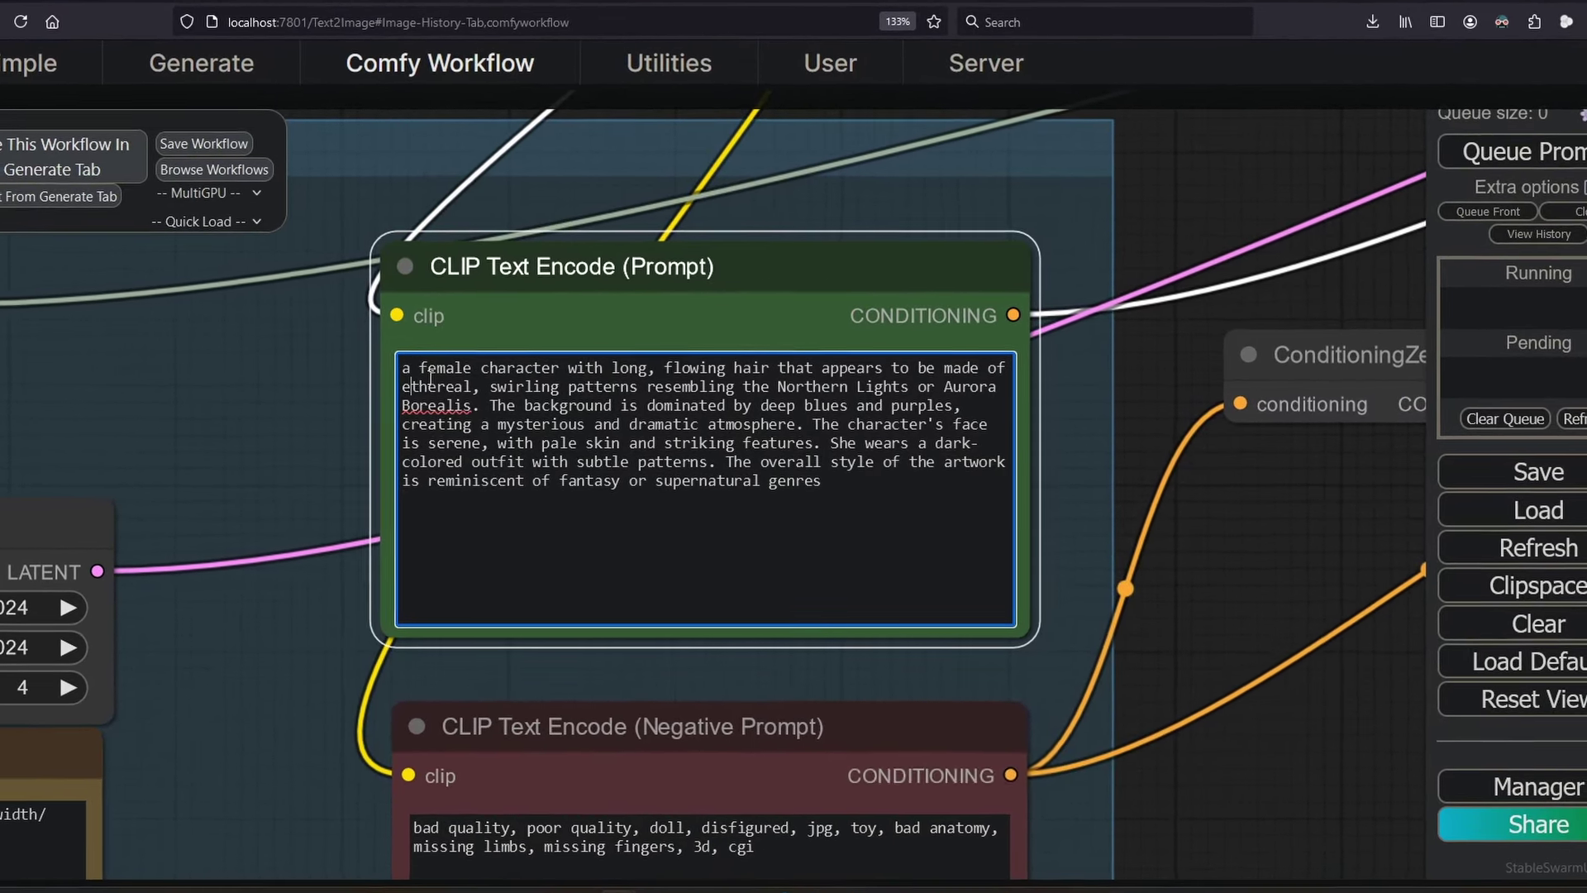
{"action": "left_click", "coordinate": [410, 367]}
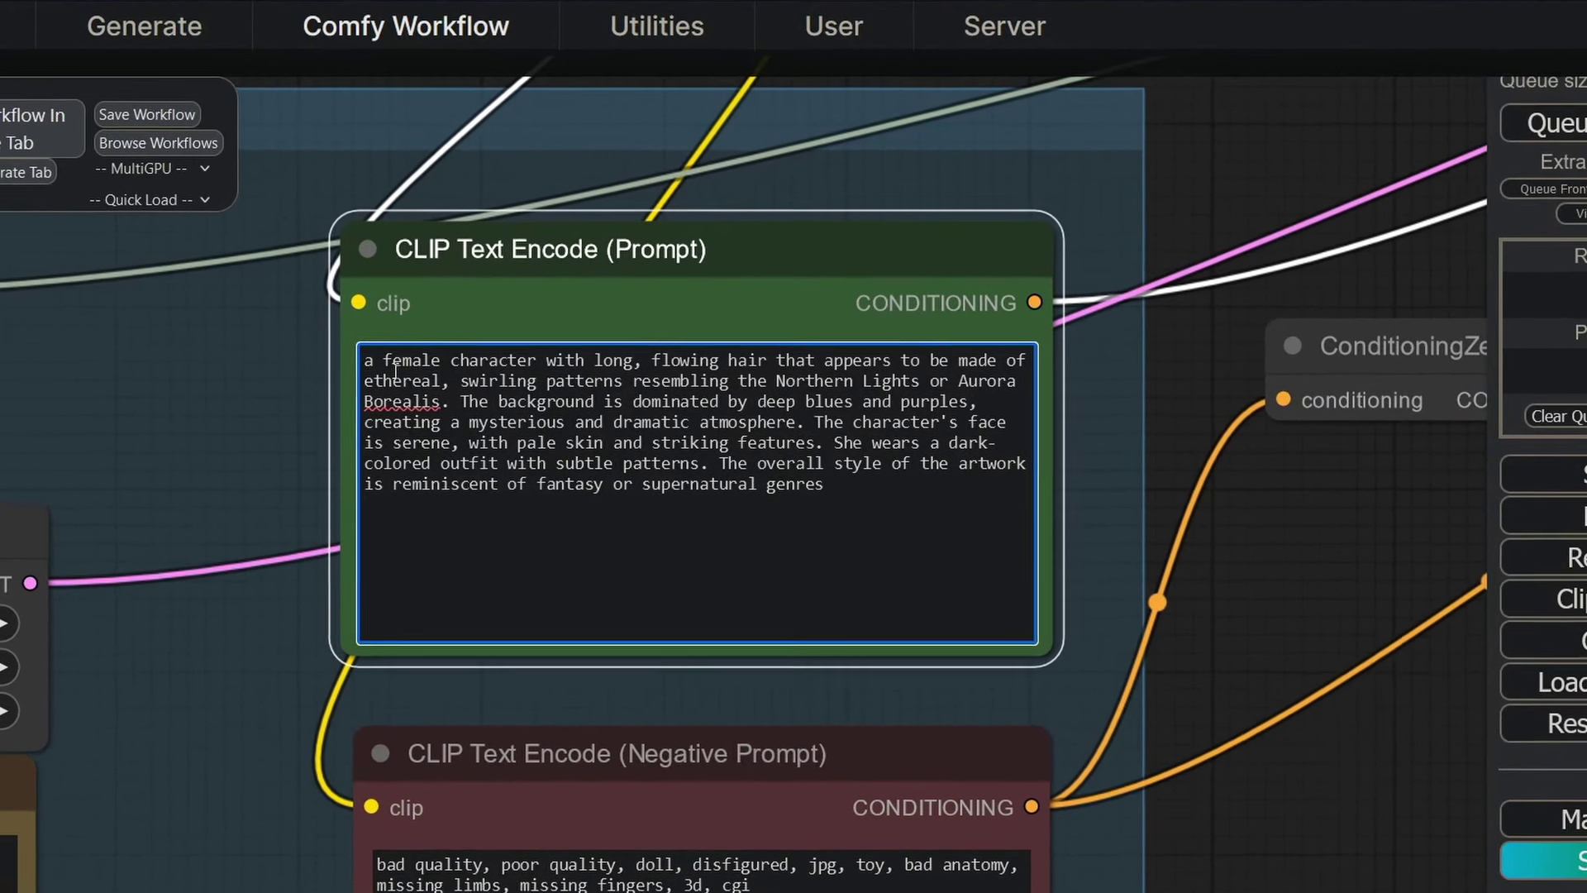
{"action": "type", "text": "Ful"}
{"action": "type", "text": "l body Photo"}
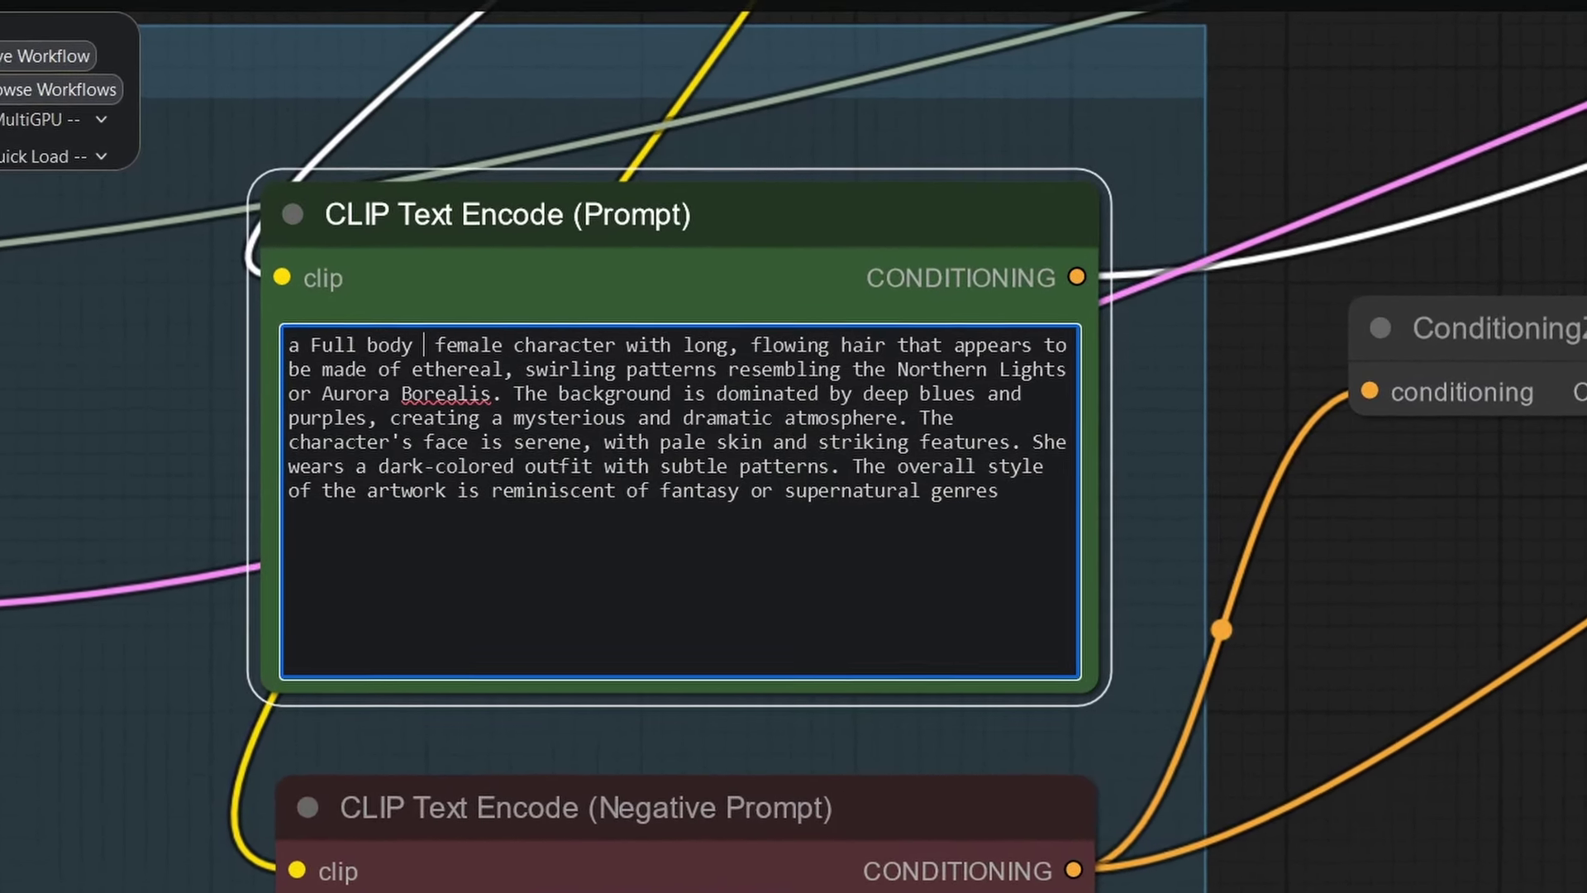
{"action": "type", "text": " of a"}
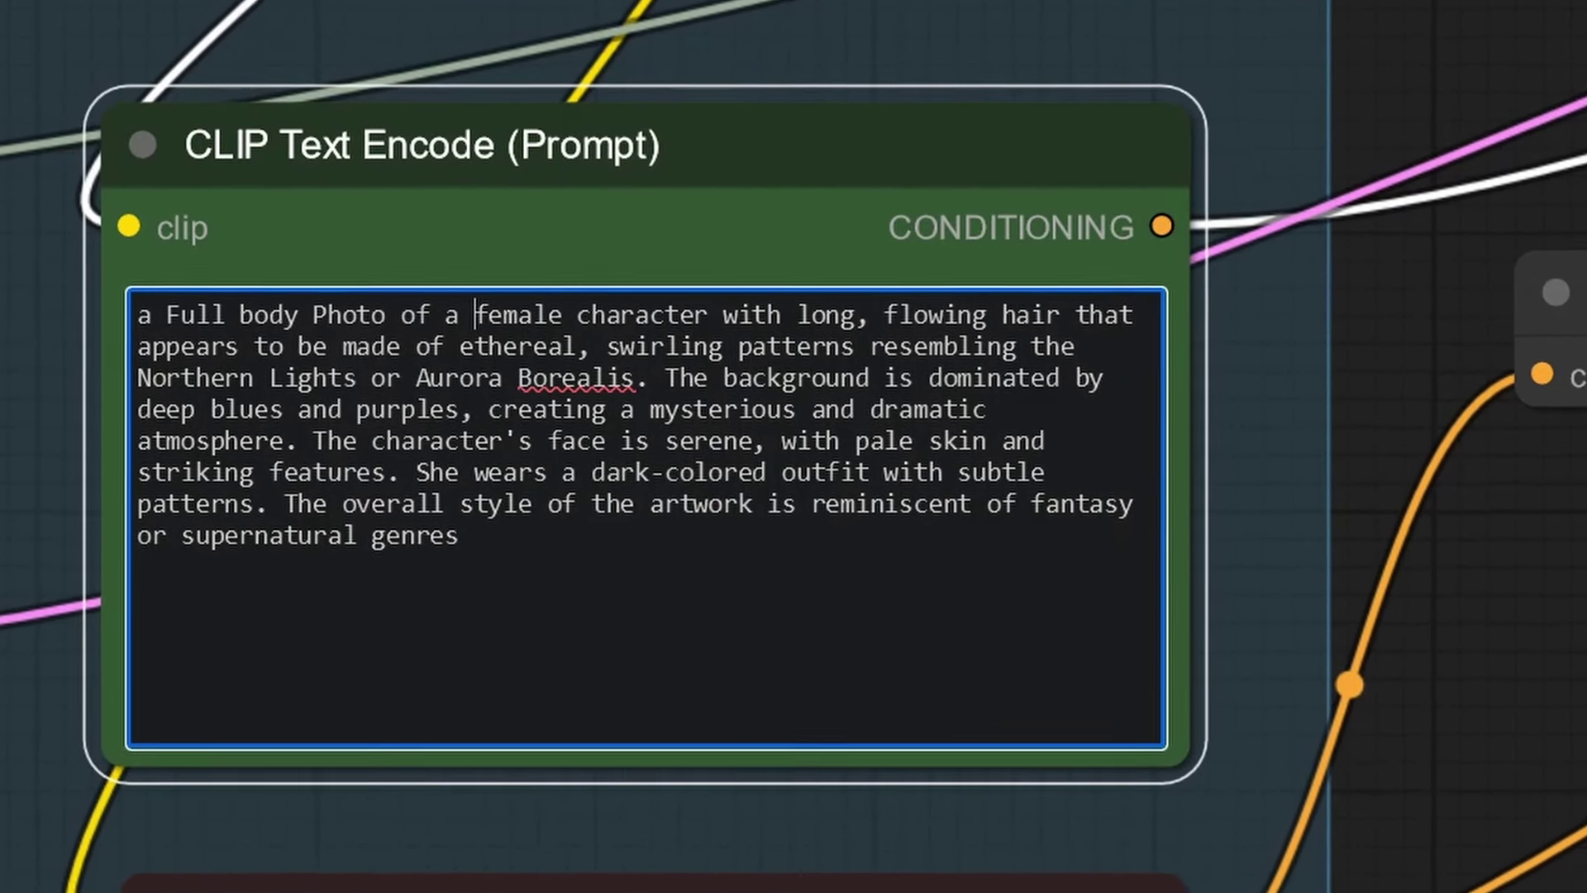
{"action": "left_click_drag", "start_coordinate": [647, 380], "coordinate": [1088, 310]}
{"action": "key", "text": "BackSpace"}
{"action": "type", "text": "standing "}
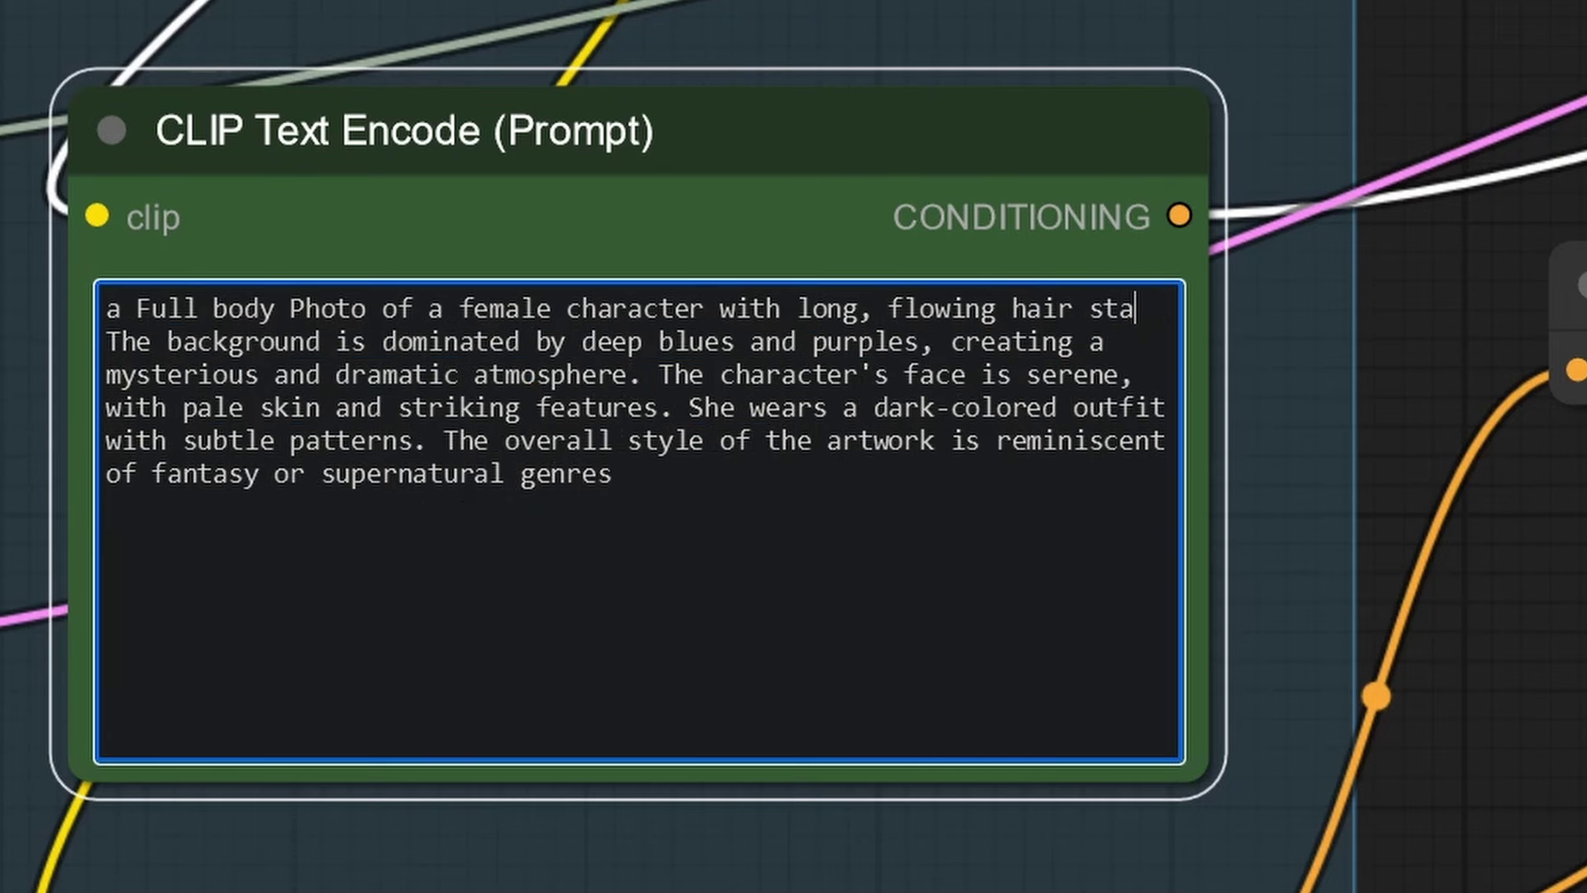
{"action": "type", "text": "in a night "}
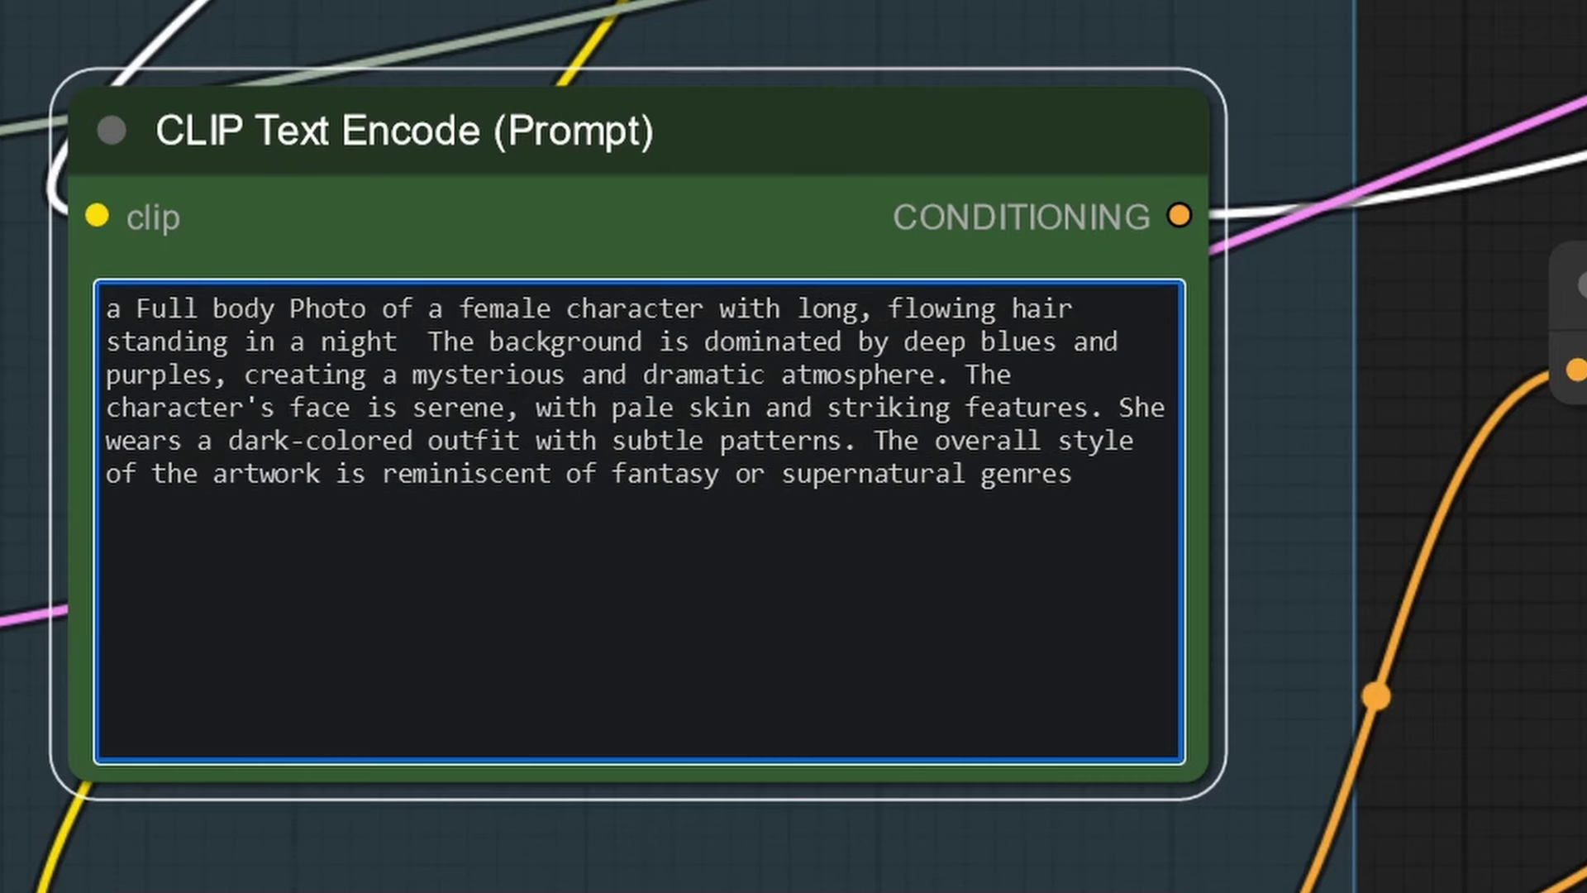
{"action": "type", "text": "club with a dress "}
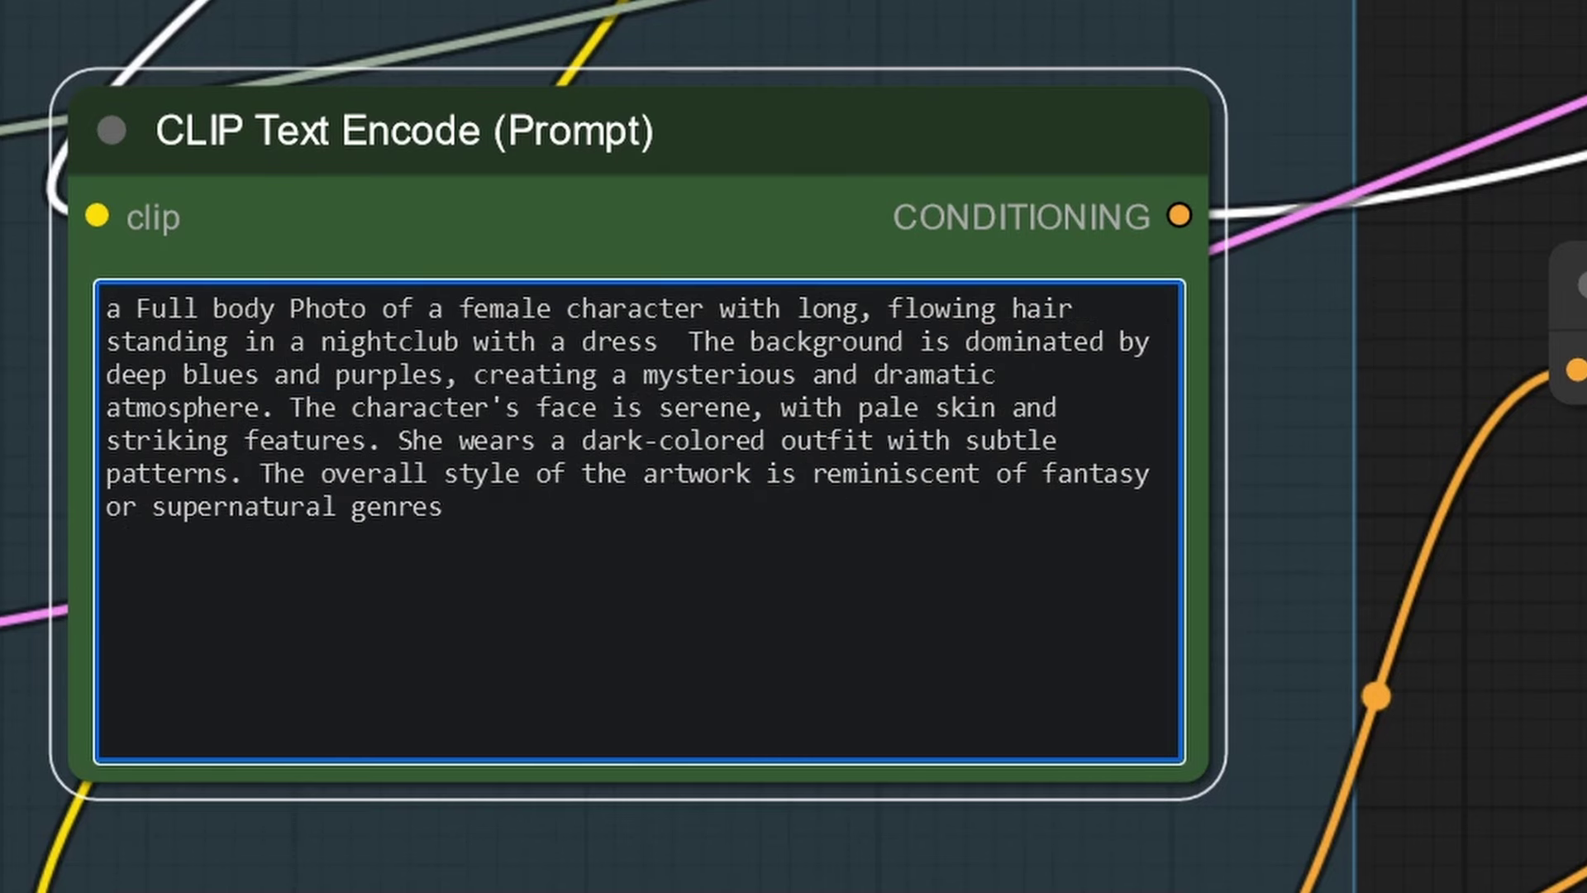
{"action": "type", "text": "in red"}
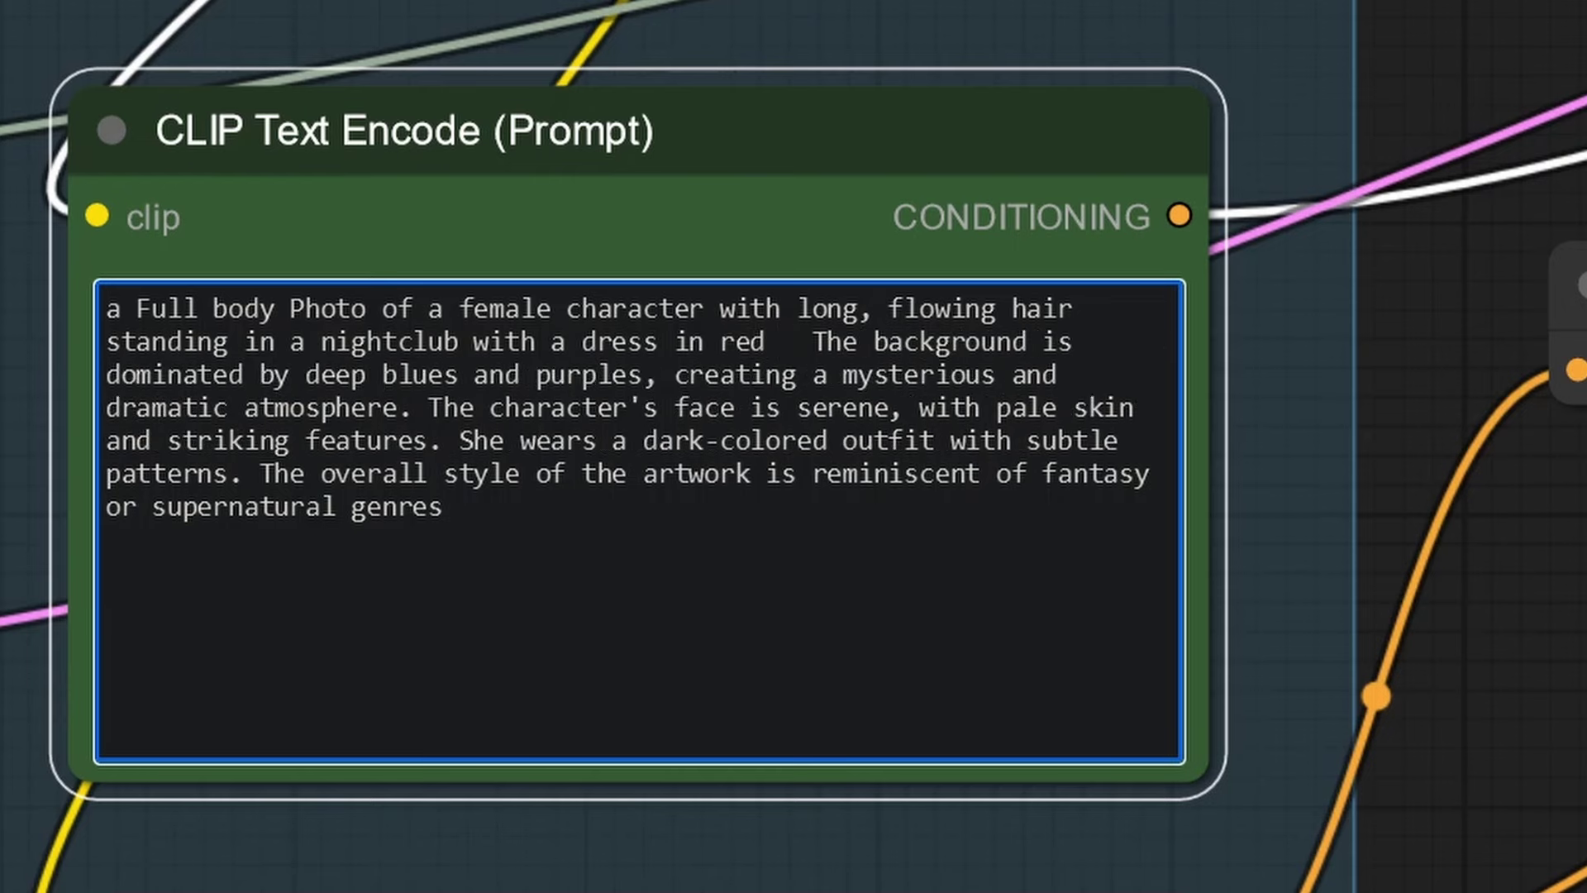
{"action": "type", "text": " and black."}
Add 'vibrant and', delete 'and dramatic', and paste a camera description over the closing style sentence.
{"action": "key", "text": "Right"}
{"action": "key", "text": "Right"}
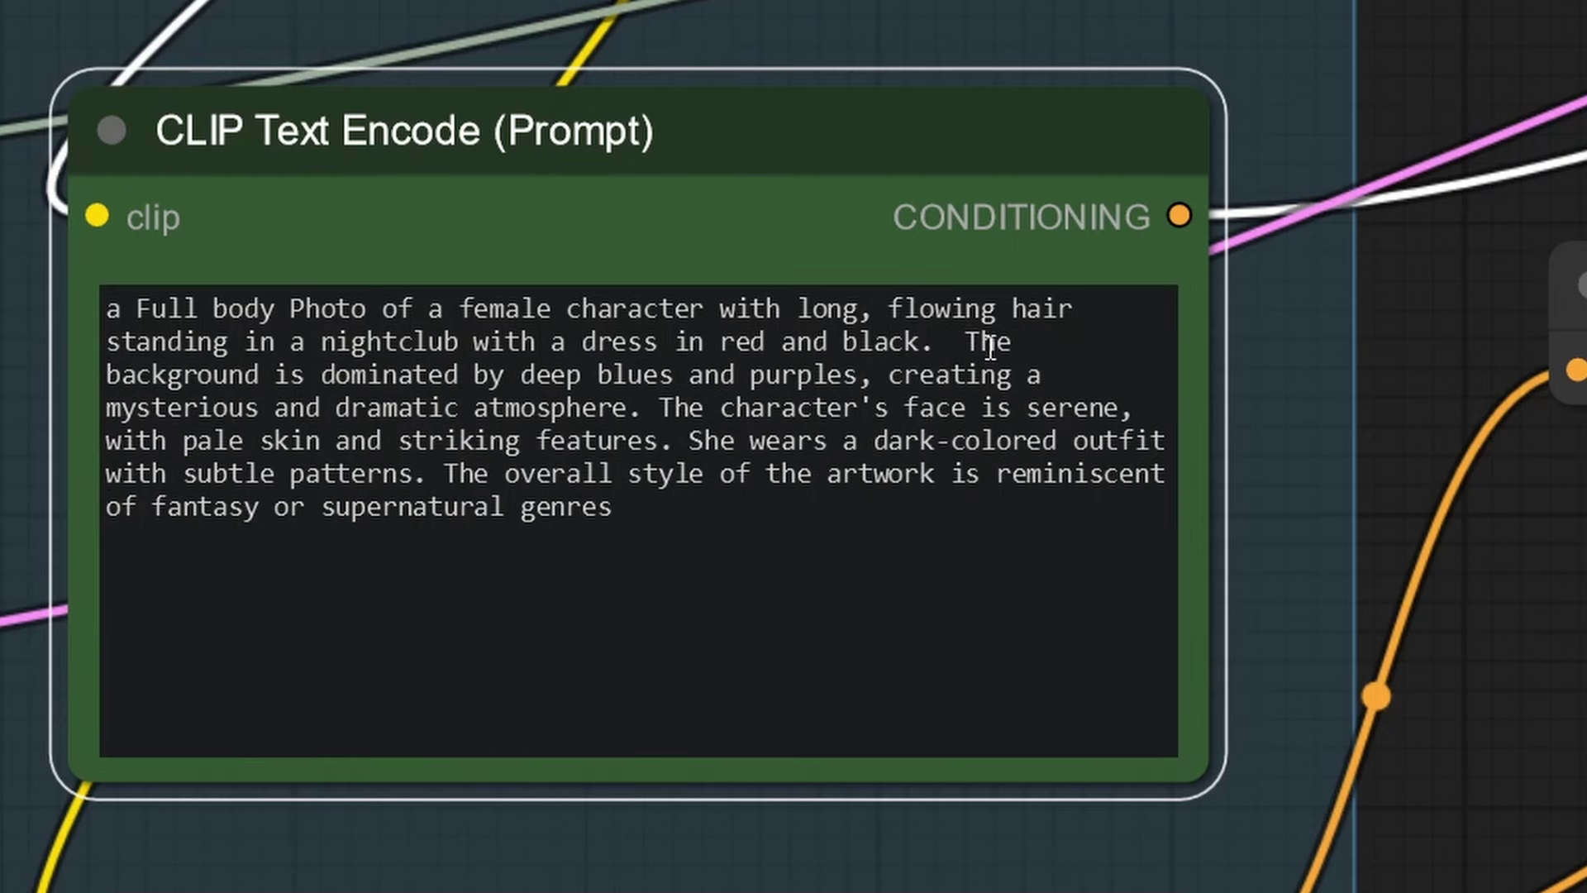
{"action": "key", "text": "BackSpace"}
{"action": "type", "text": "vibrant and"}
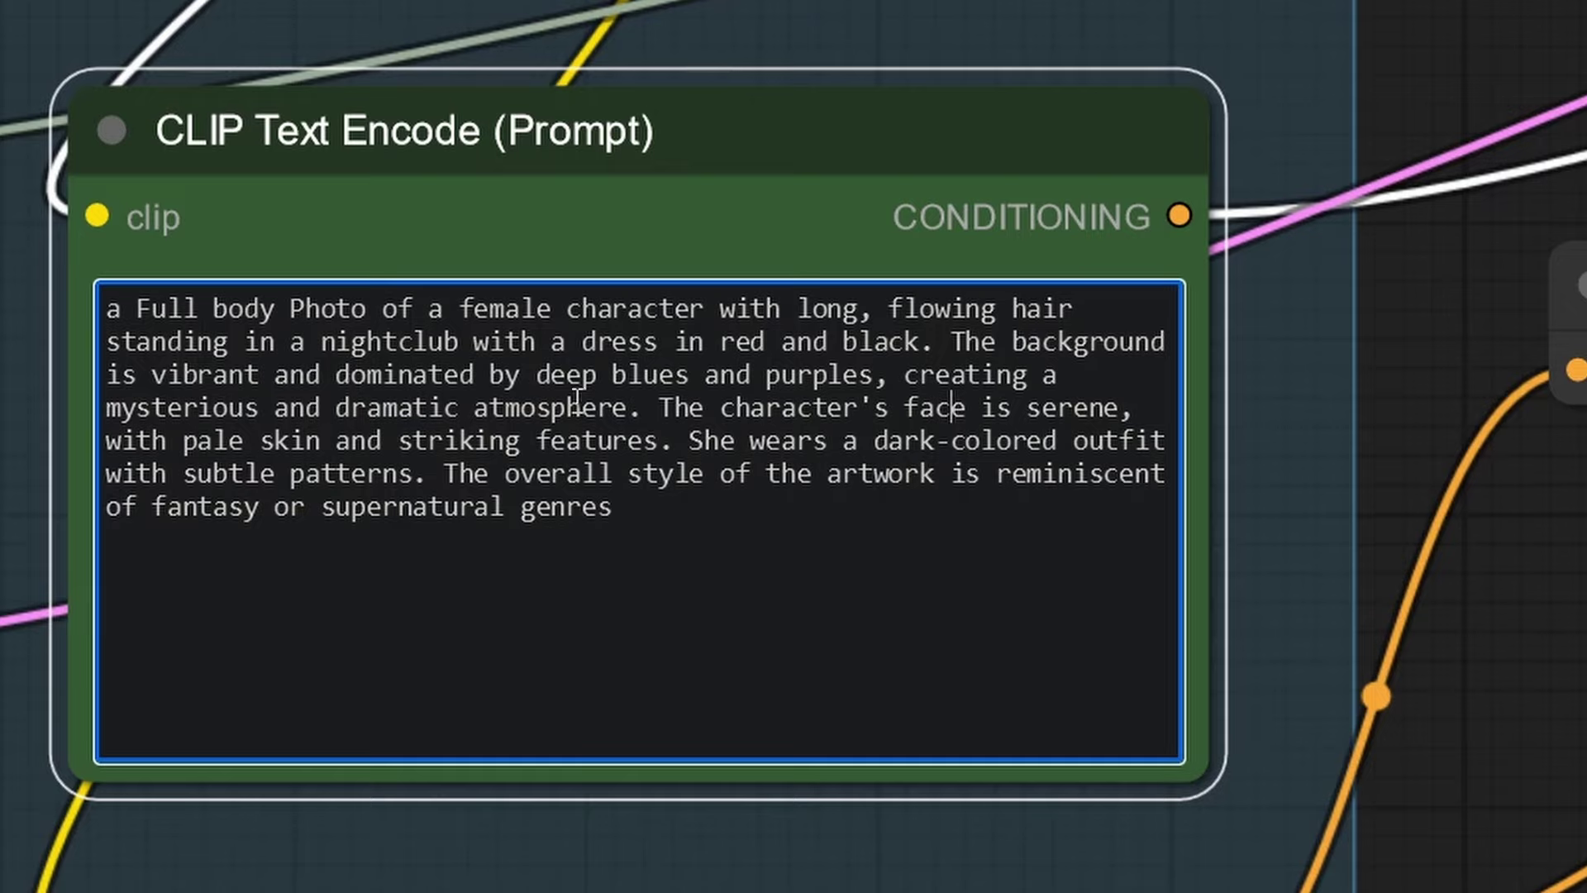
{"action": "left_click_drag", "start_coordinate": [313, 408], "coordinate": [277, 407]}
{"action": "key", "text": "BackSpace"}
{"action": "key", "text": "BackSpace"}
{"action": "left_click", "coordinate": [570, 535]}
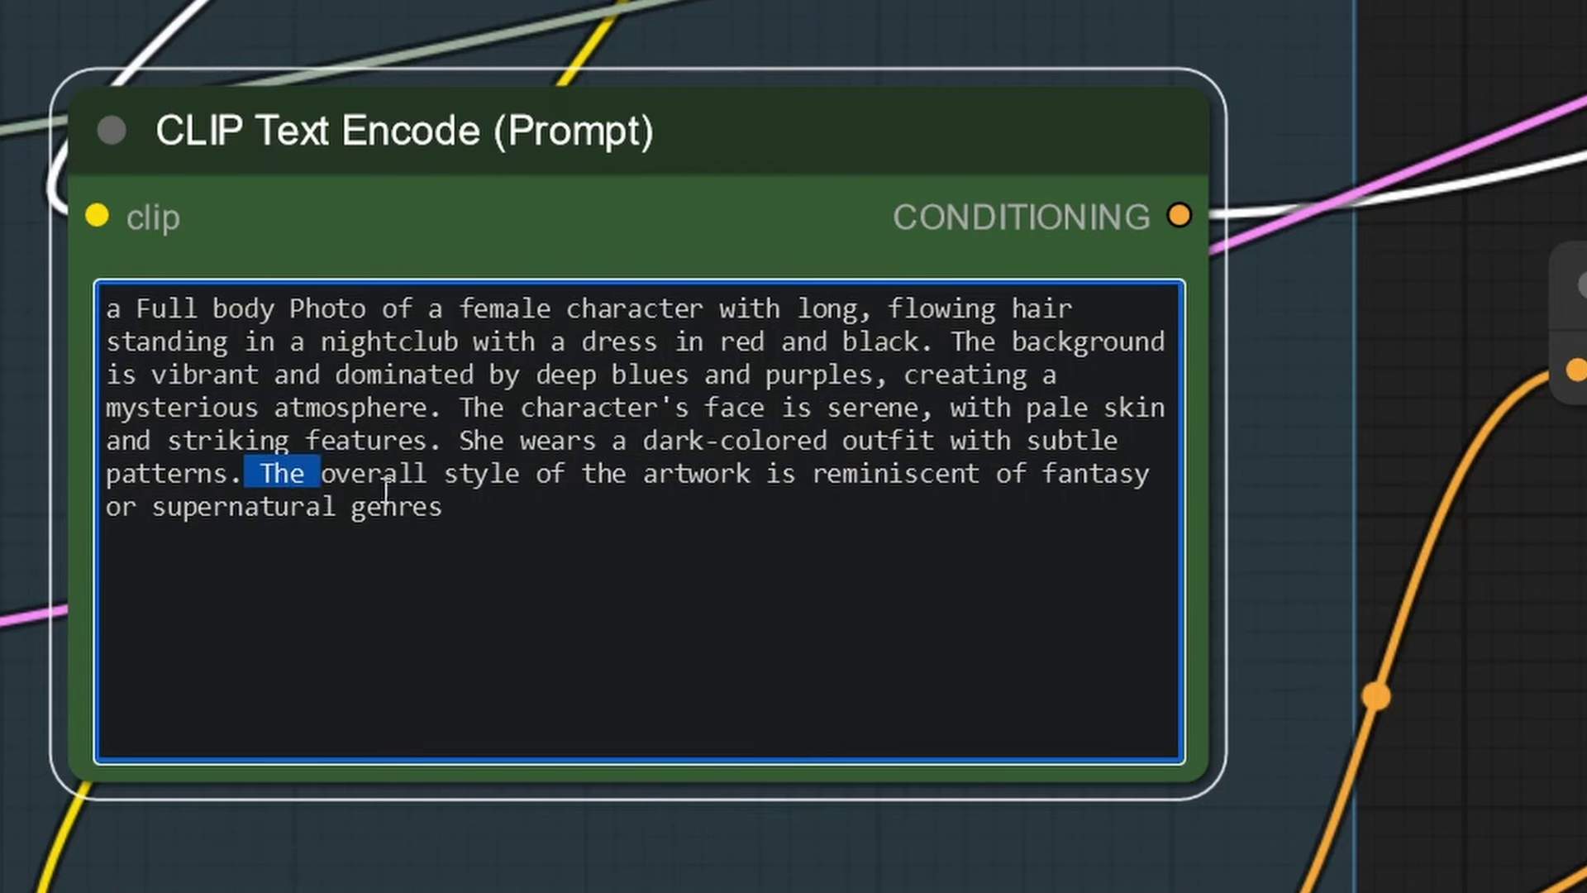
{"action": "left_click_drag", "start_coordinate": [386, 487], "coordinate": [470, 521]}
{"action": "key", "text": "ctrl+v"}
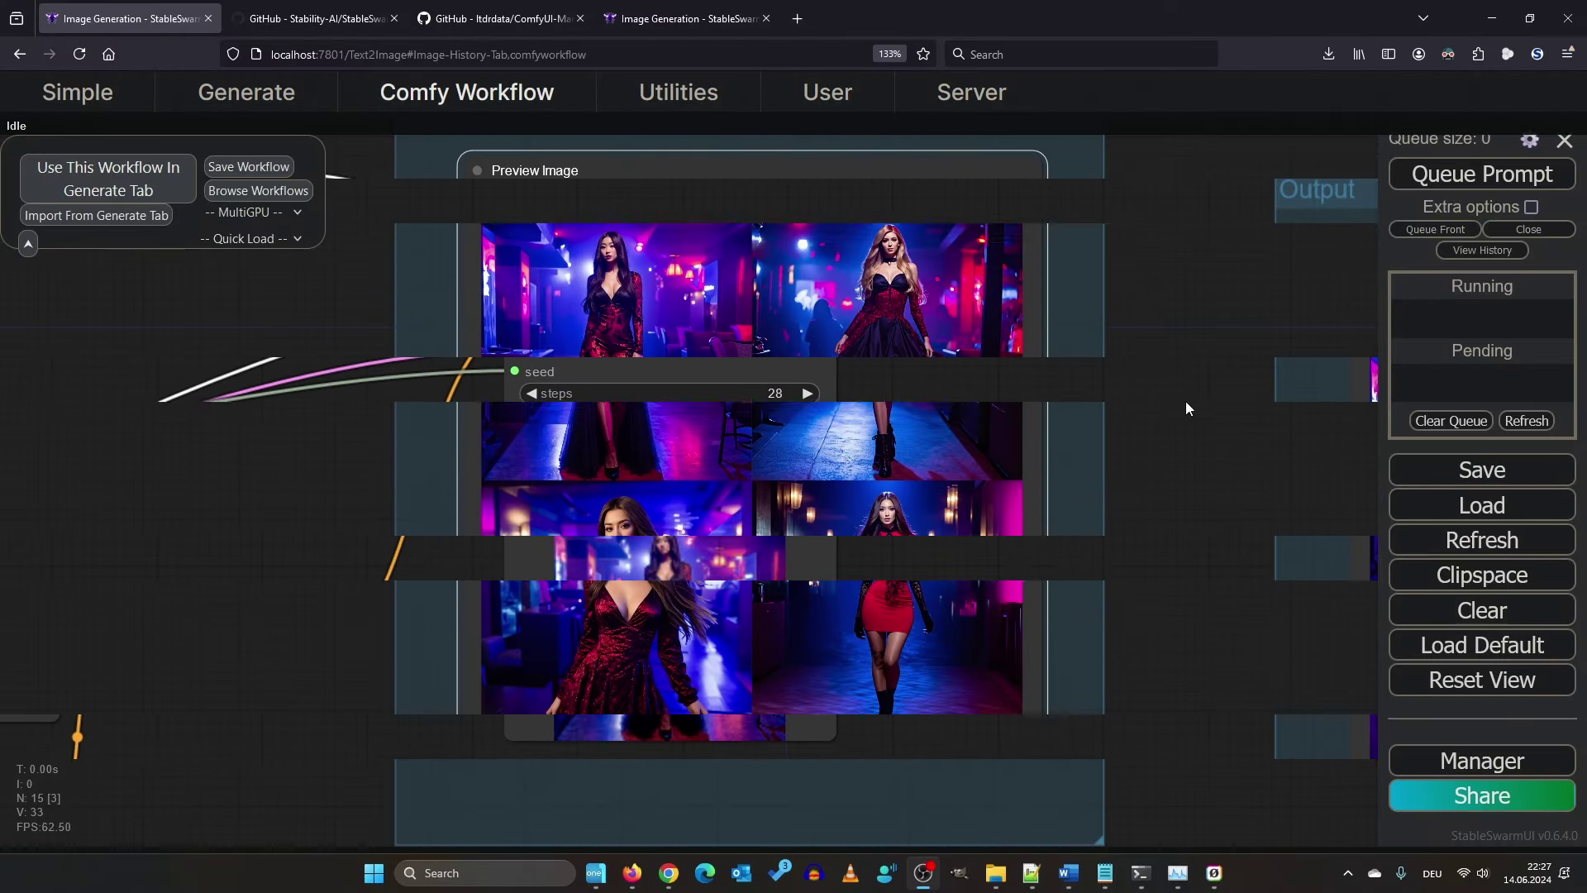
{"action": "scroll", "coordinate": [1184, 372], "scroll_direction": "up", "scroll_amount": 3}
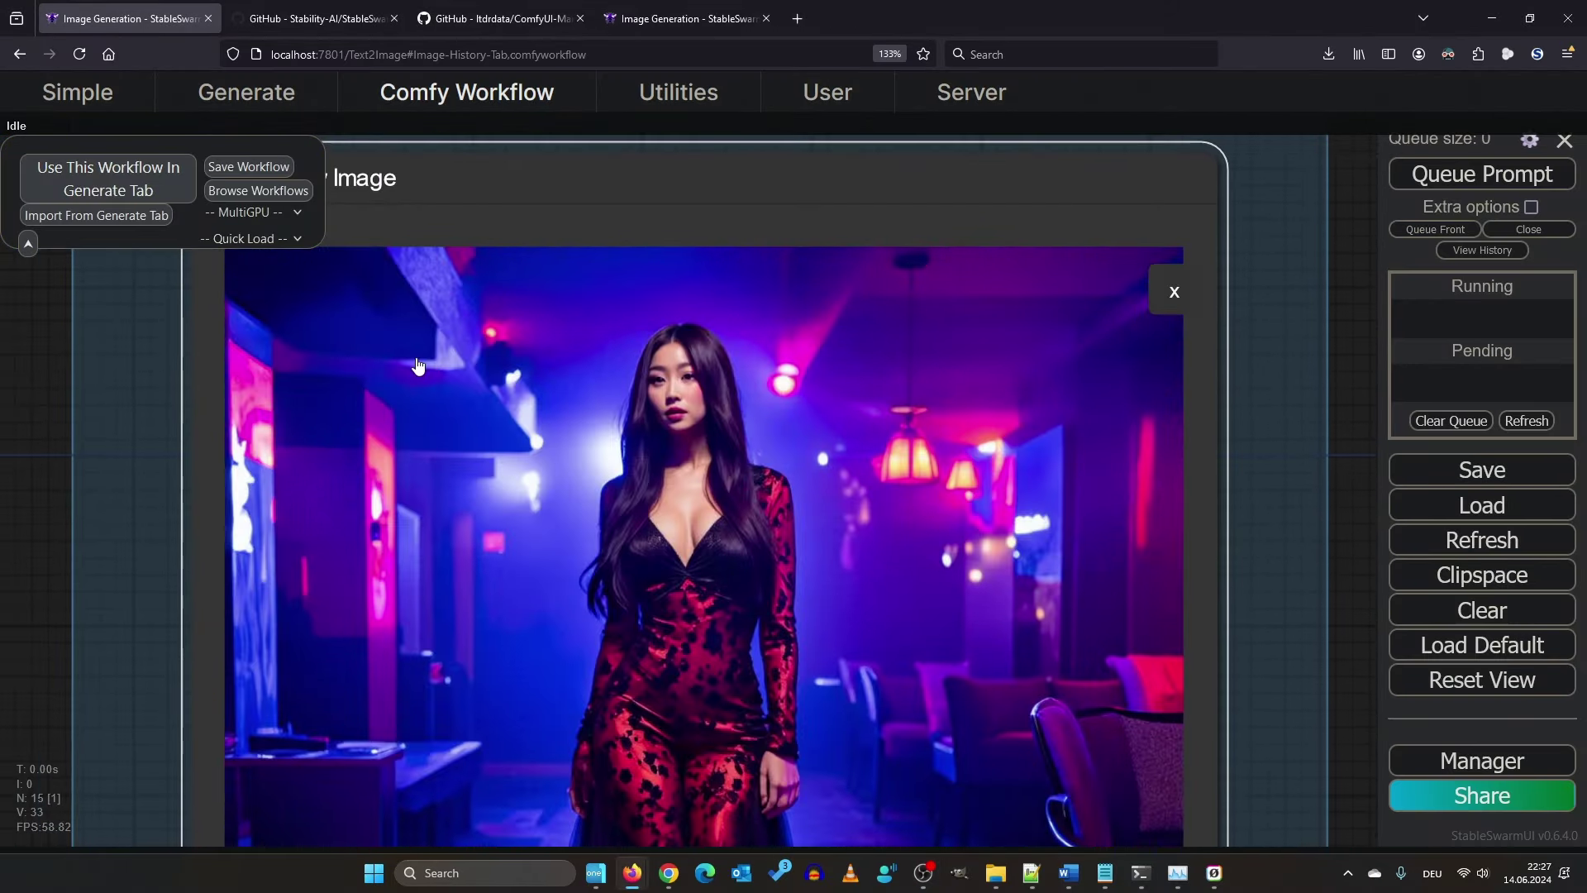
{"action": "left_click_drag", "start_coordinate": [1324, 542], "coordinate": [1326, 222]}
{"action": "scroll", "coordinate": [1314, 551], "scroll_direction": "down", "scroll_amount": 3}
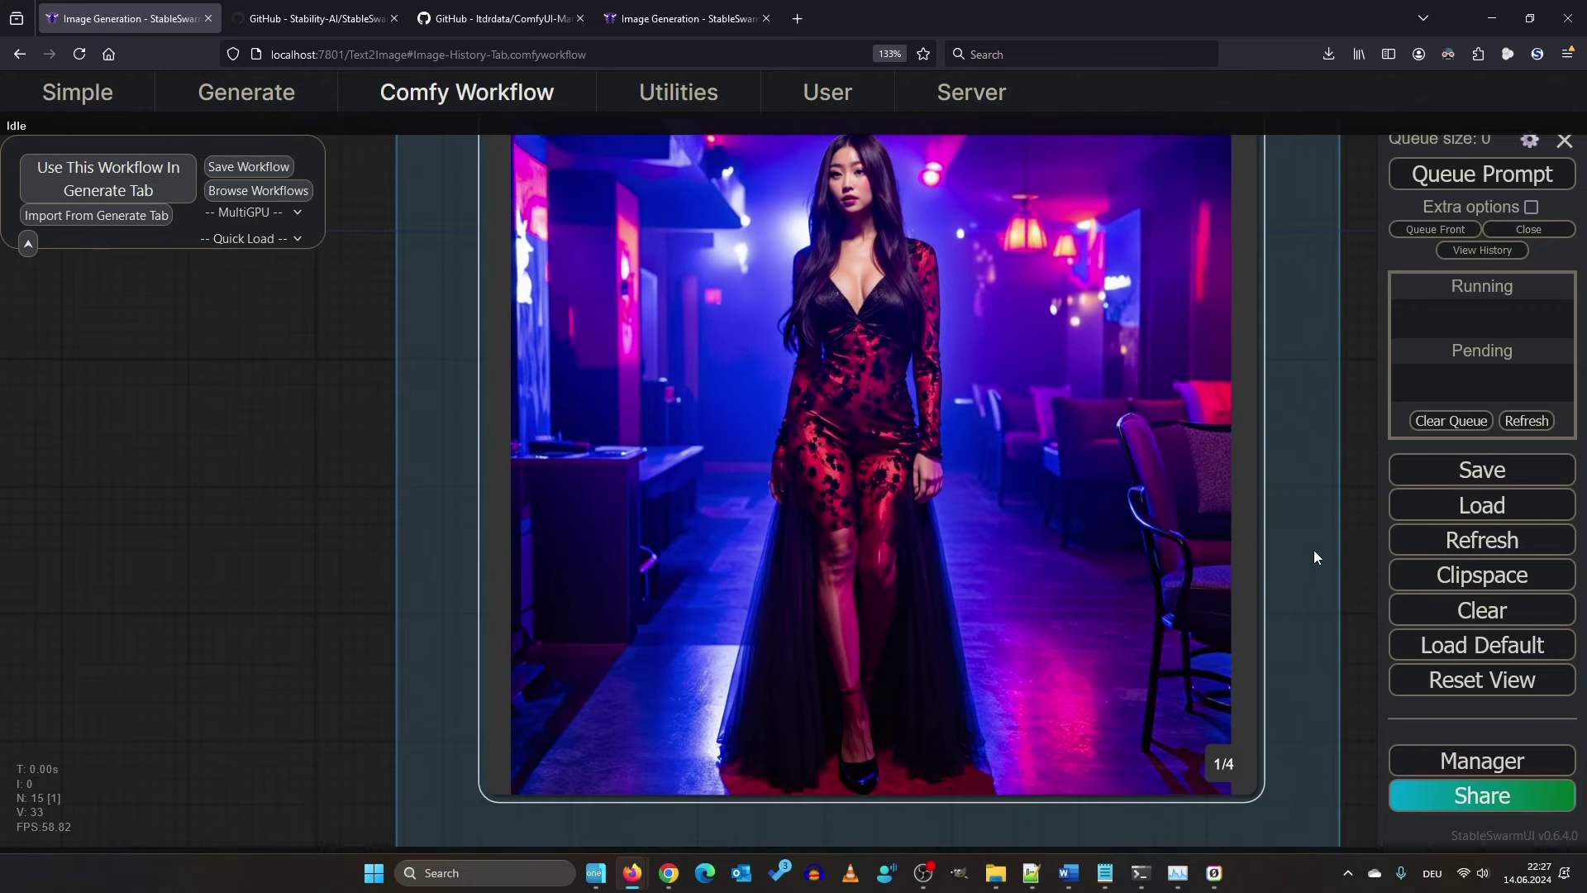
{"action": "left_click", "coordinate": [1223, 765]}
{"action": "left_click_drag", "start_coordinate": [1341, 395], "coordinate": [1307, 438]}
{"action": "left_click", "coordinate": [1196, 795]}
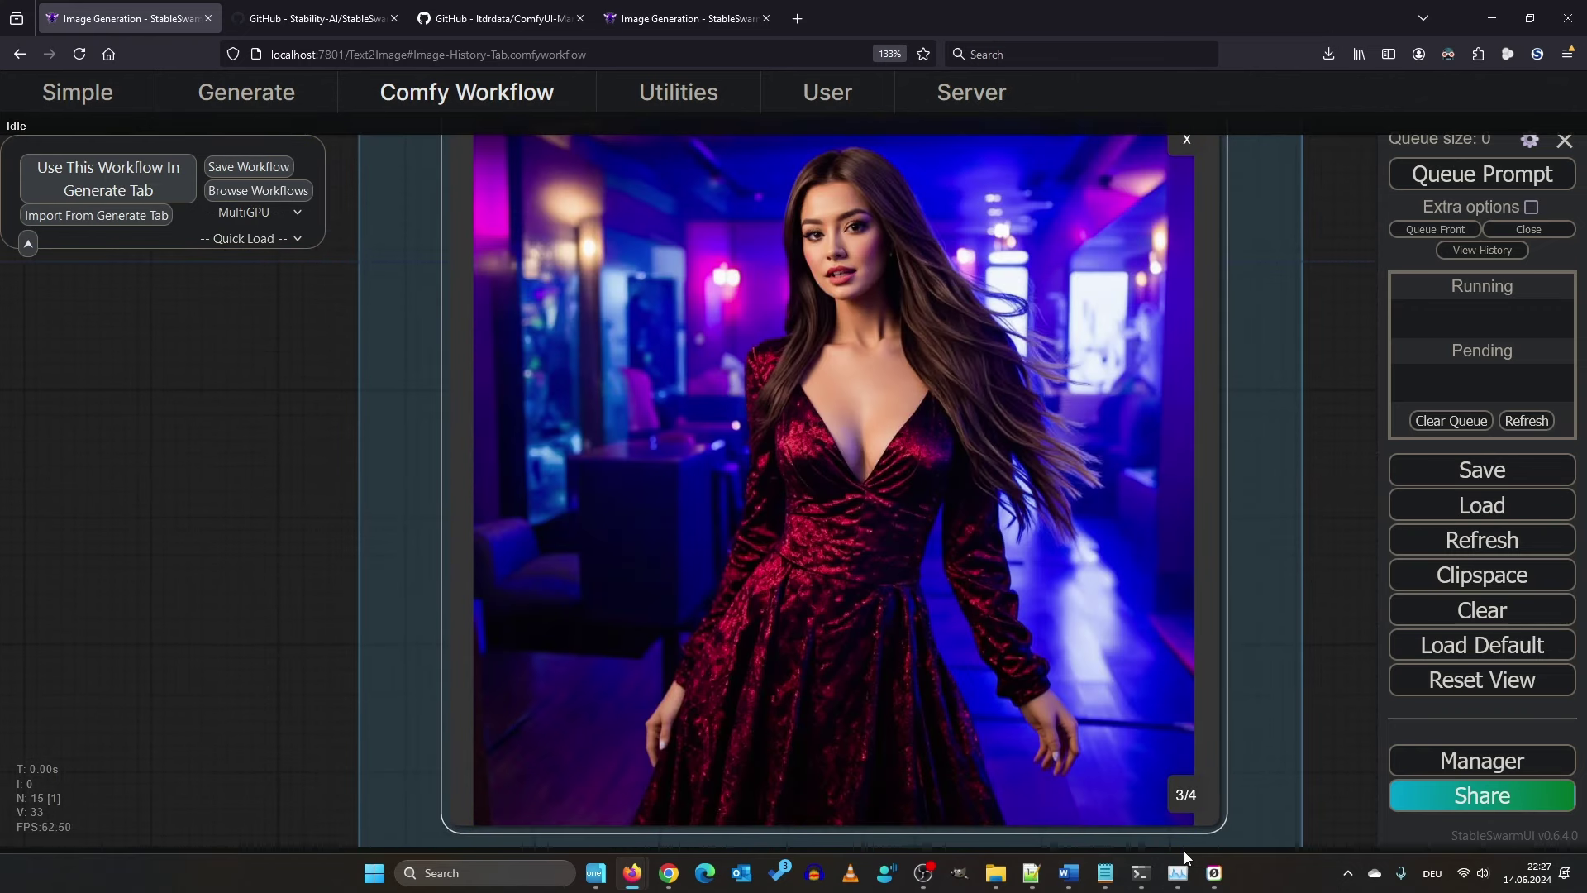
{"action": "left_click", "coordinate": [1192, 796]}
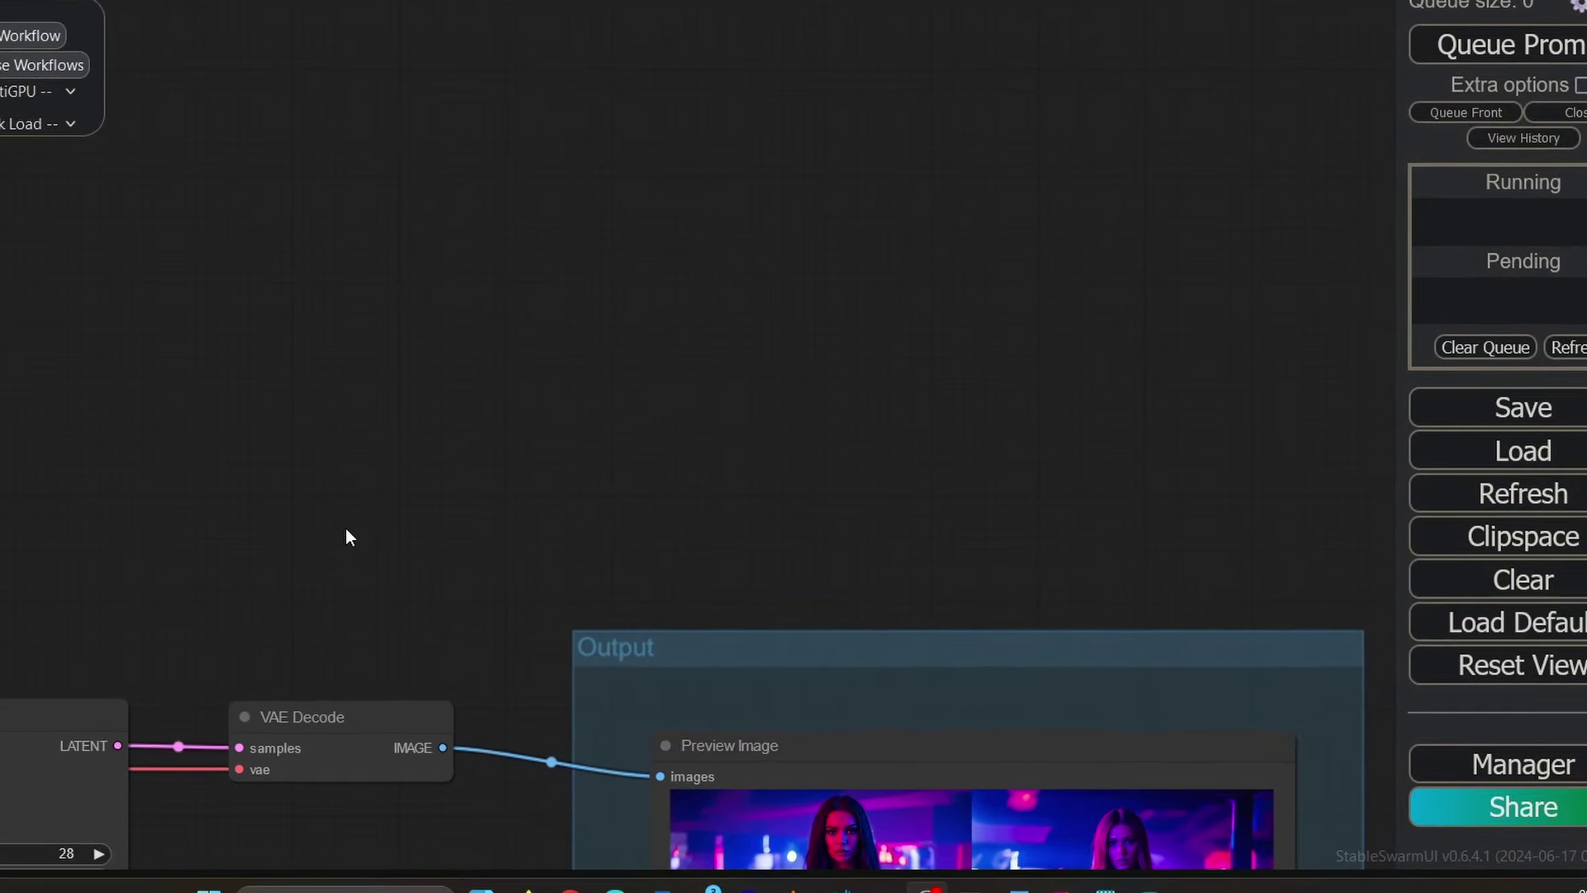
Add a Save Image node and connect VAE Decode's IMAGE output to its images input.
{"action": "double_click", "coordinate": [400, 550]}
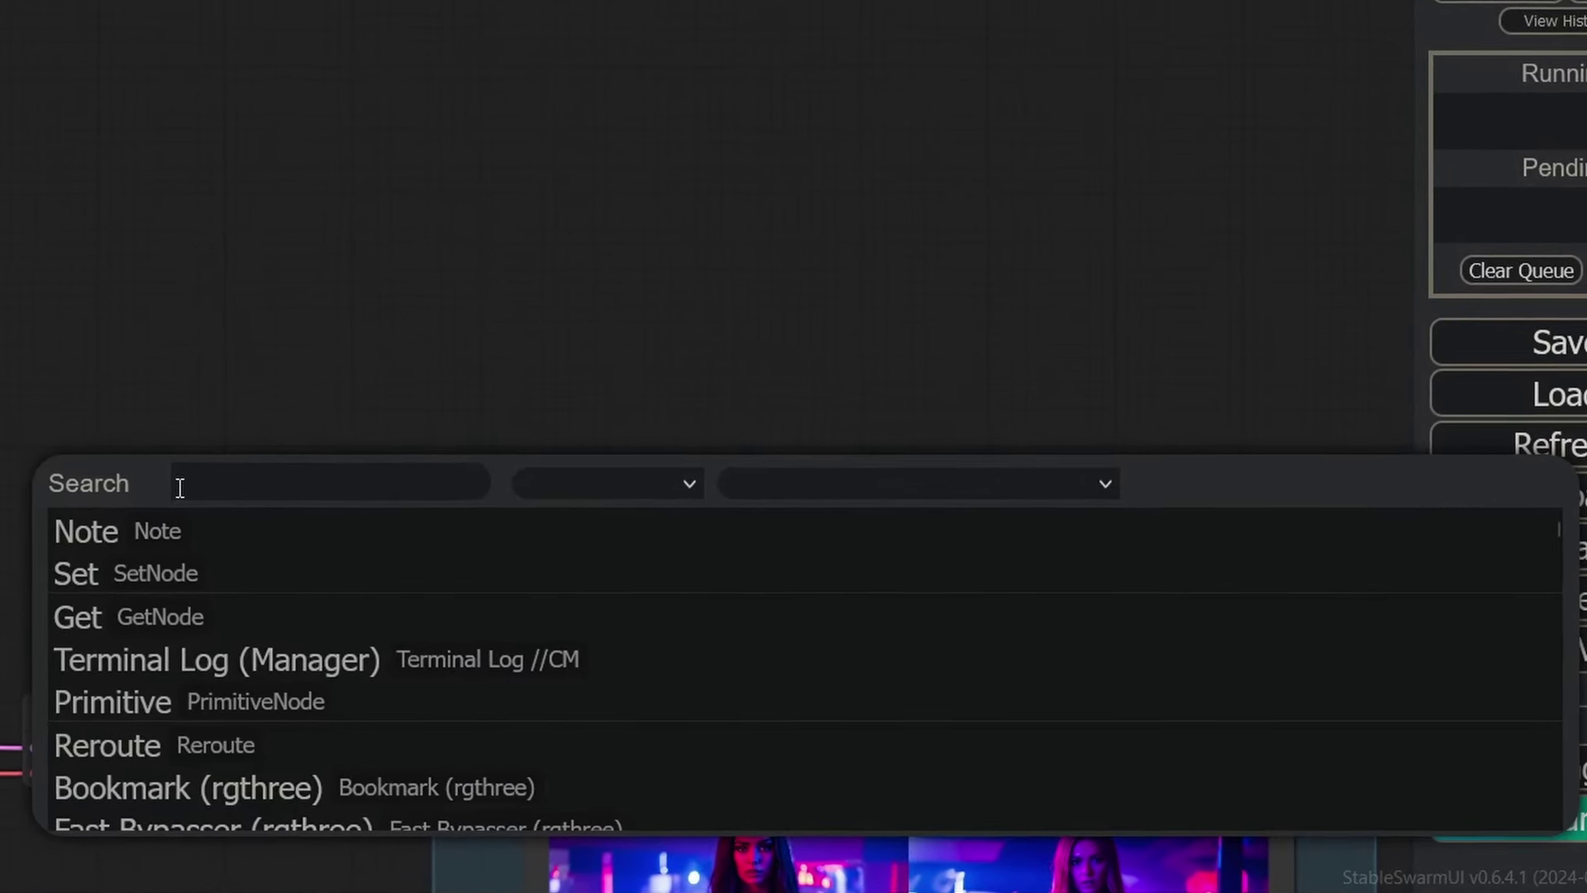
{"action": "type", "text": "save"}
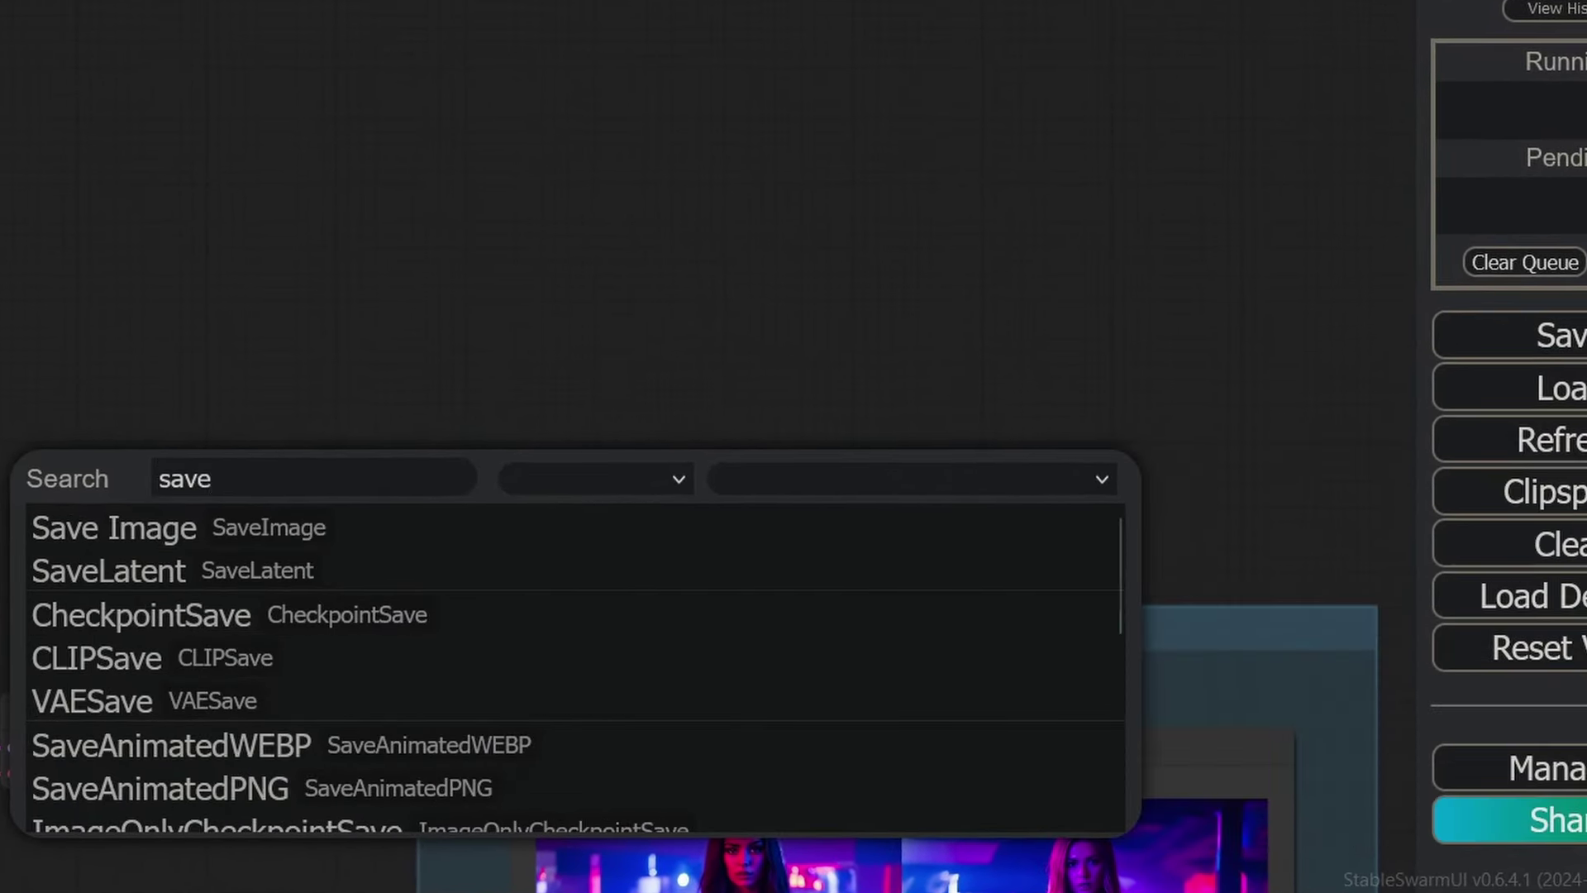
{"action": "left_click", "coordinate": [108, 541]}
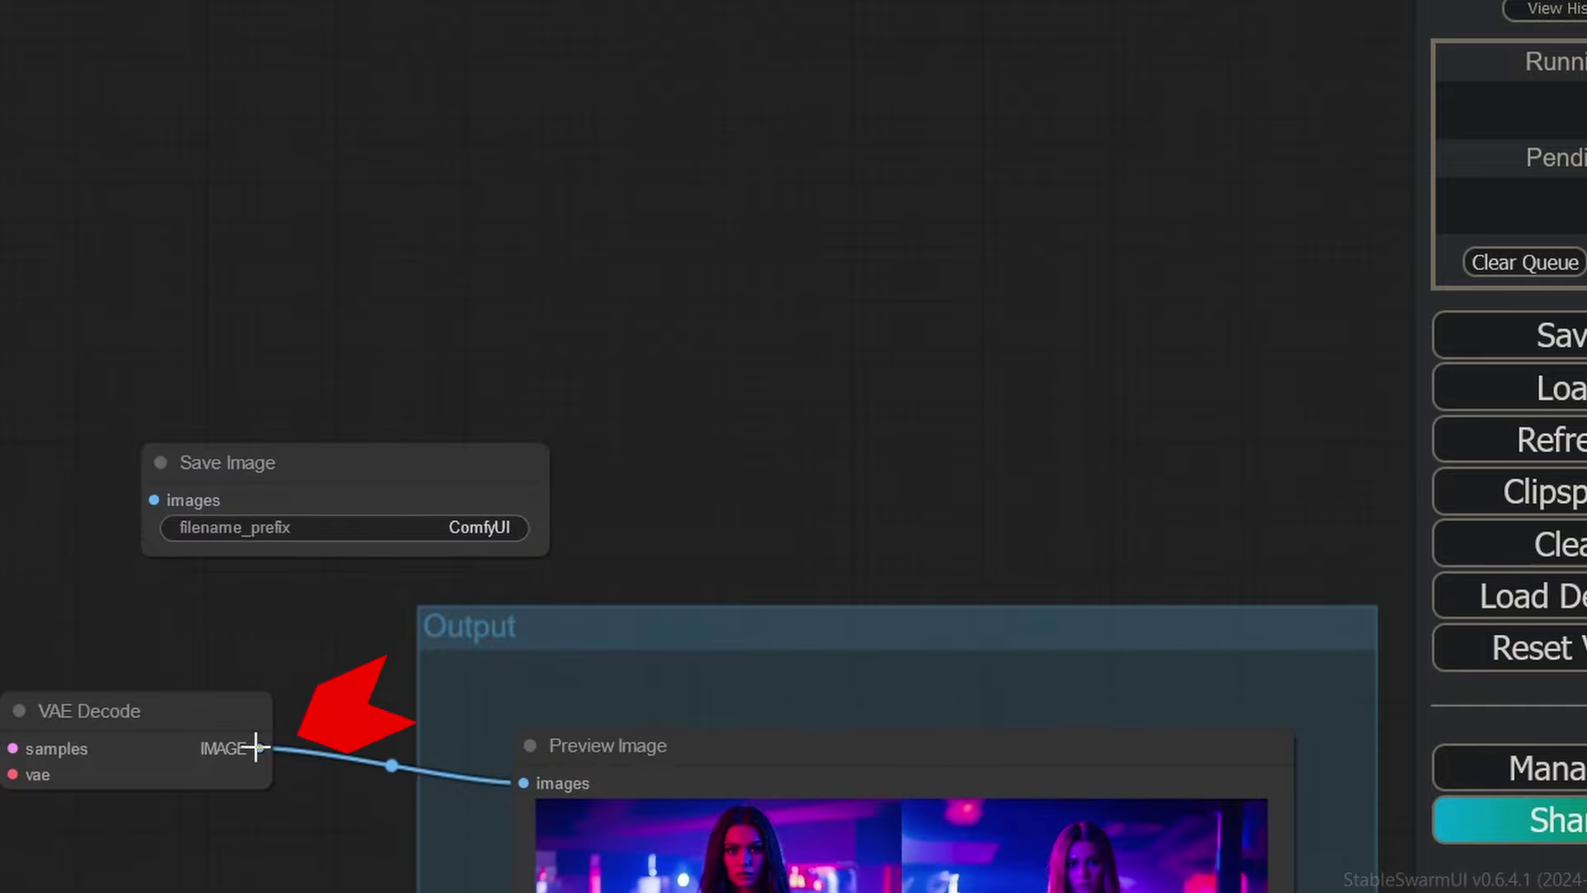
{"action": "left_click_drag", "start_coordinate": [297, 735], "coordinate": [154, 500]}
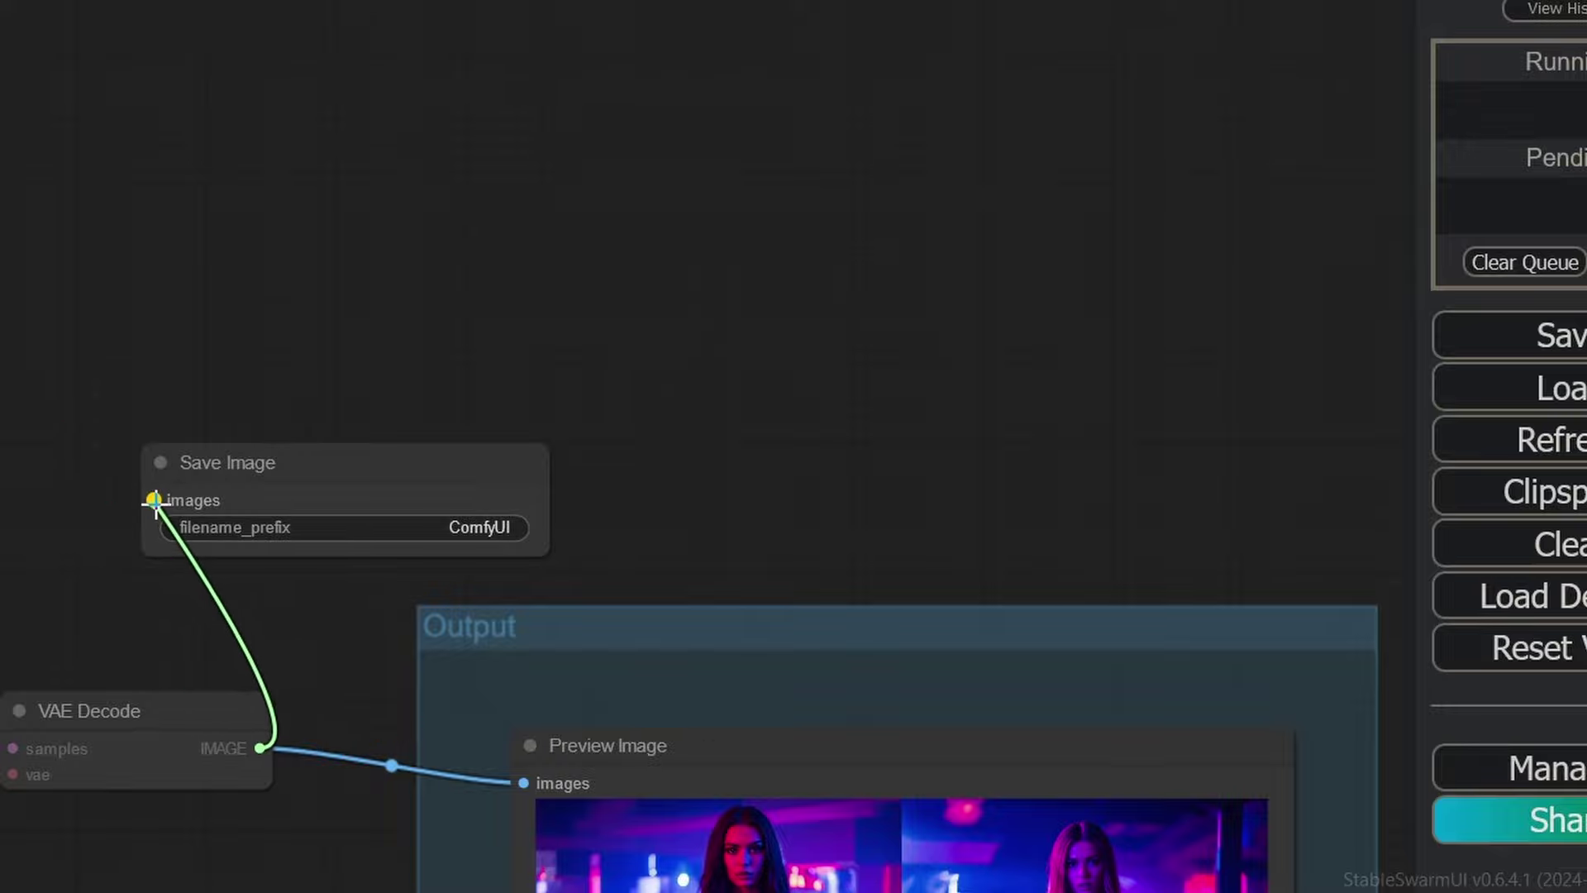
{"action": "left_click_drag", "start_coordinate": [156, 505], "coordinate": [157, 506]}
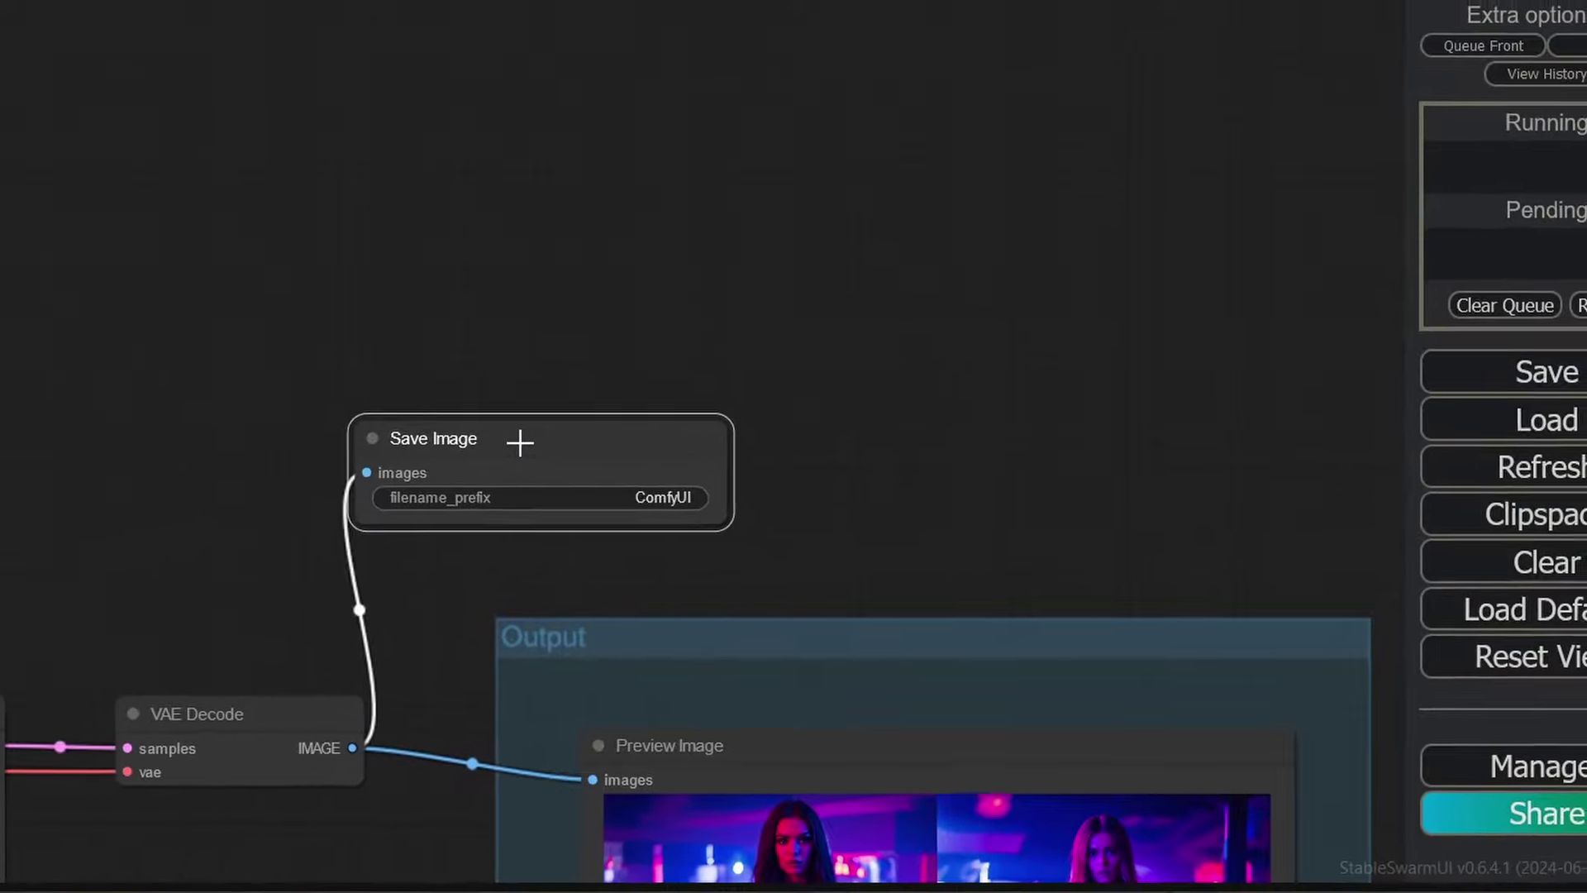
Set the Save Image filename_prefix to %date:yyyy-MM-dd%/_ComfyUI.
{"action": "scroll", "coordinate": [381, 594], "scroll_direction": "up", "scroll_amount": 5}
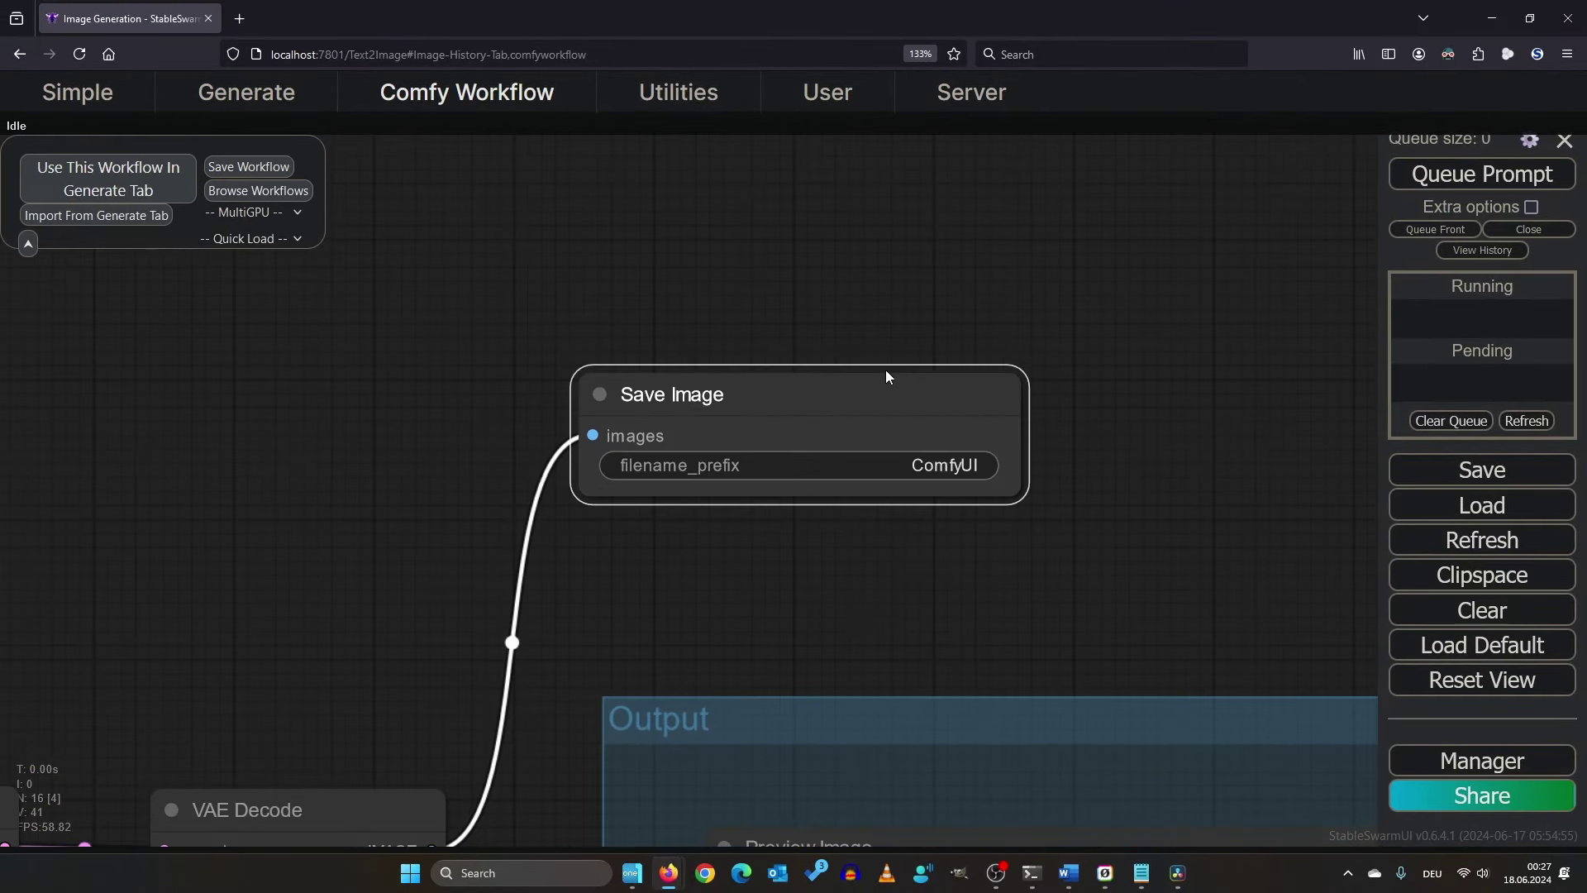
{"action": "scroll", "coordinate": [887, 376], "scroll_direction": "down", "scroll_amount": 1}
{"action": "left_click", "coordinate": [931, 437]}
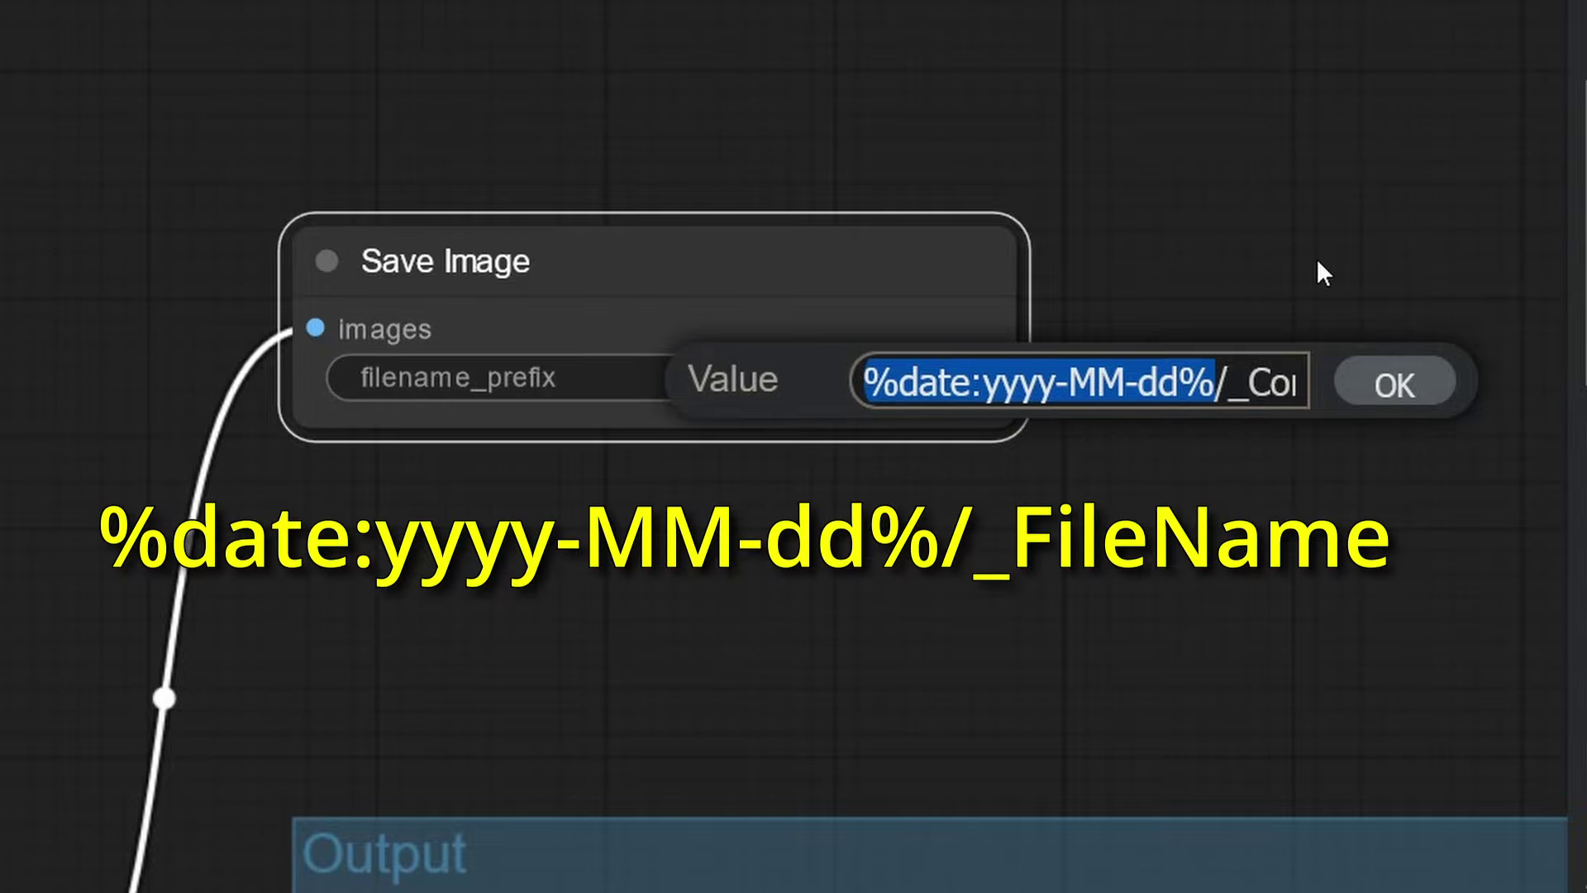
{"action": "left_click", "coordinate": [1218, 387]}
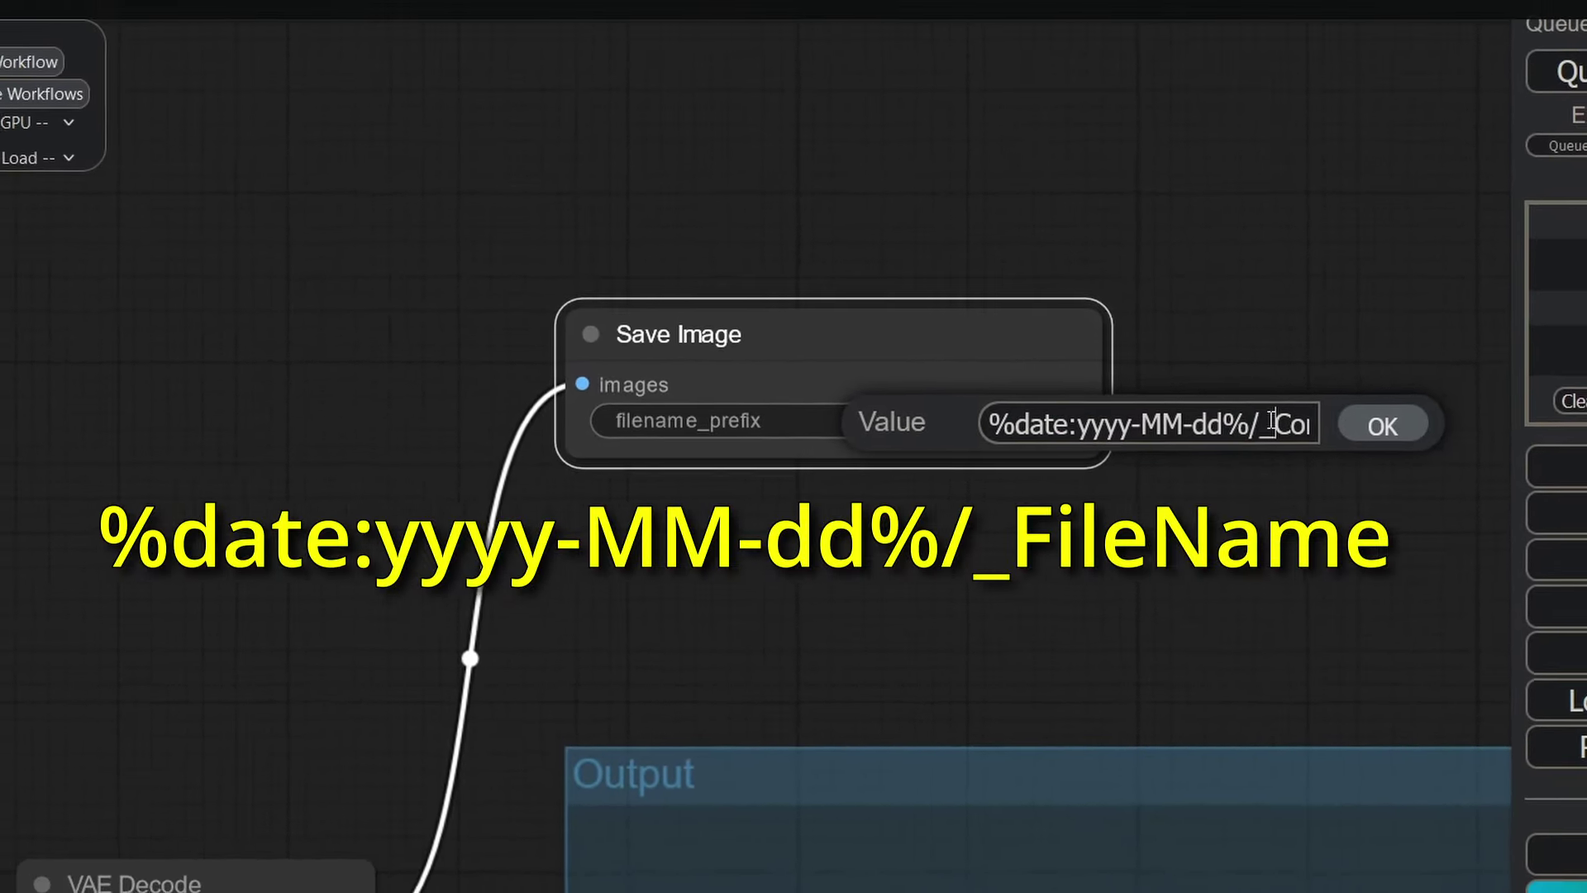
{"action": "key", "text": "shift+End"}
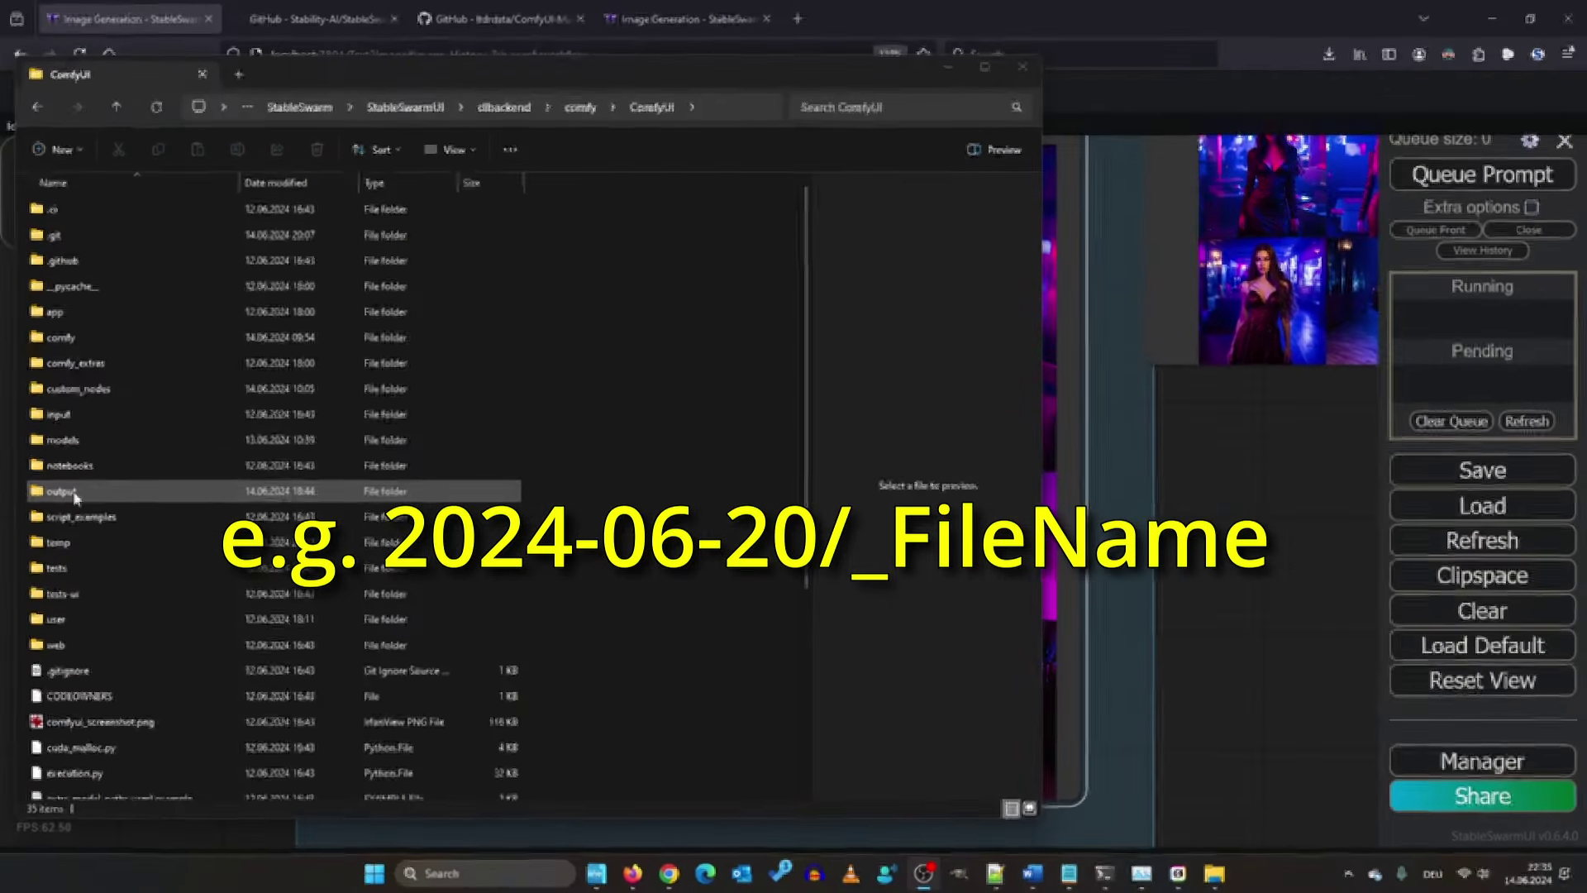
Open the output folder and then its 2024-06-14 folder to view the saved images.
{"action": "double_click", "coordinate": [73, 493]}
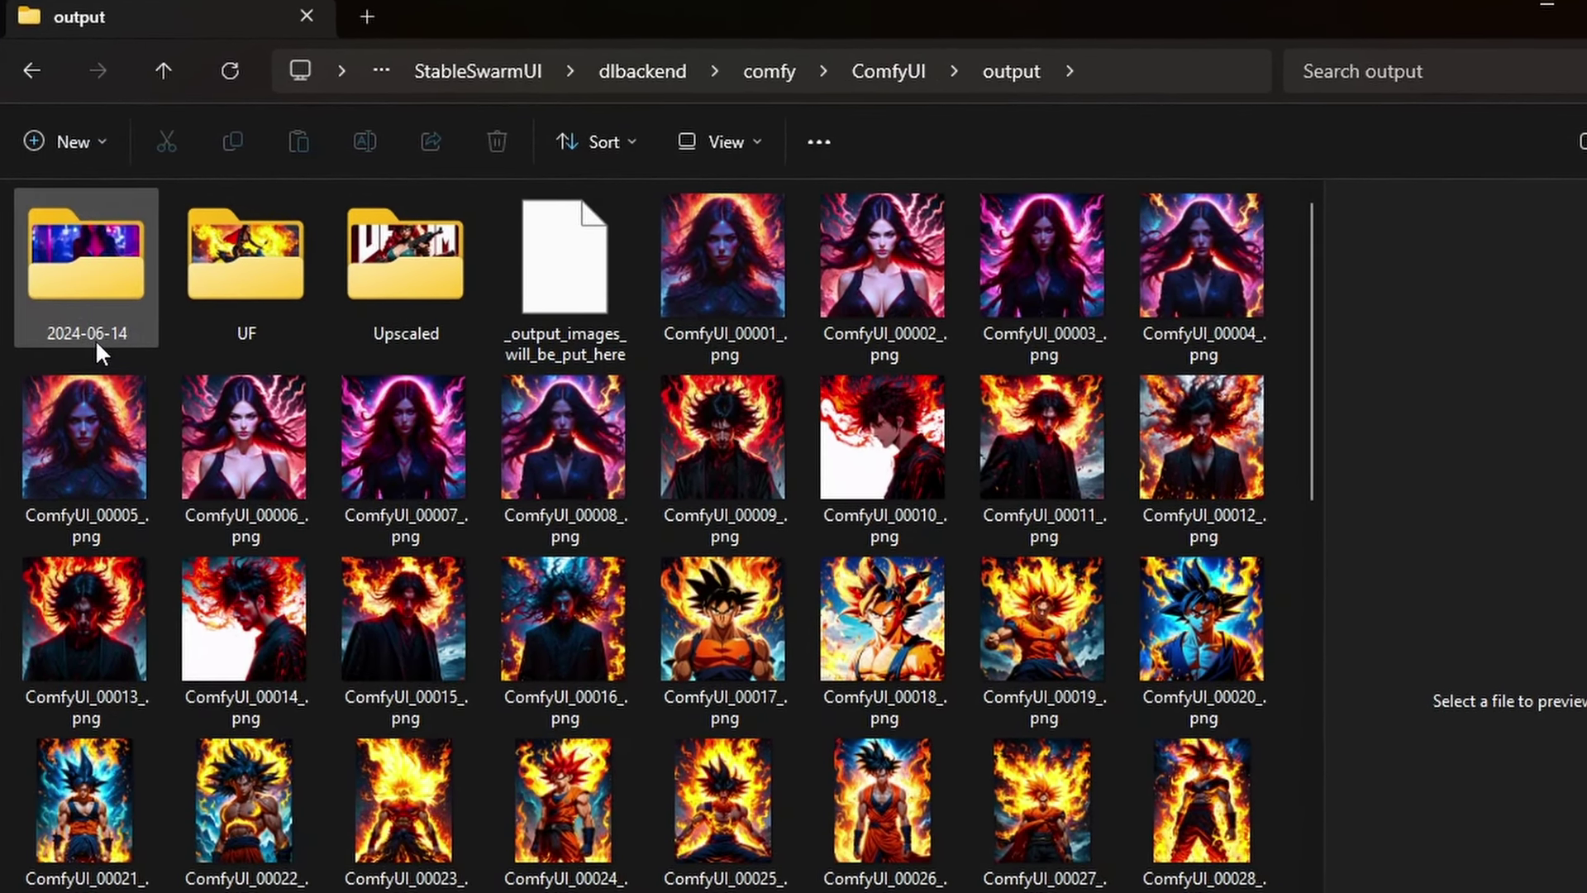
{"action": "left_click", "coordinate": [72, 331]}
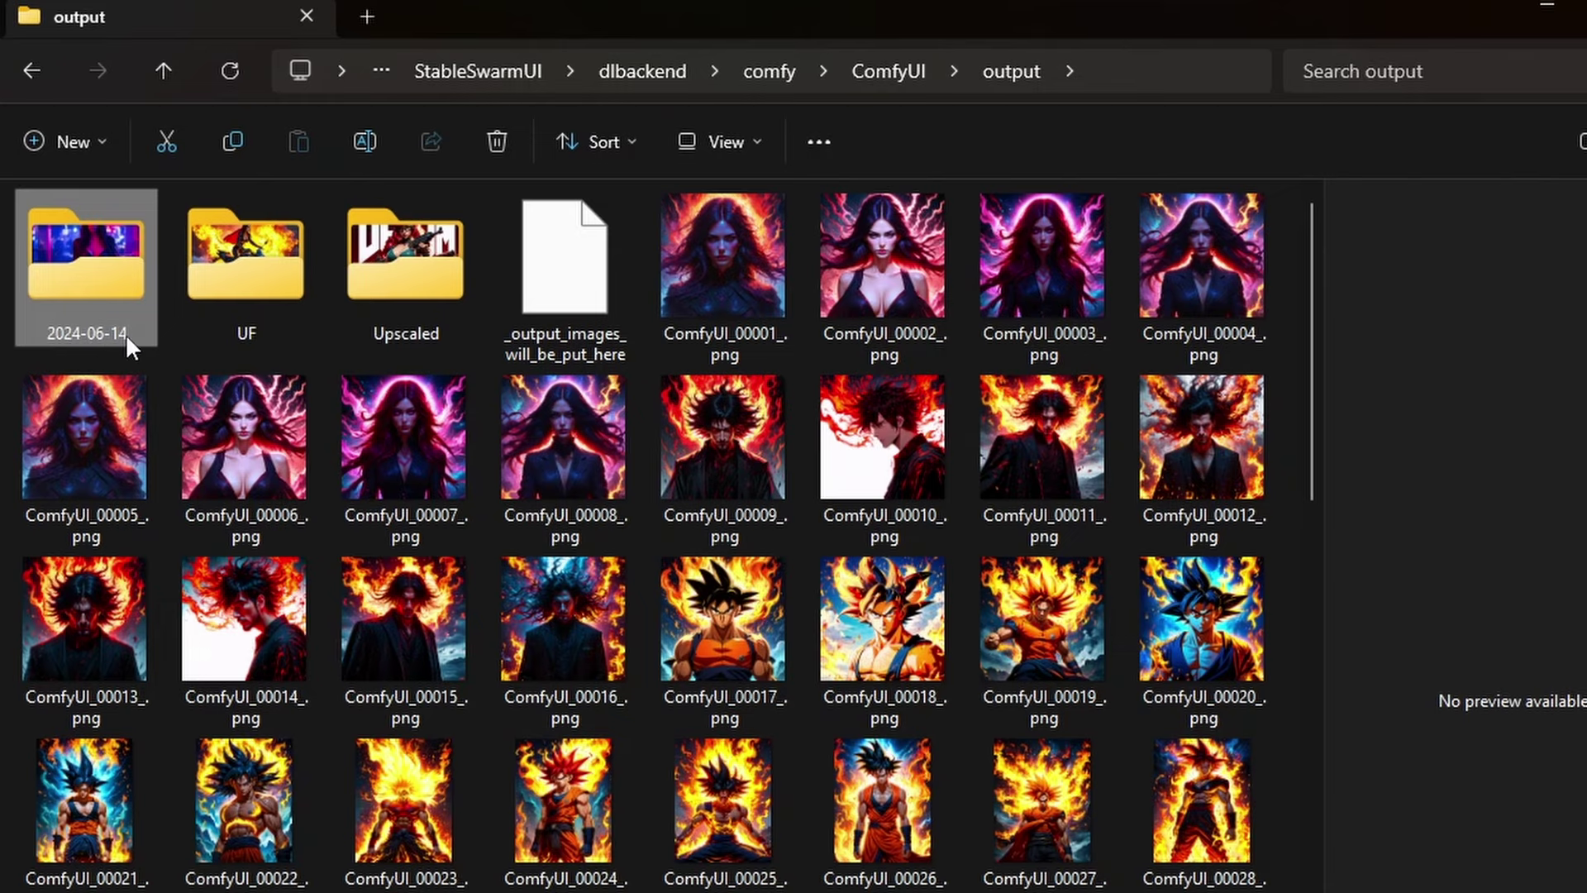
{"action": "mouse_move", "coordinate": [113, 305]}
{"action": "double_click", "coordinate": [115, 265]}
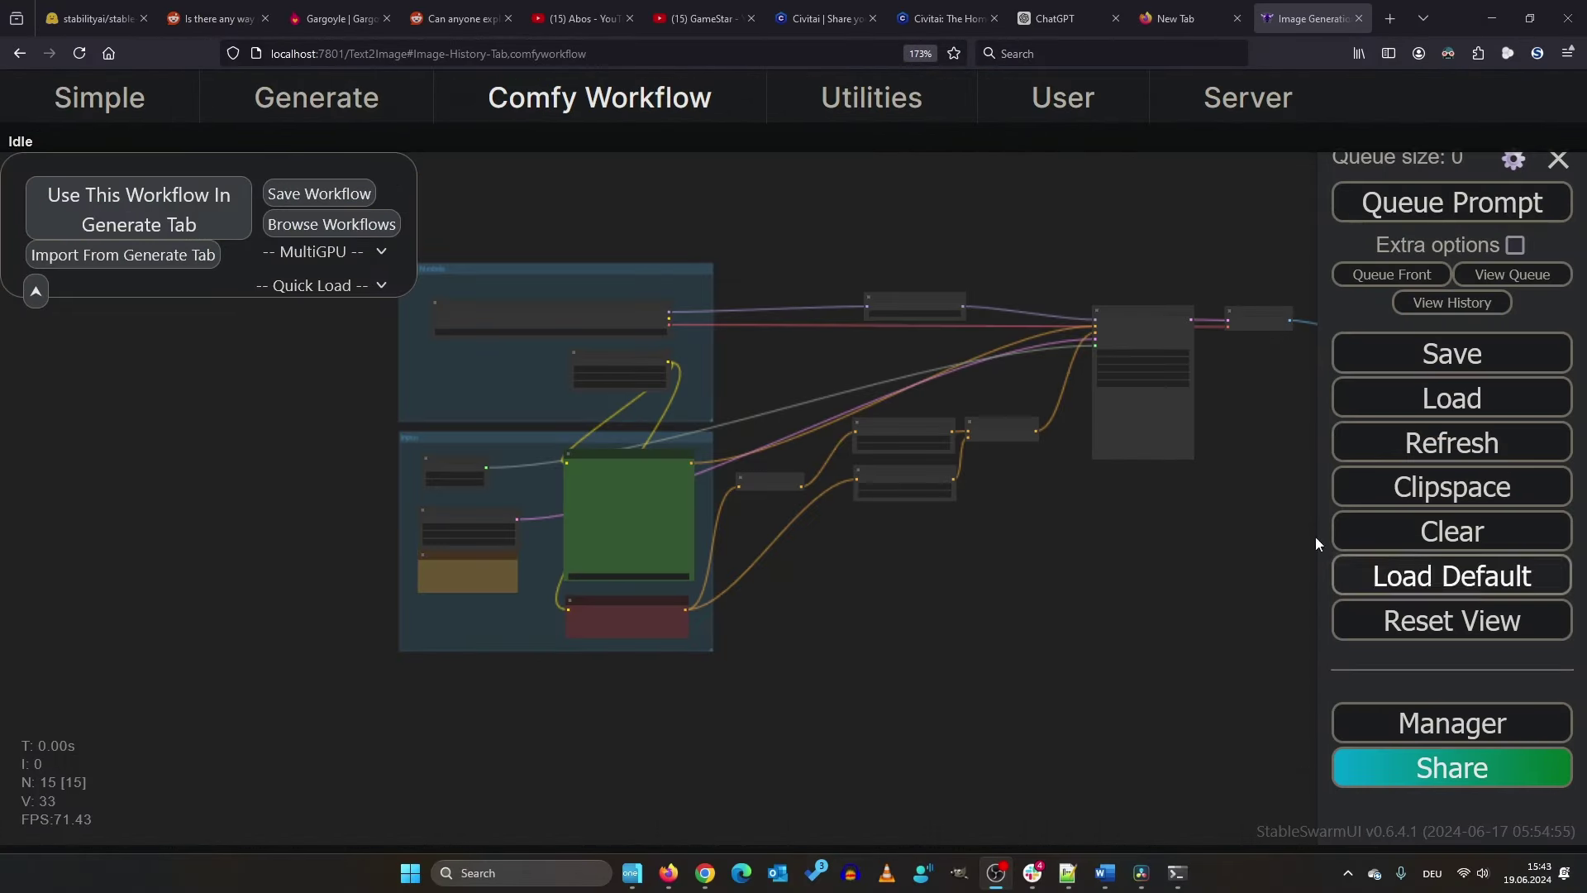
{"action": "key", "text": "ctrl+plus"}
{"action": "key", "text": "ctrl+plus"}
{"action": "scroll", "coordinate": [717, 379], "scroll_direction": "up", "scroll_amount": 5}
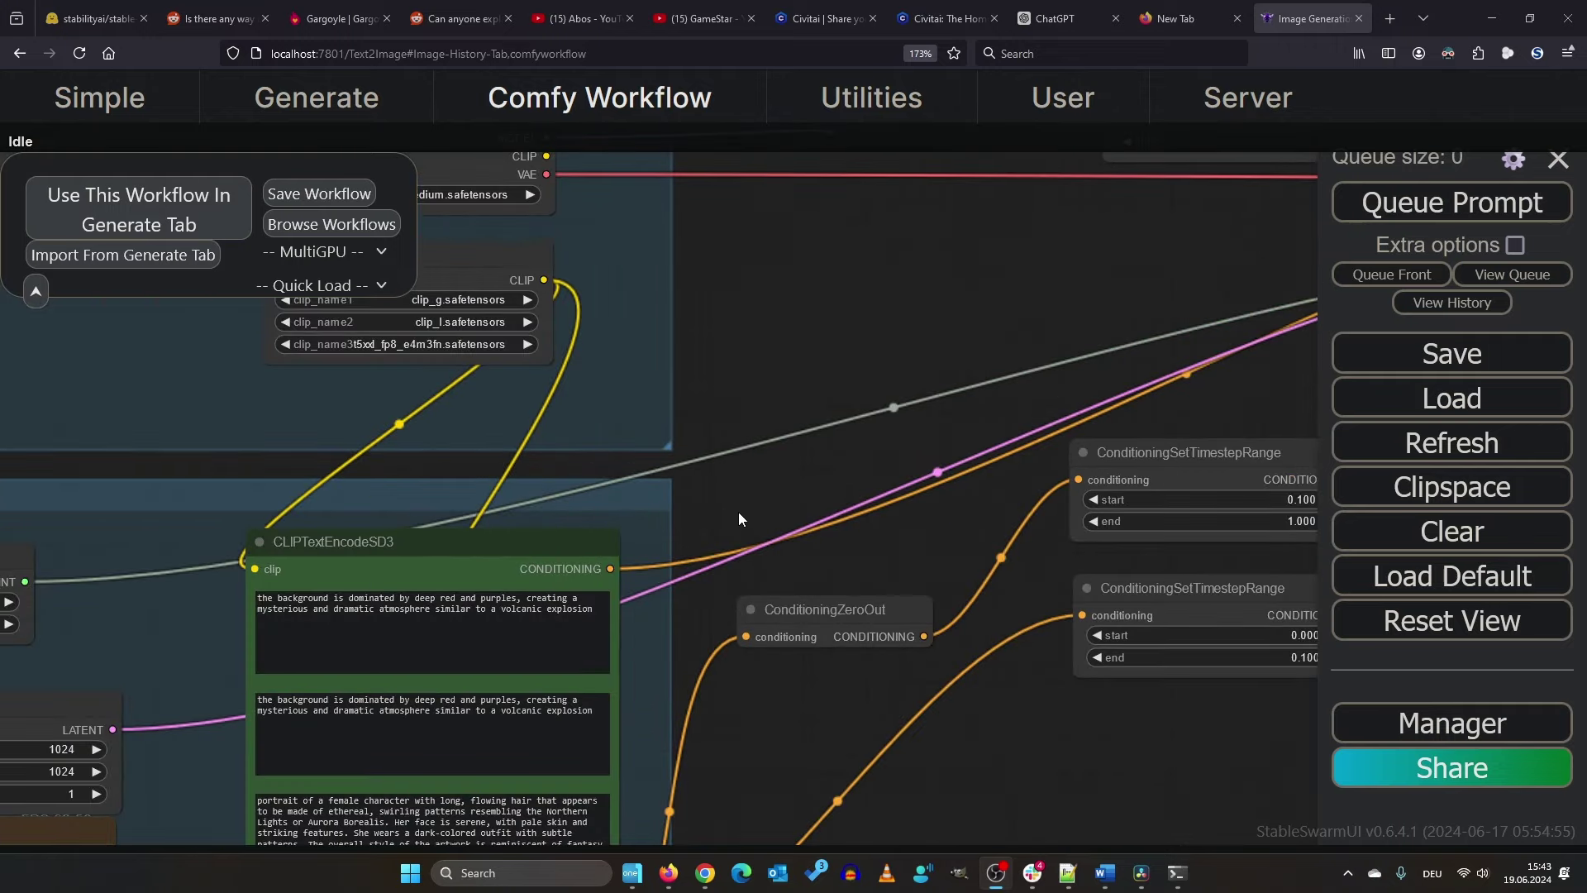
{"action": "scroll", "coordinate": [972, 429], "scroll_direction": "up", "scroll_amount": 2}
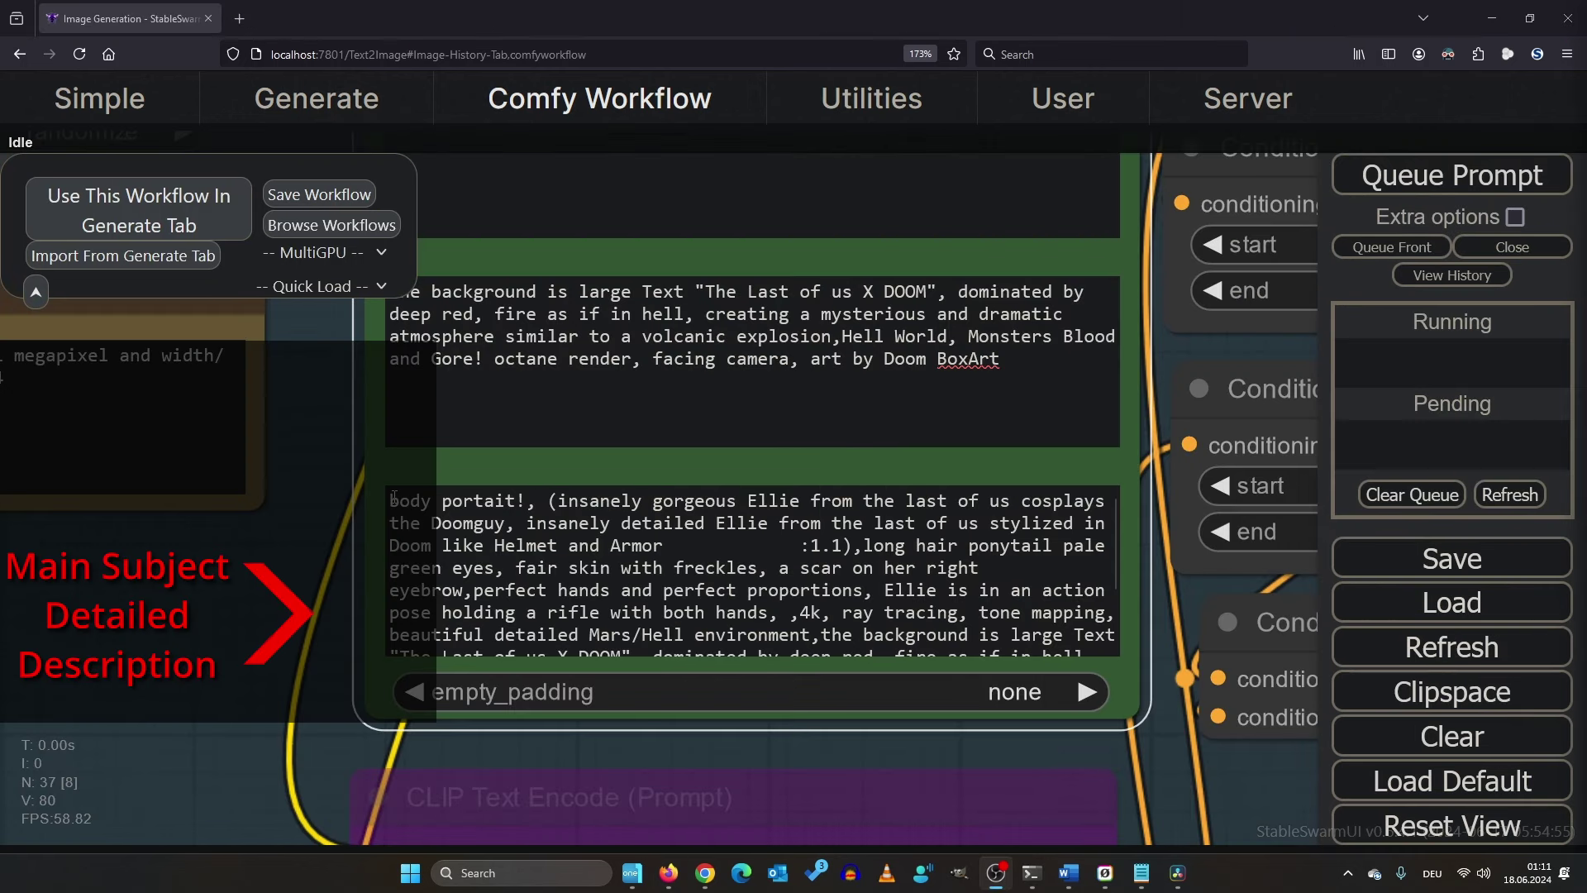
{"action": "left_click_drag", "start_coordinate": [394, 497], "coordinate": [1106, 550]}
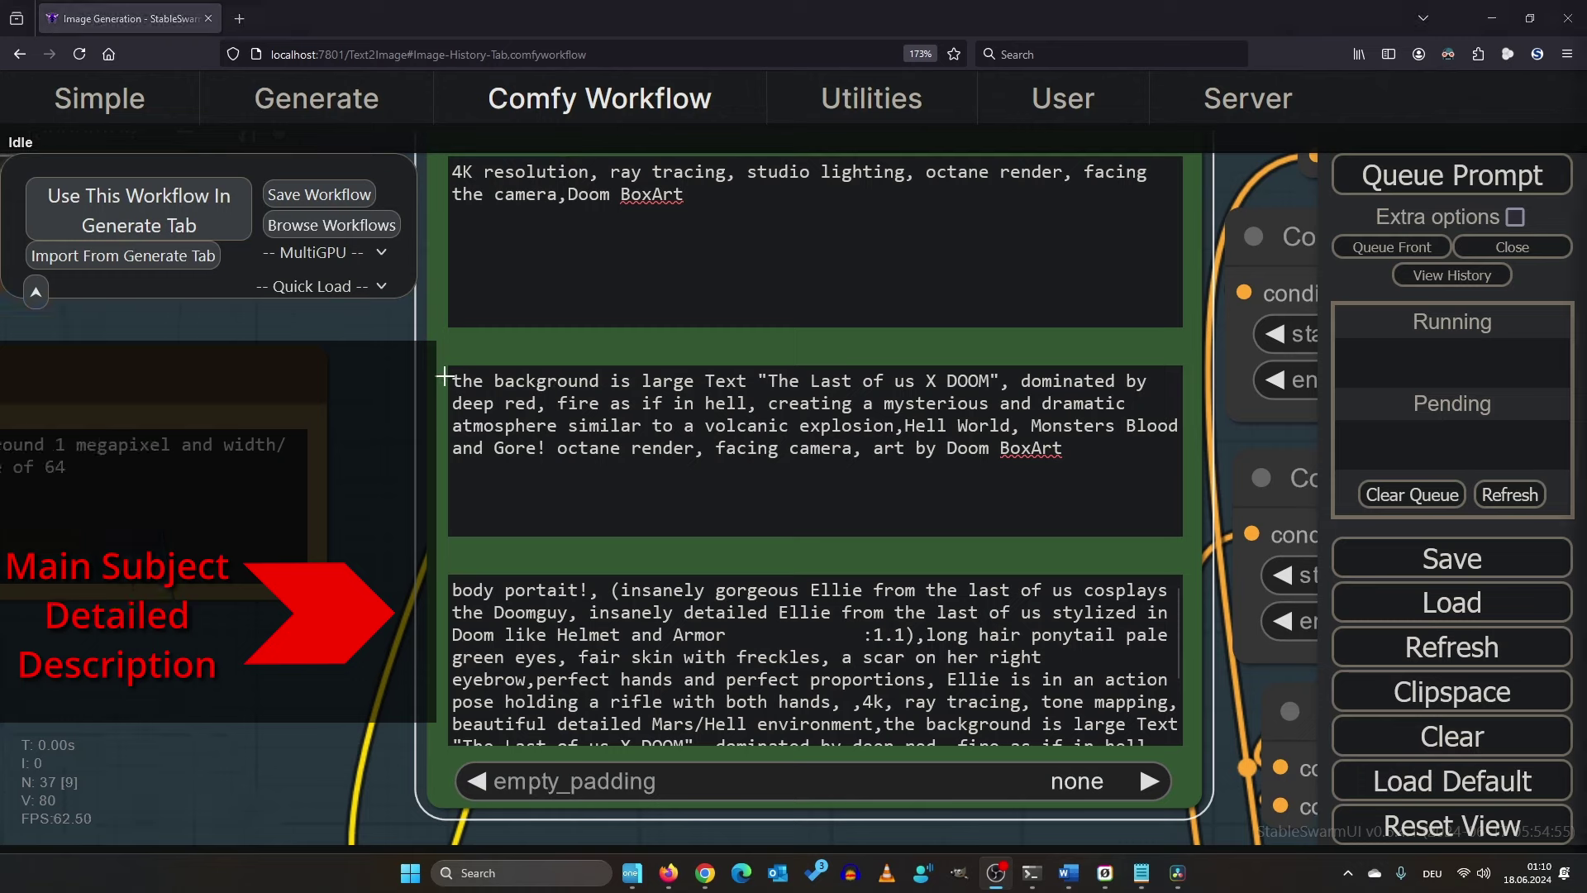
{"action": "left_click_drag", "start_coordinate": [455, 378], "coordinate": [581, 403]}
{"action": "left_click_drag", "start_coordinate": [778, 397], "coordinate": [927, 399]}
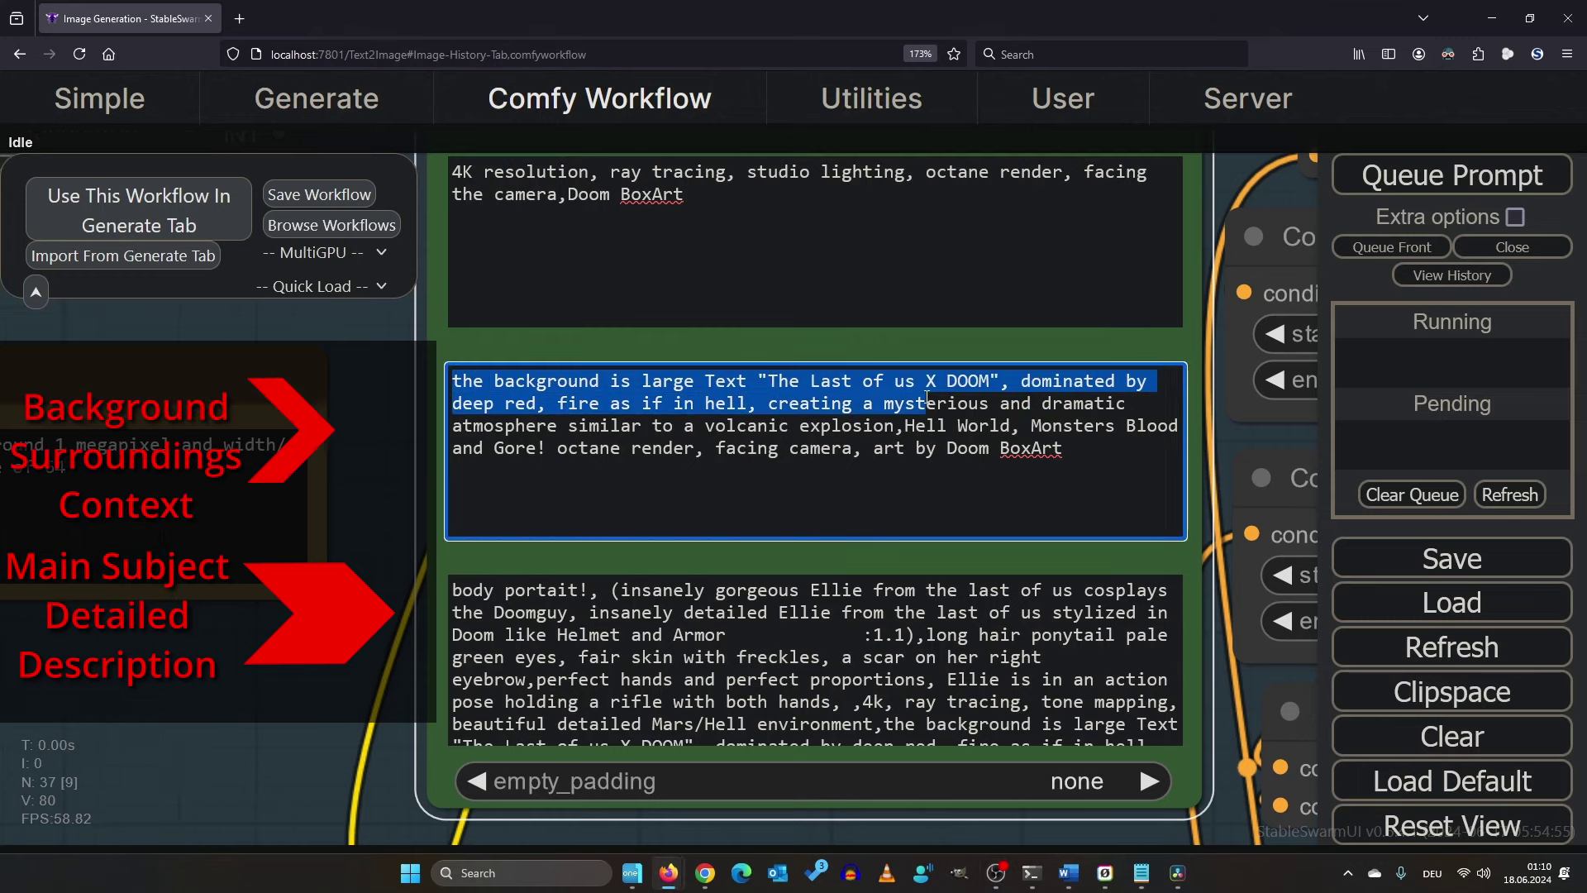
{"action": "left_click", "coordinate": [839, 408]}
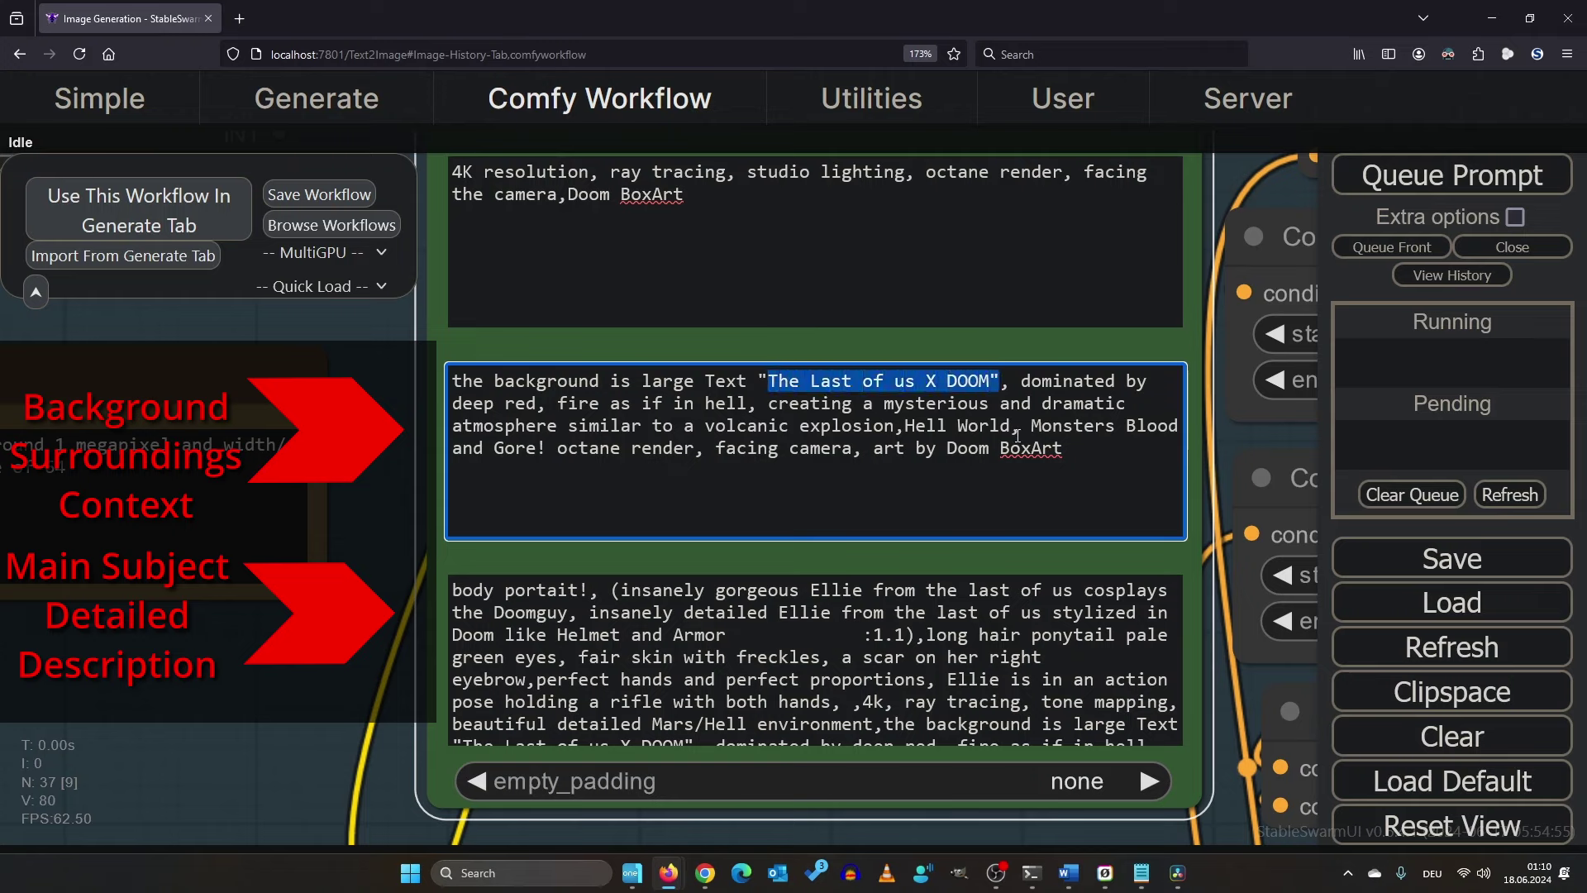
{"action": "left_click", "coordinate": [1017, 434]}
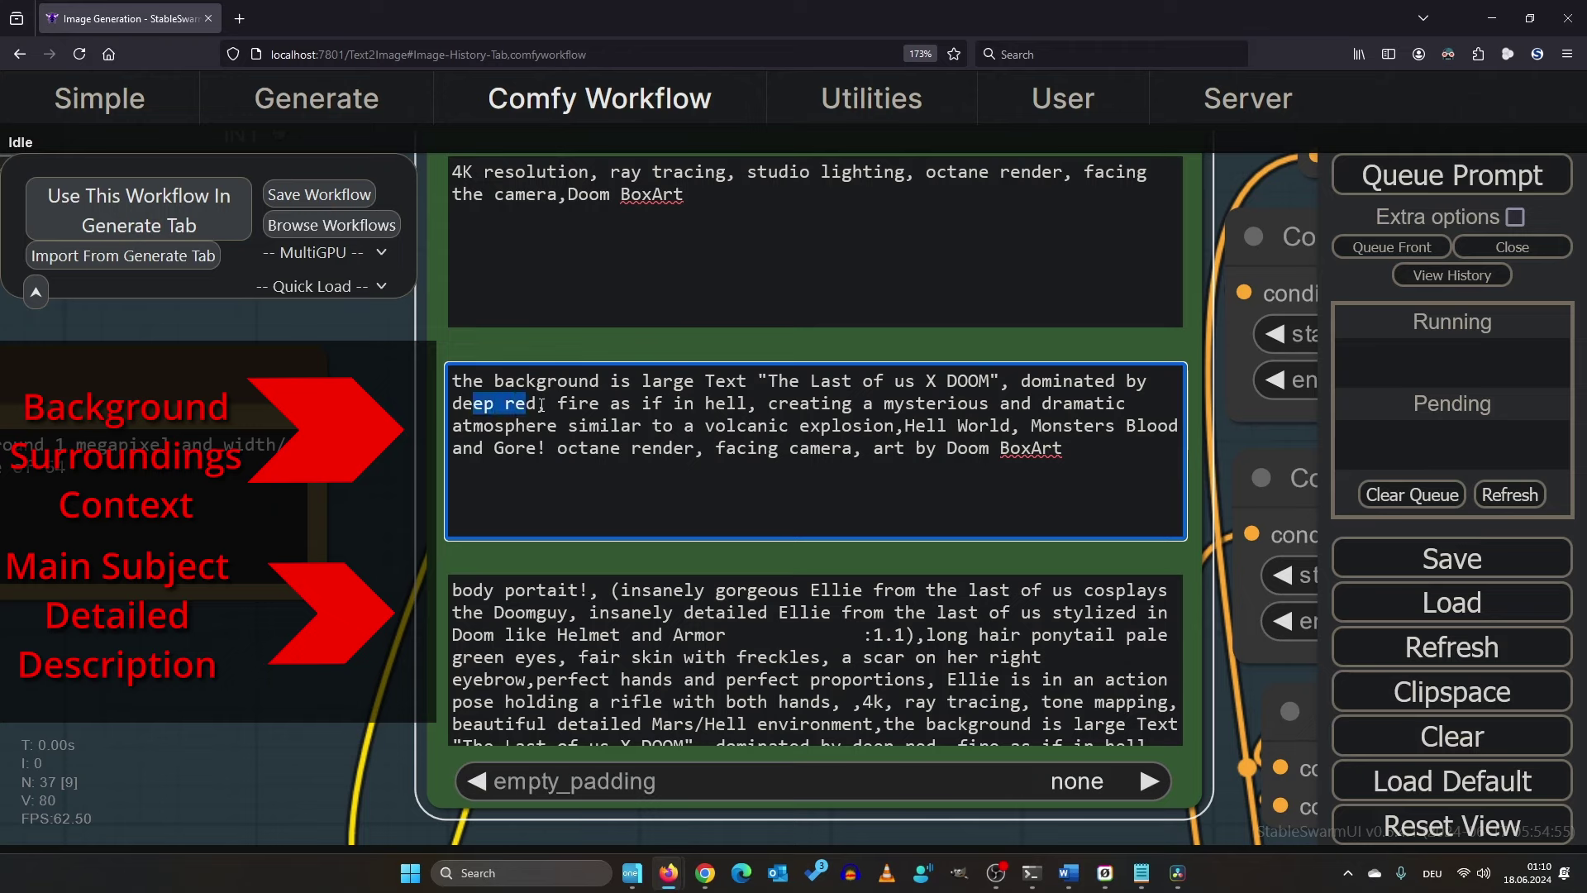
{"action": "left_click_drag", "start_coordinate": [541, 405], "coordinate": [756, 405]}
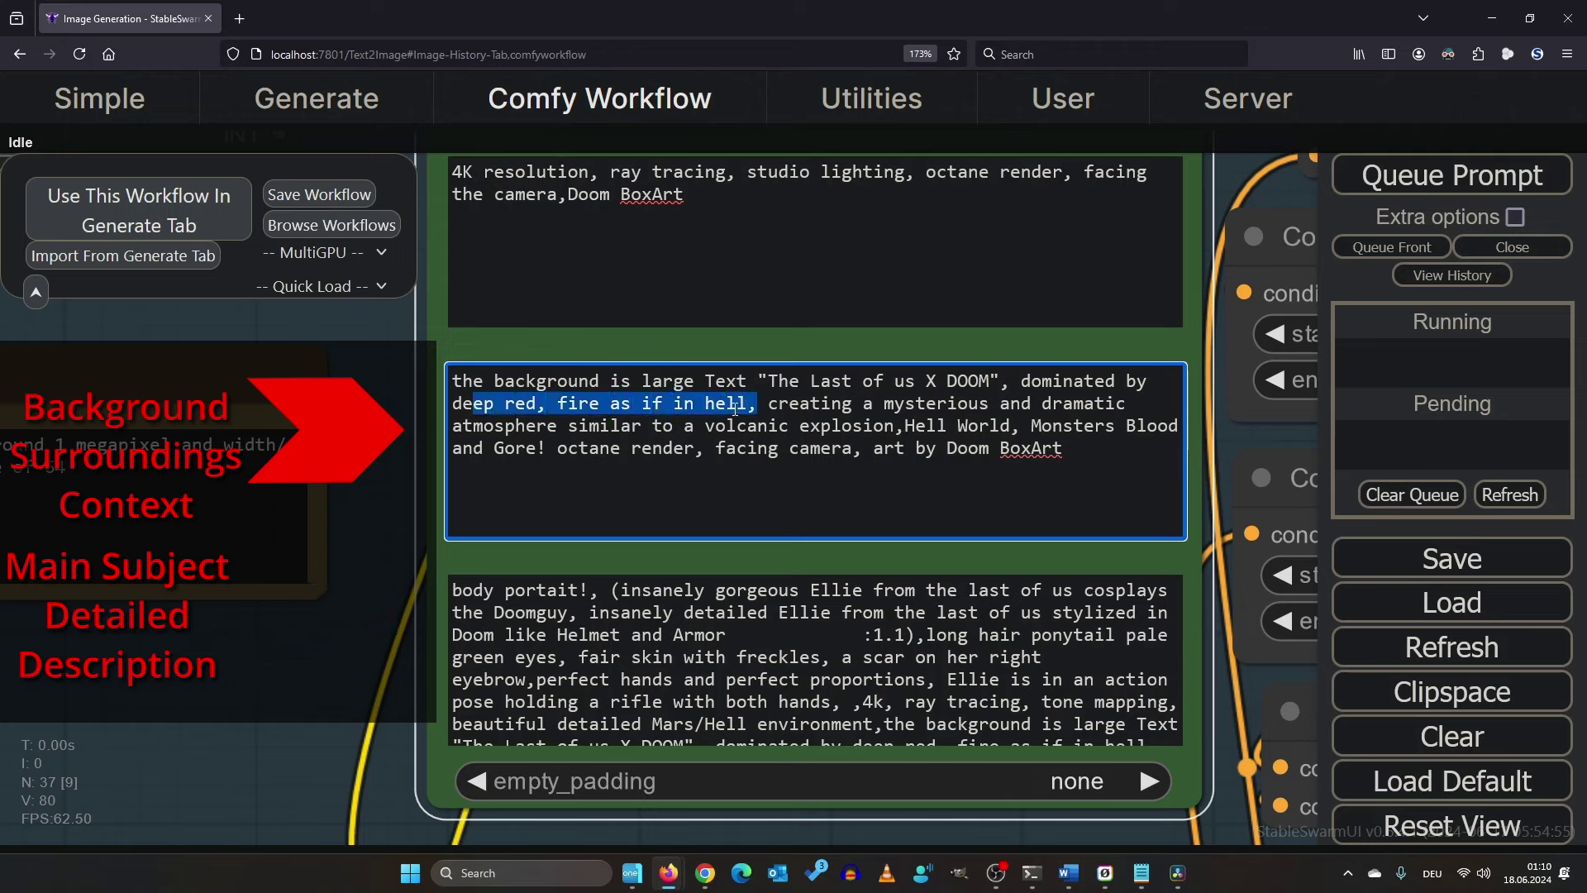
{"action": "left_click", "coordinate": [739, 406]}
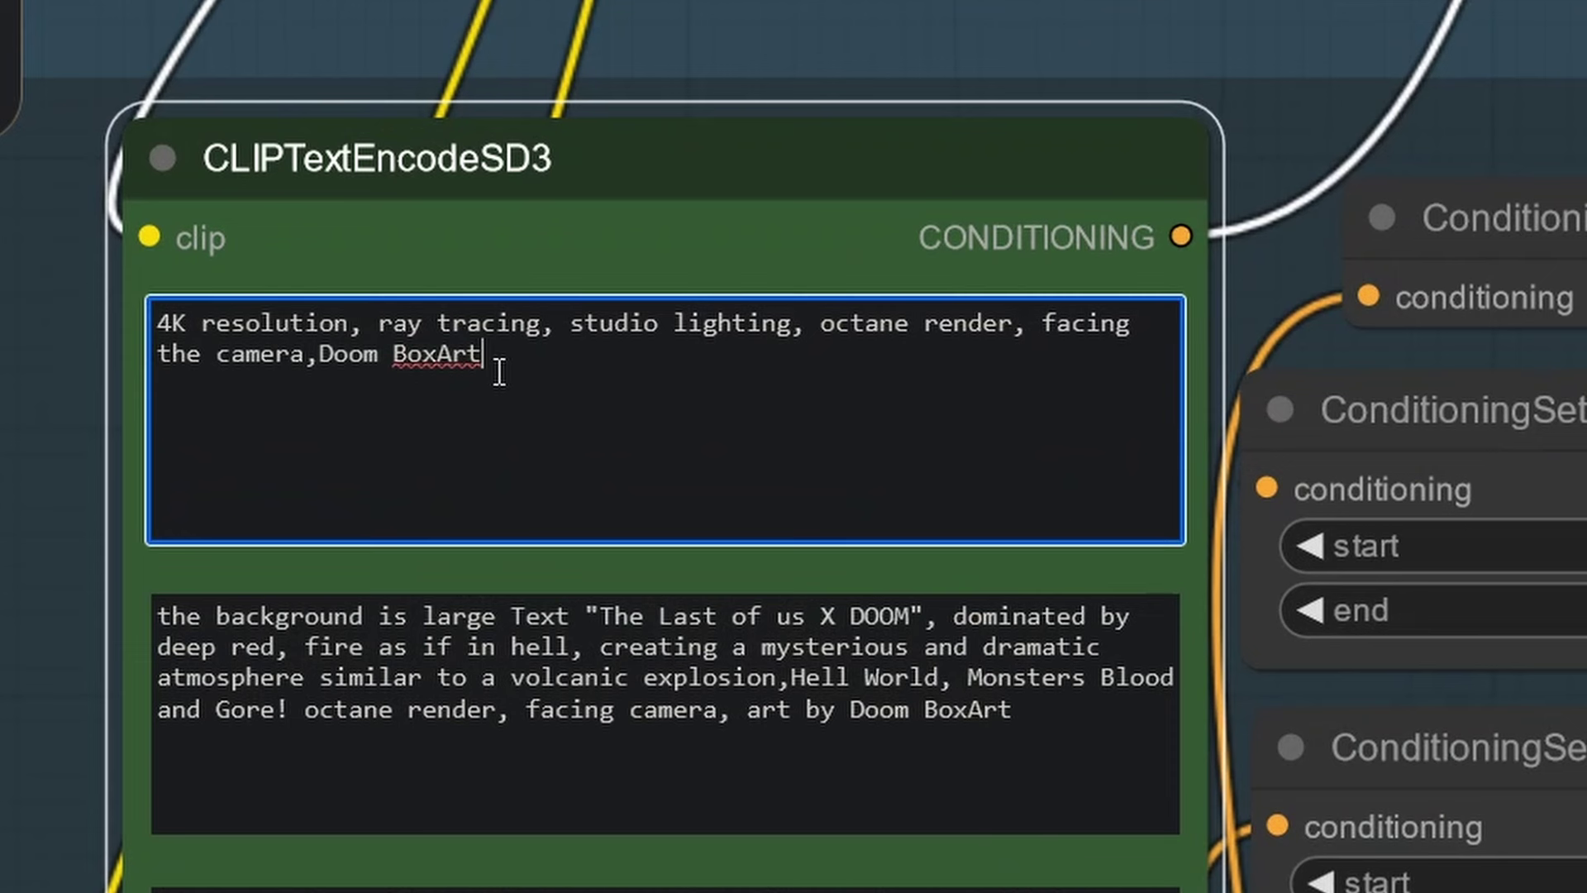
{"action": "left_click_drag", "start_coordinate": [699, 202], "coordinate": [431, 134]}
{"action": "left_click", "coordinate": [107, 502]}
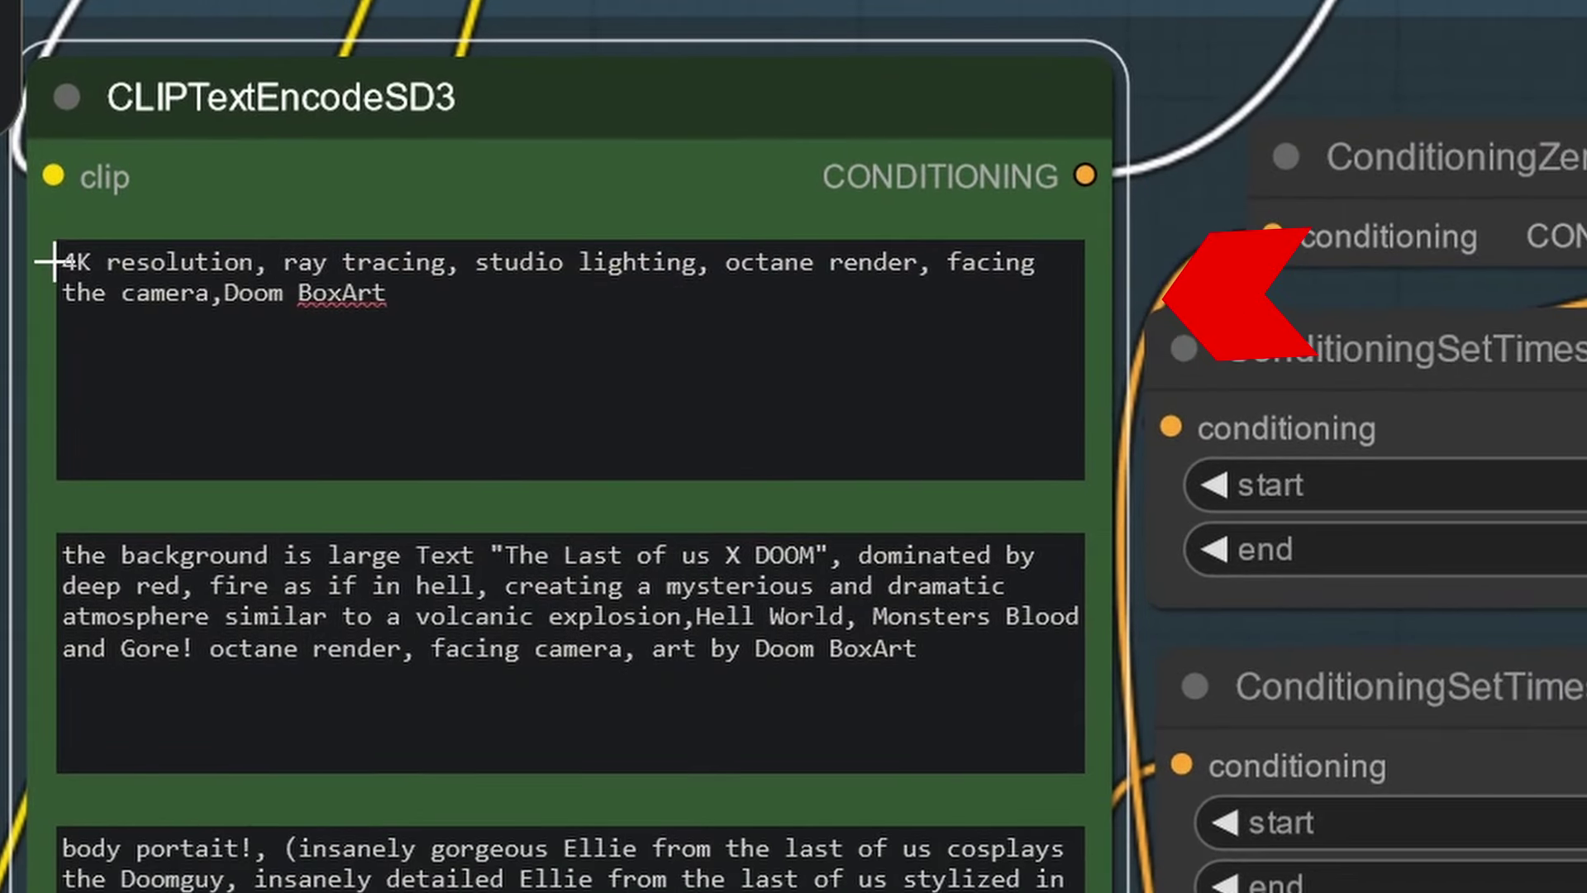
{"action": "left_click_drag", "start_coordinate": [283, 255], "coordinate": [469, 310]}
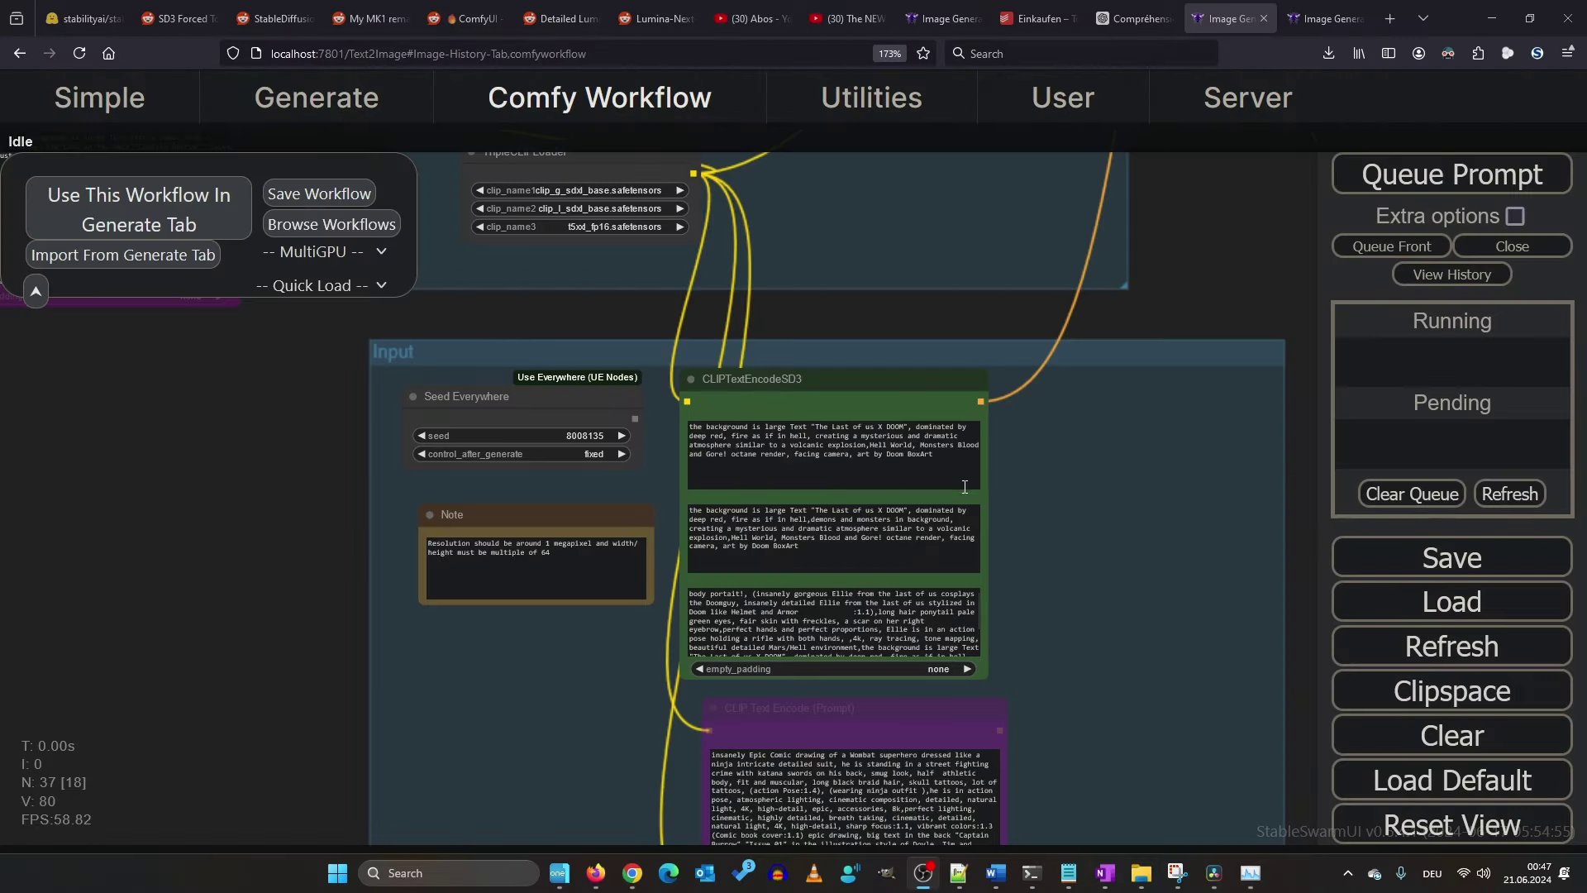
Zoom into the CLIPTextEncodeSD3 prompt boxes and queue the three-part SD3 prompt for generation.
{"action": "scroll", "coordinate": [1041, 563], "scroll_direction": "up", "scroll_amount": 6}
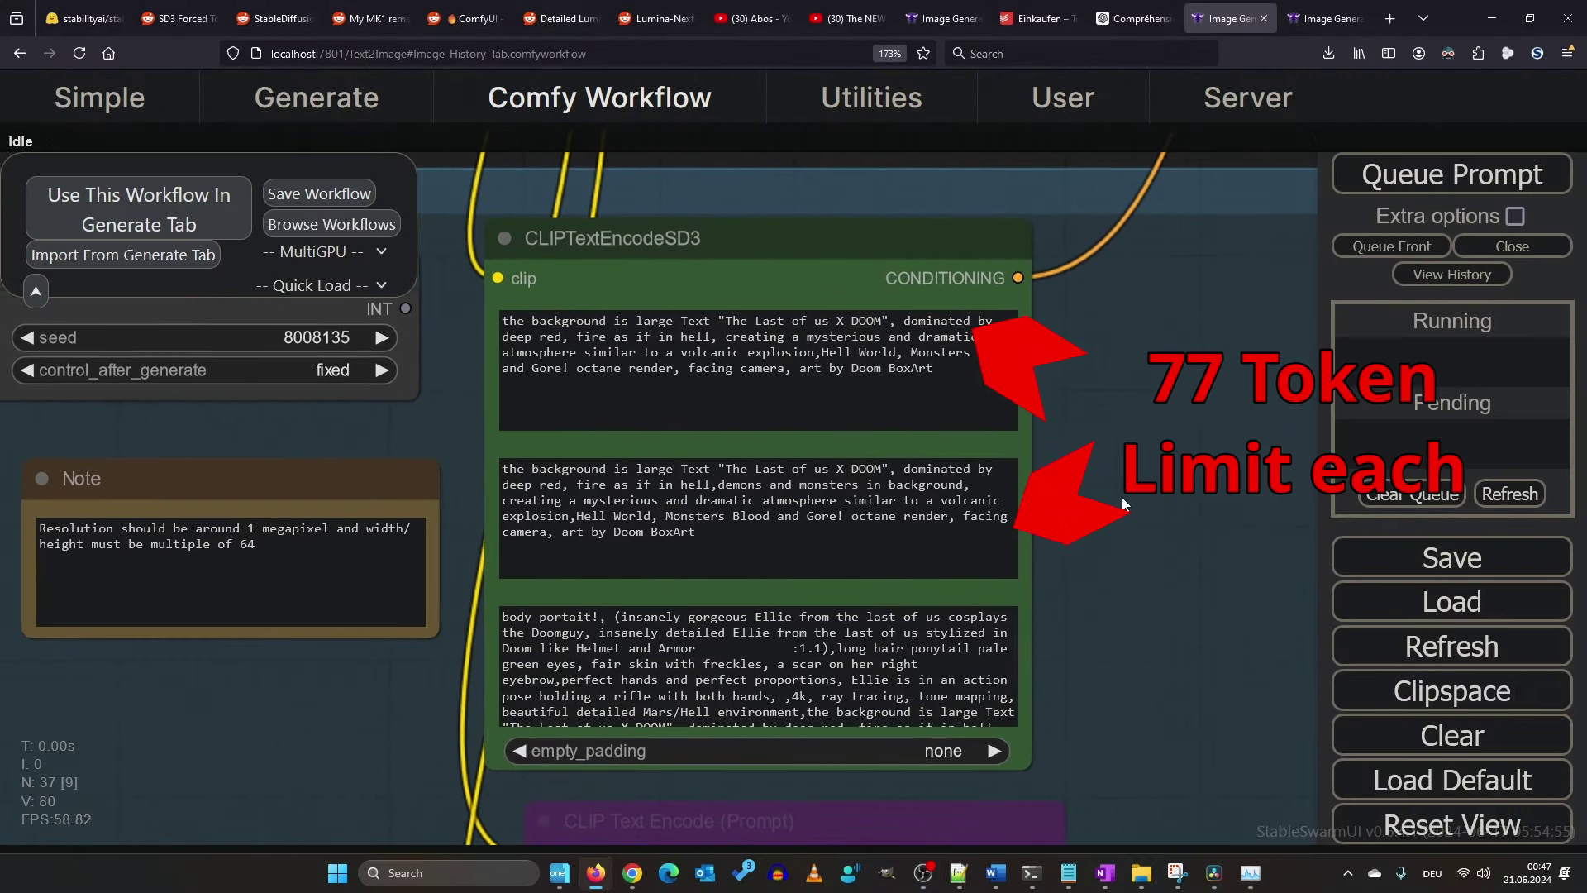
{"action": "scroll", "coordinate": [1123, 498], "scroll_direction": "up", "scroll_amount": 2}
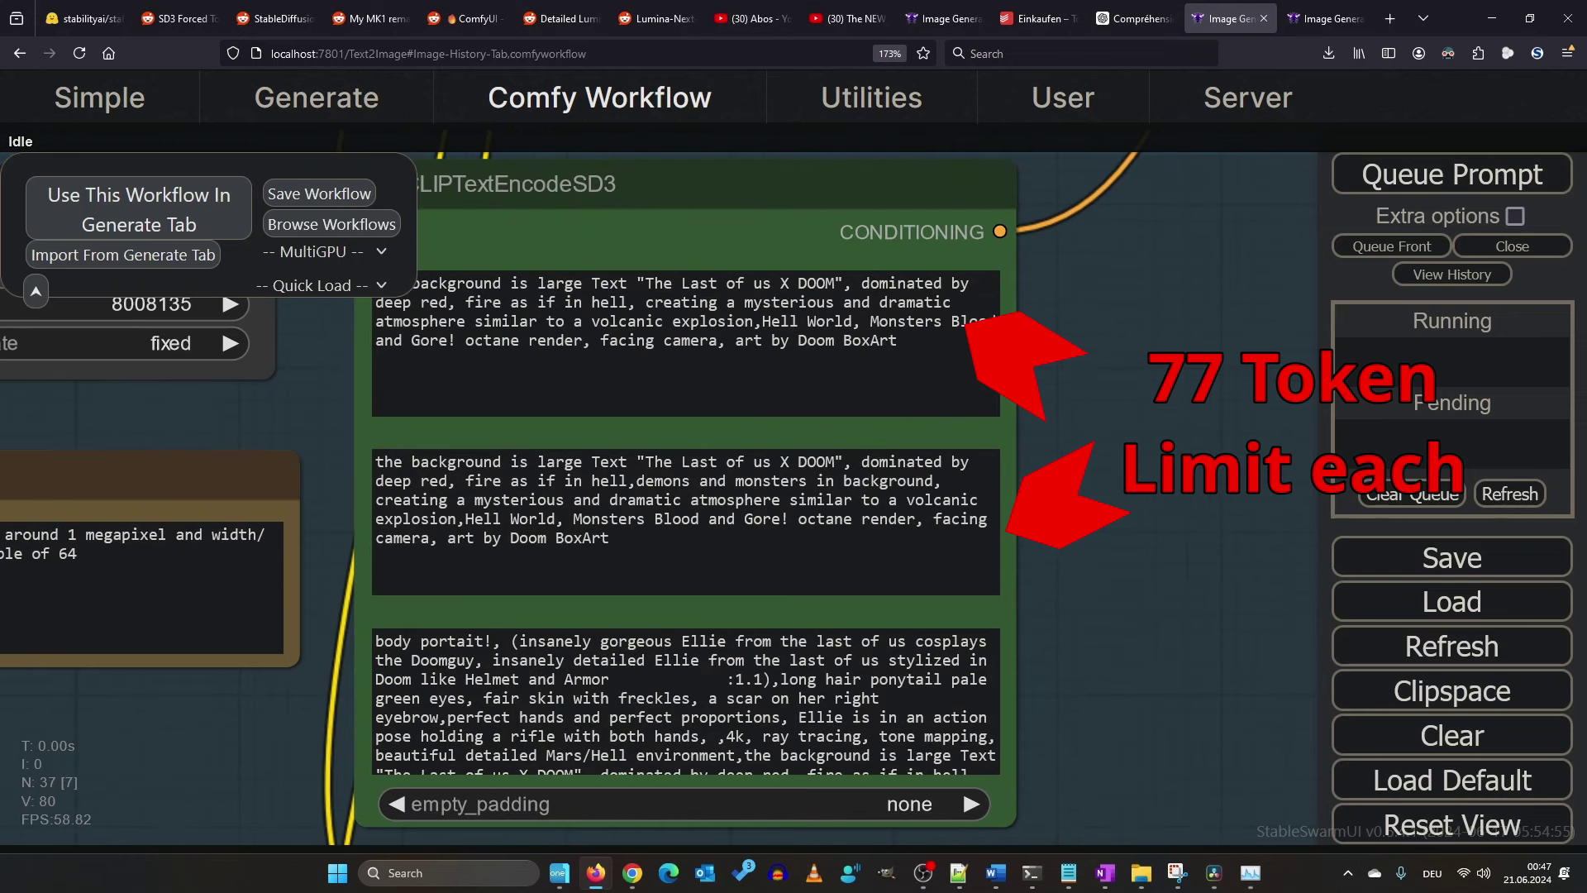
{"action": "left_click_drag", "start_coordinate": [1084, 504], "coordinate": [1180, 494]}
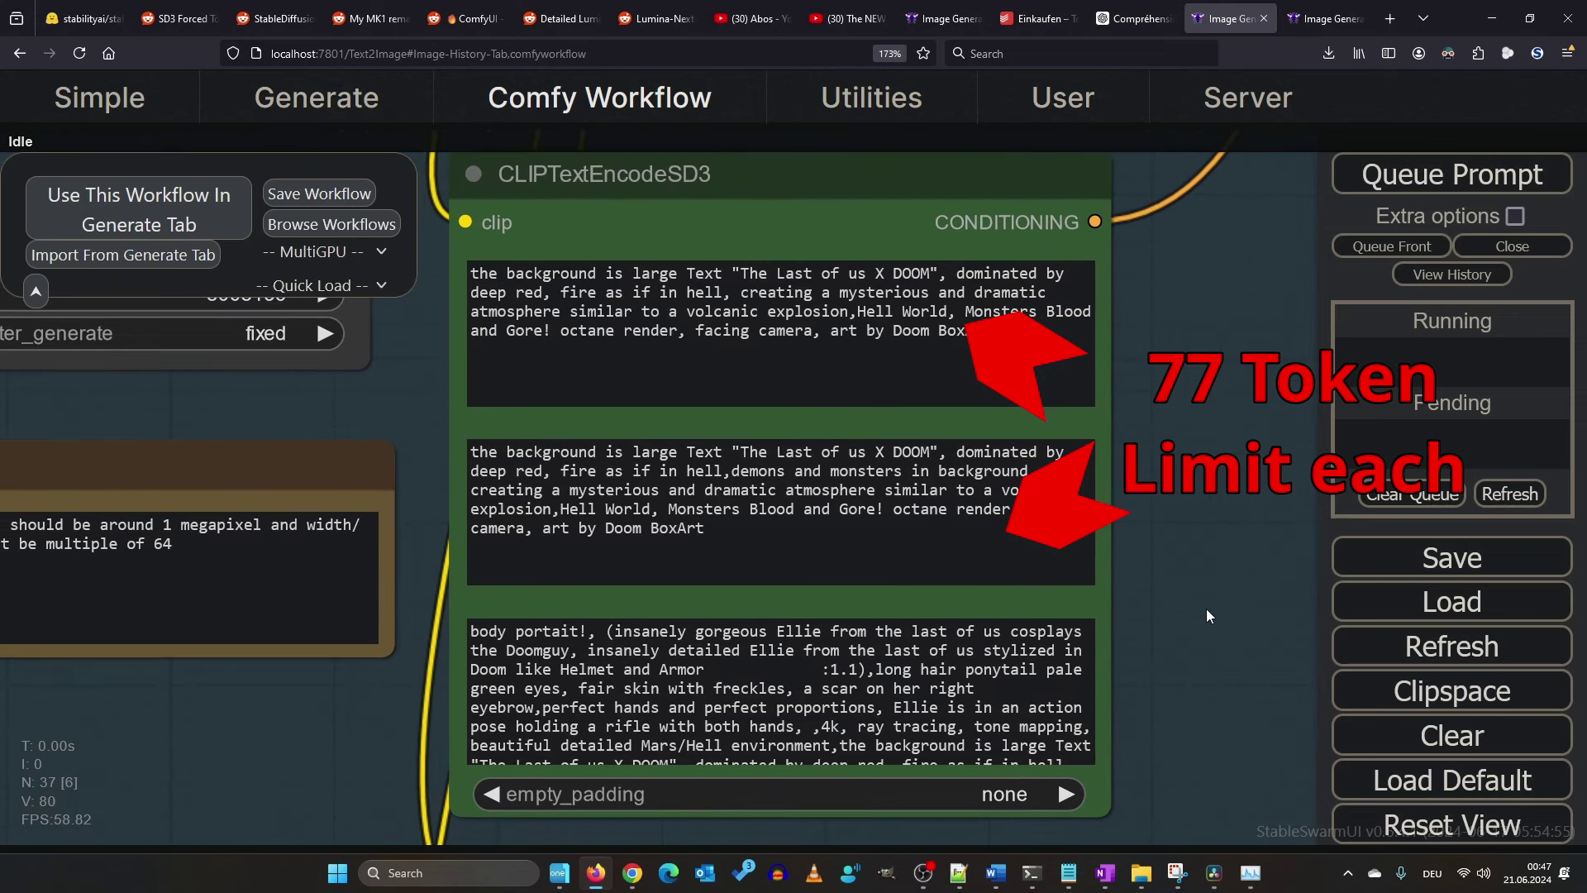
{"action": "mouse_move", "coordinate": [780, 612]}
{"action": "left_mouse_down"}
{"action": "mouse_move", "coordinate": [1116, 635]}
{"action": "mouse_move", "coordinate": [986, 612]}
{"action": "left_mouse_up"}
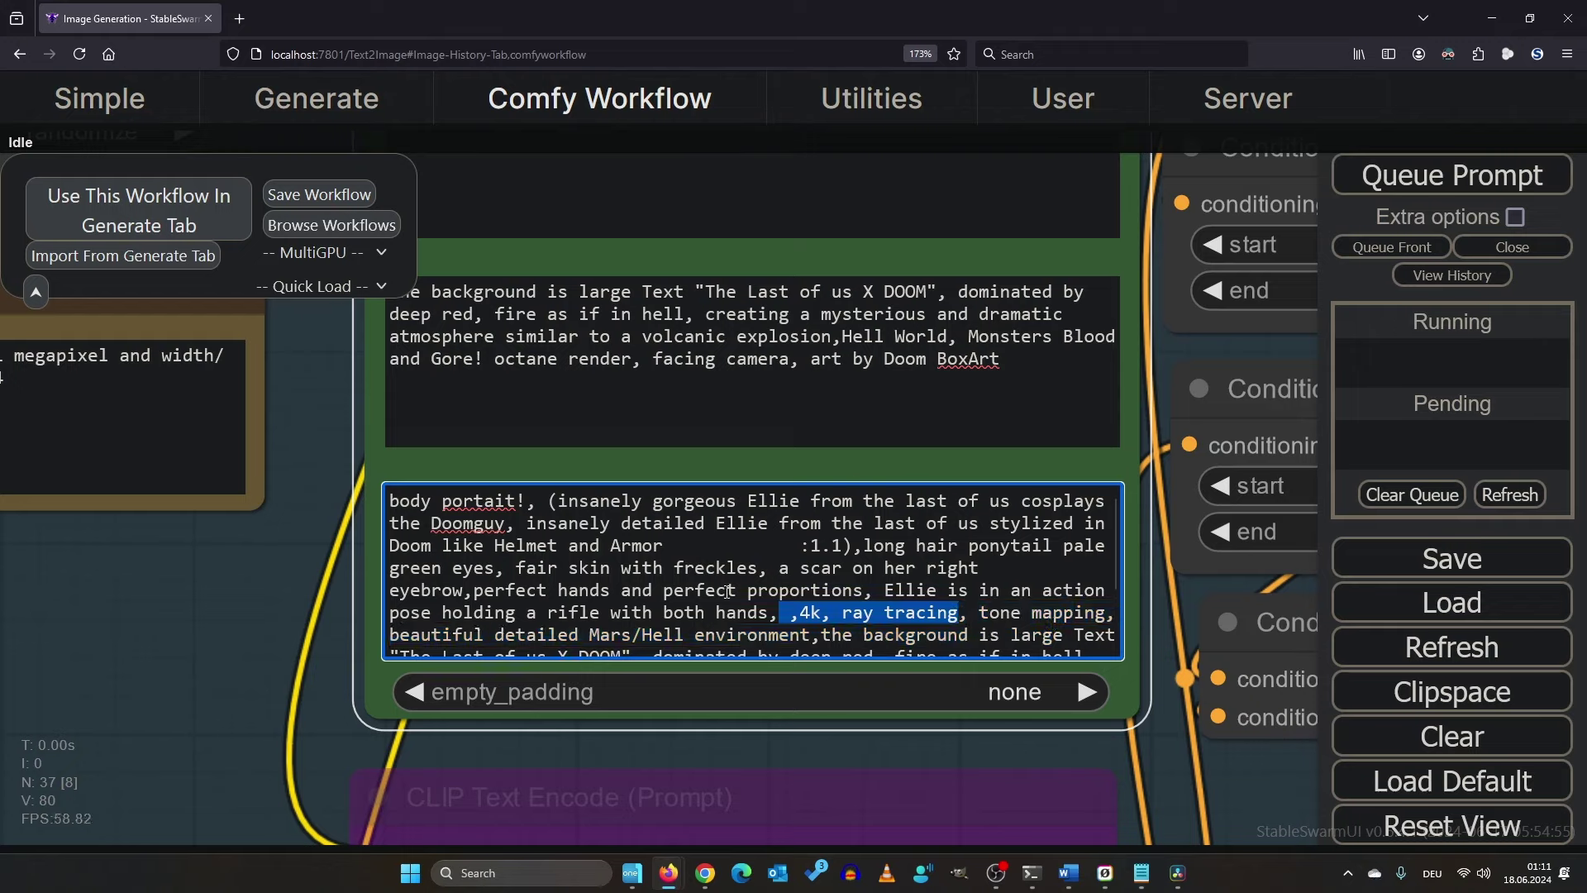
{"action": "left_click", "coordinate": [1058, 335]}
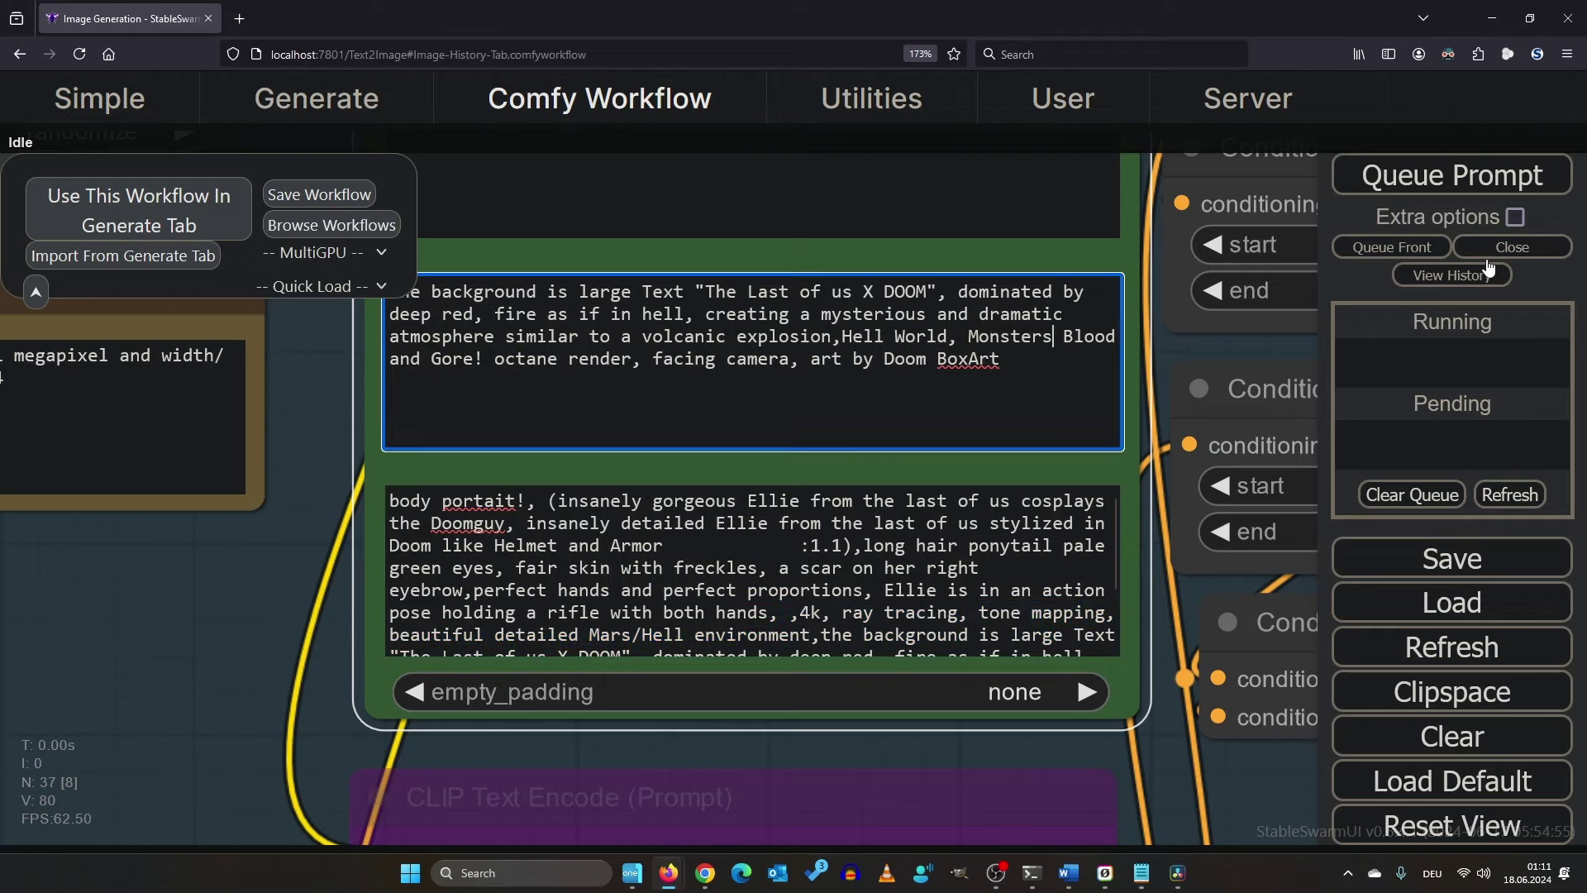
{"action": "left_click", "coordinate": [1464, 188]}
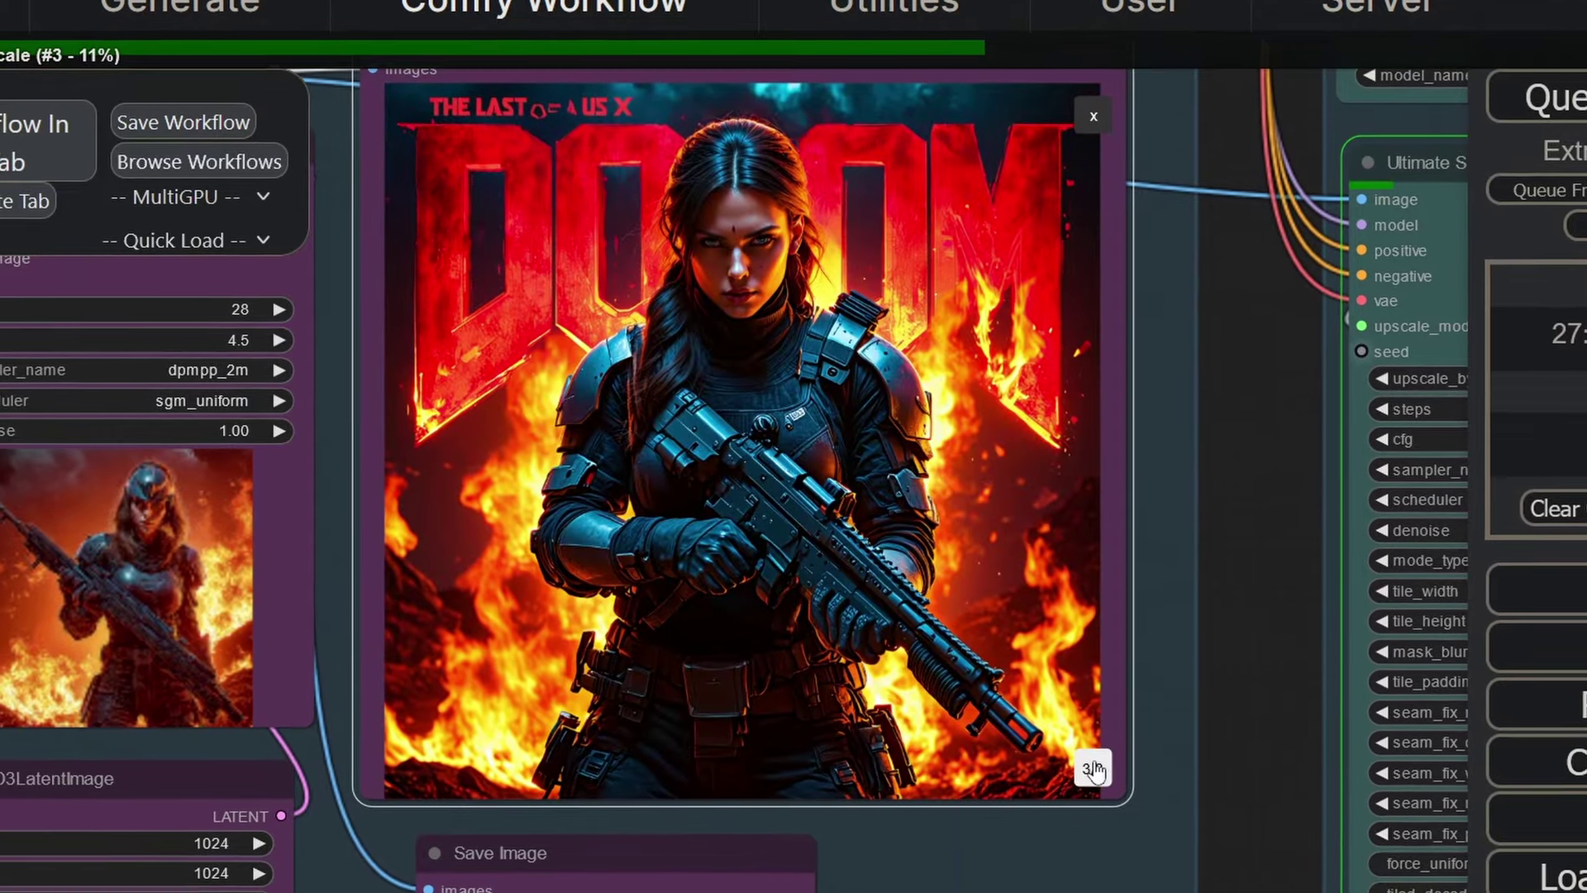
Cycle the Preview Image counter through the generated batch to image 7 of 8.
{"action": "left_click", "coordinate": [1091, 767]}
{"action": "left_click", "coordinate": [1114, 795]}
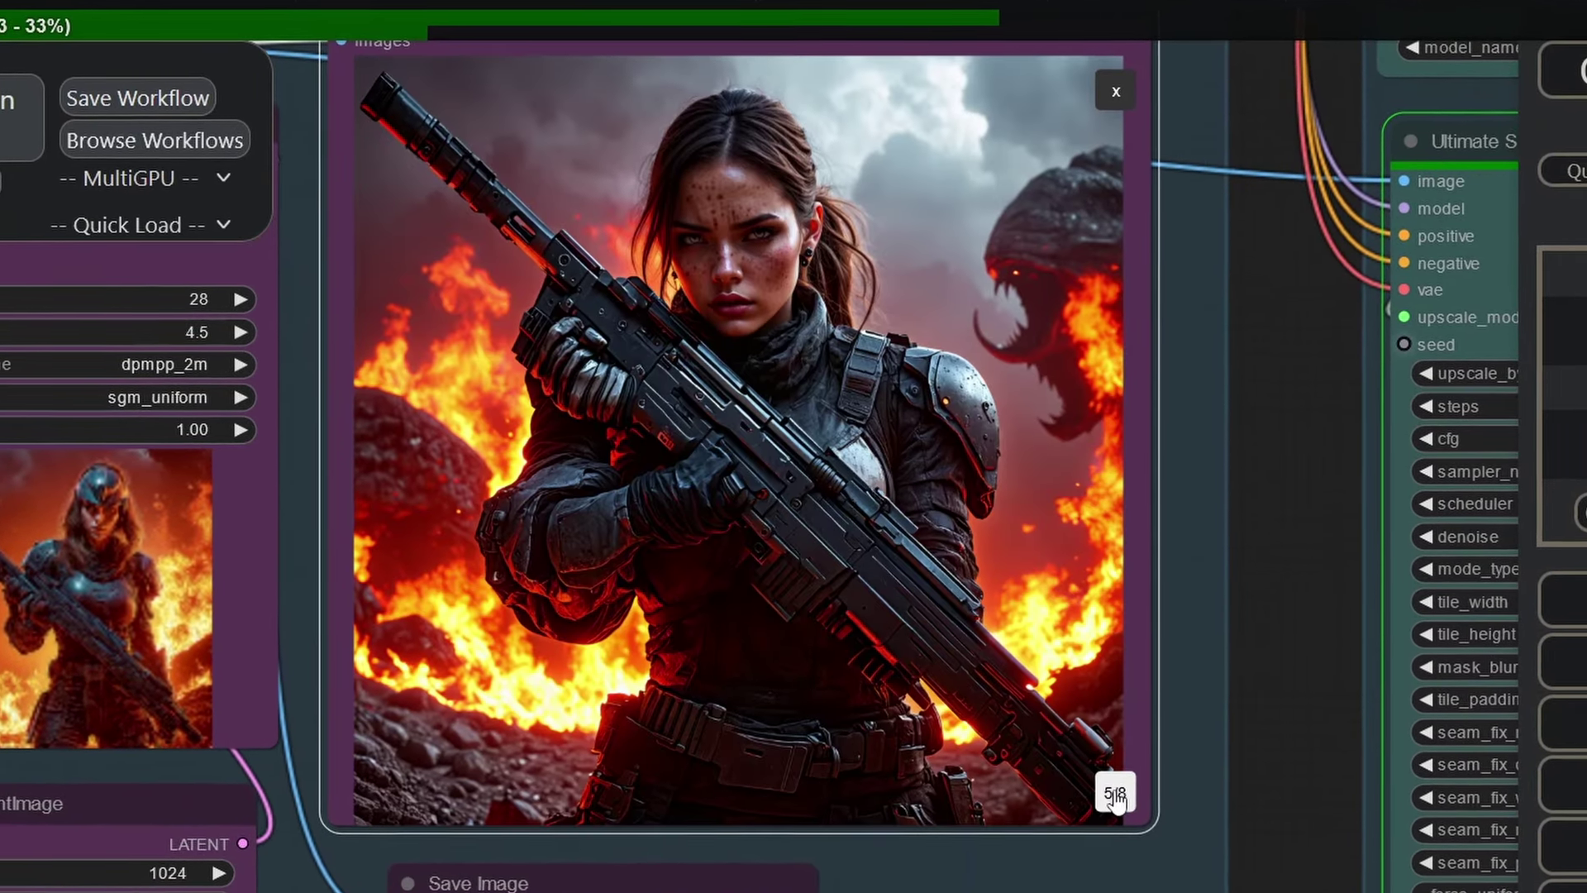
{"action": "left_click", "coordinate": [1115, 795]}
{"action": "left_click", "coordinate": [1115, 795]}
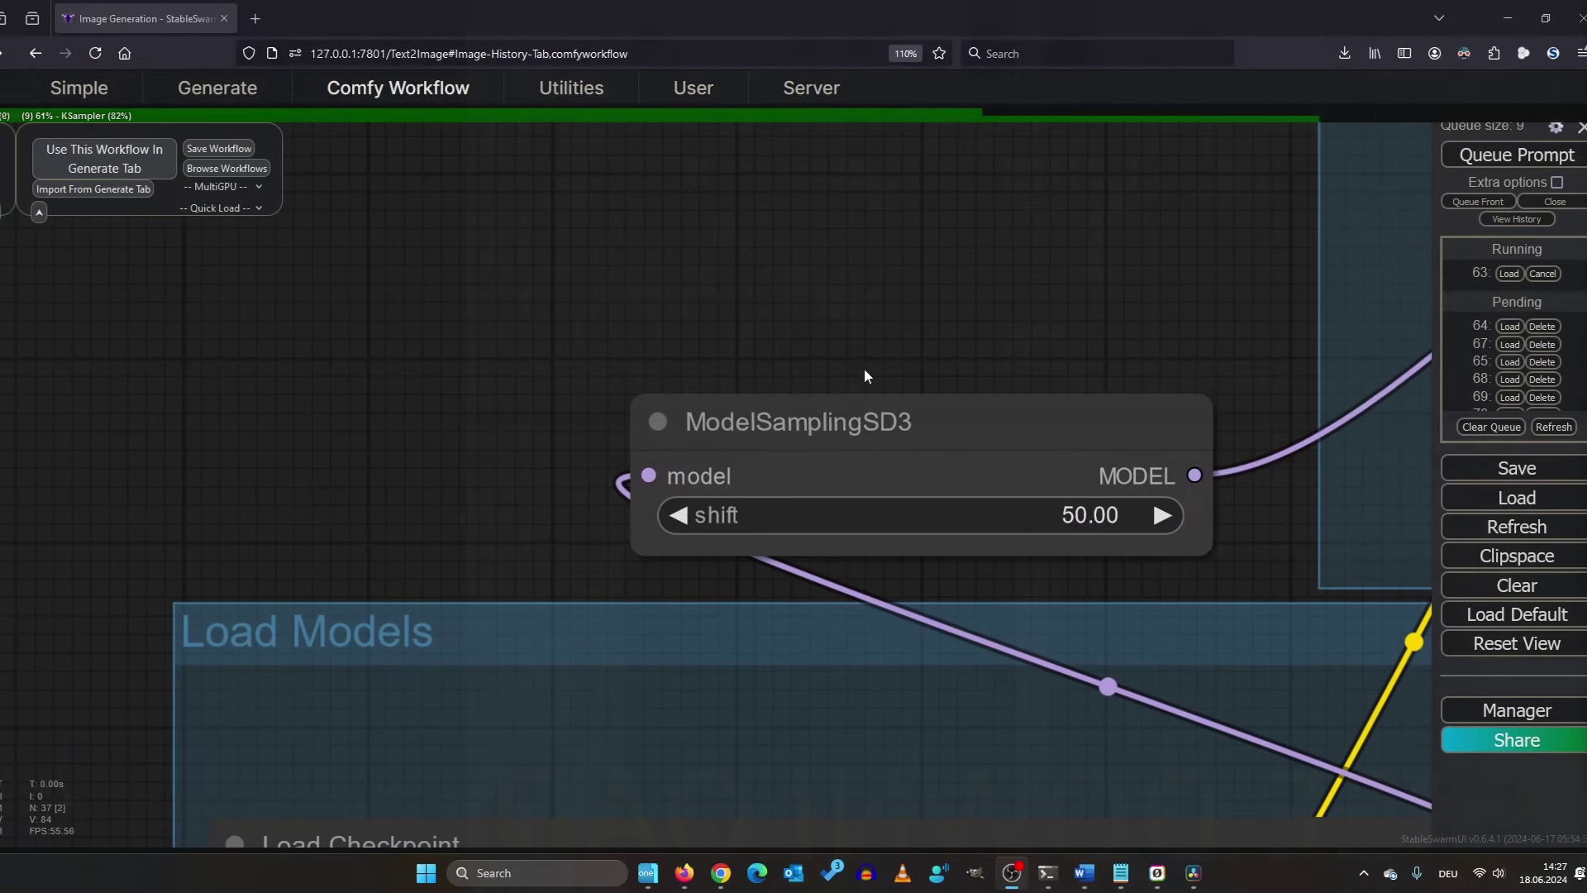
Drag the Load Checkpoint node higher inside the Load Models group.
{"action": "scroll", "coordinate": [1016, 603], "scroll_direction": "up", "scroll_amount": 3}
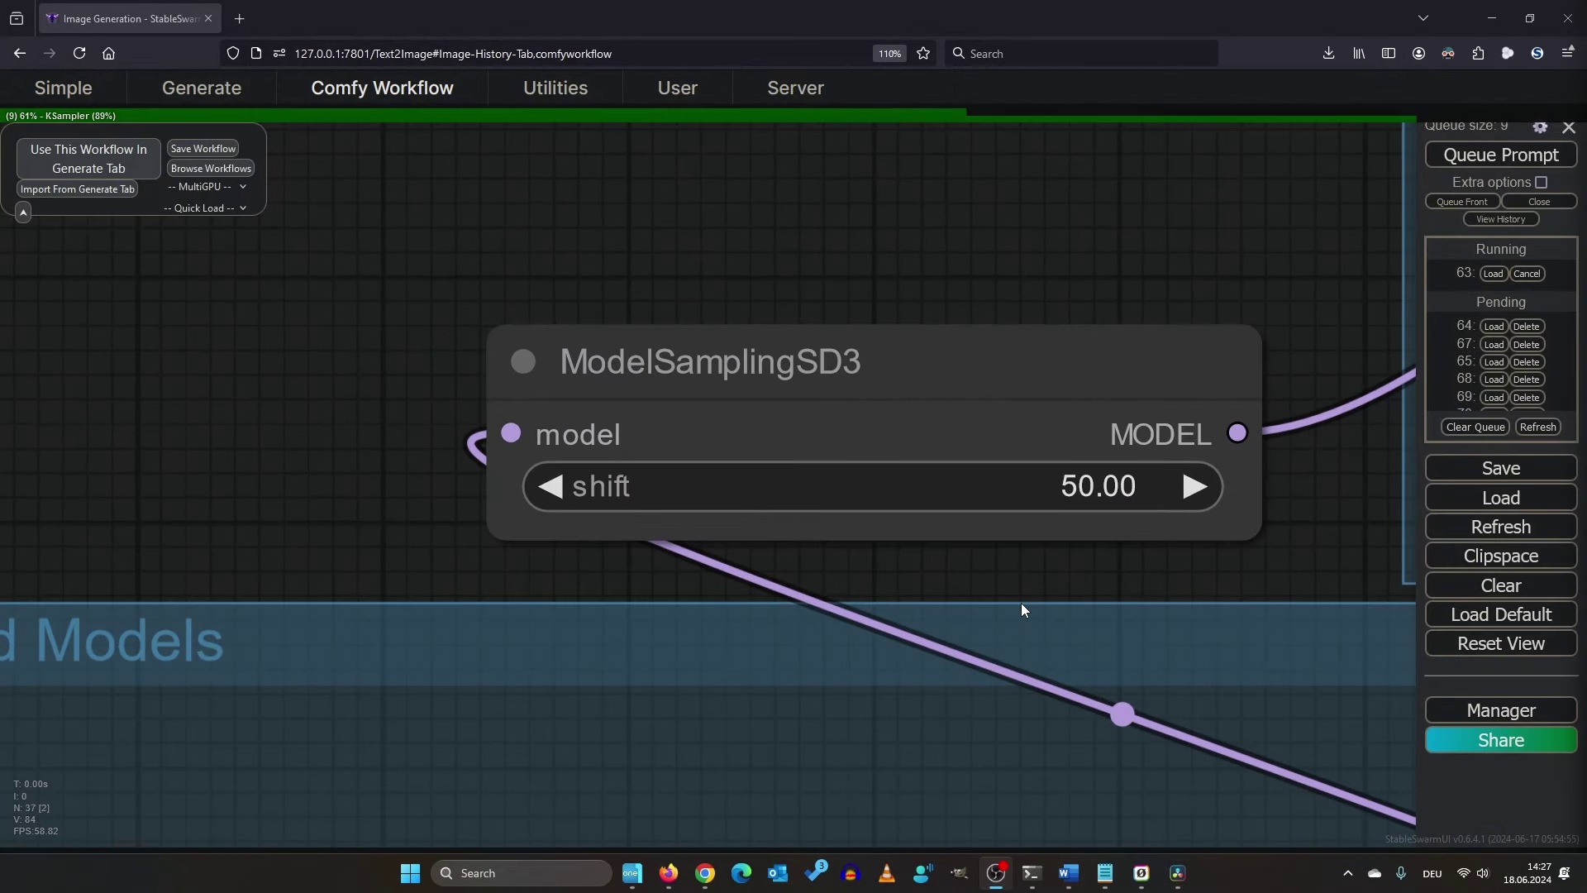
{"action": "scroll", "coordinate": [1066, 616], "scroll_direction": "down", "scroll_amount": 2}
{"action": "left_click_drag", "start_coordinate": [1222, 641], "coordinate": [948, 411]}
{"action": "scroll", "coordinate": [948, 411], "scroll_direction": "down", "scroll_amount": 2}
{"action": "left_click_drag", "start_coordinate": [844, 641], "coordinate": [931, 529]}
Pan the canvas over to the Output group containing the sampler.
{"action": "left_click_drag", "start_coordinate": [655, 389], "coordinate": [623, 461]}
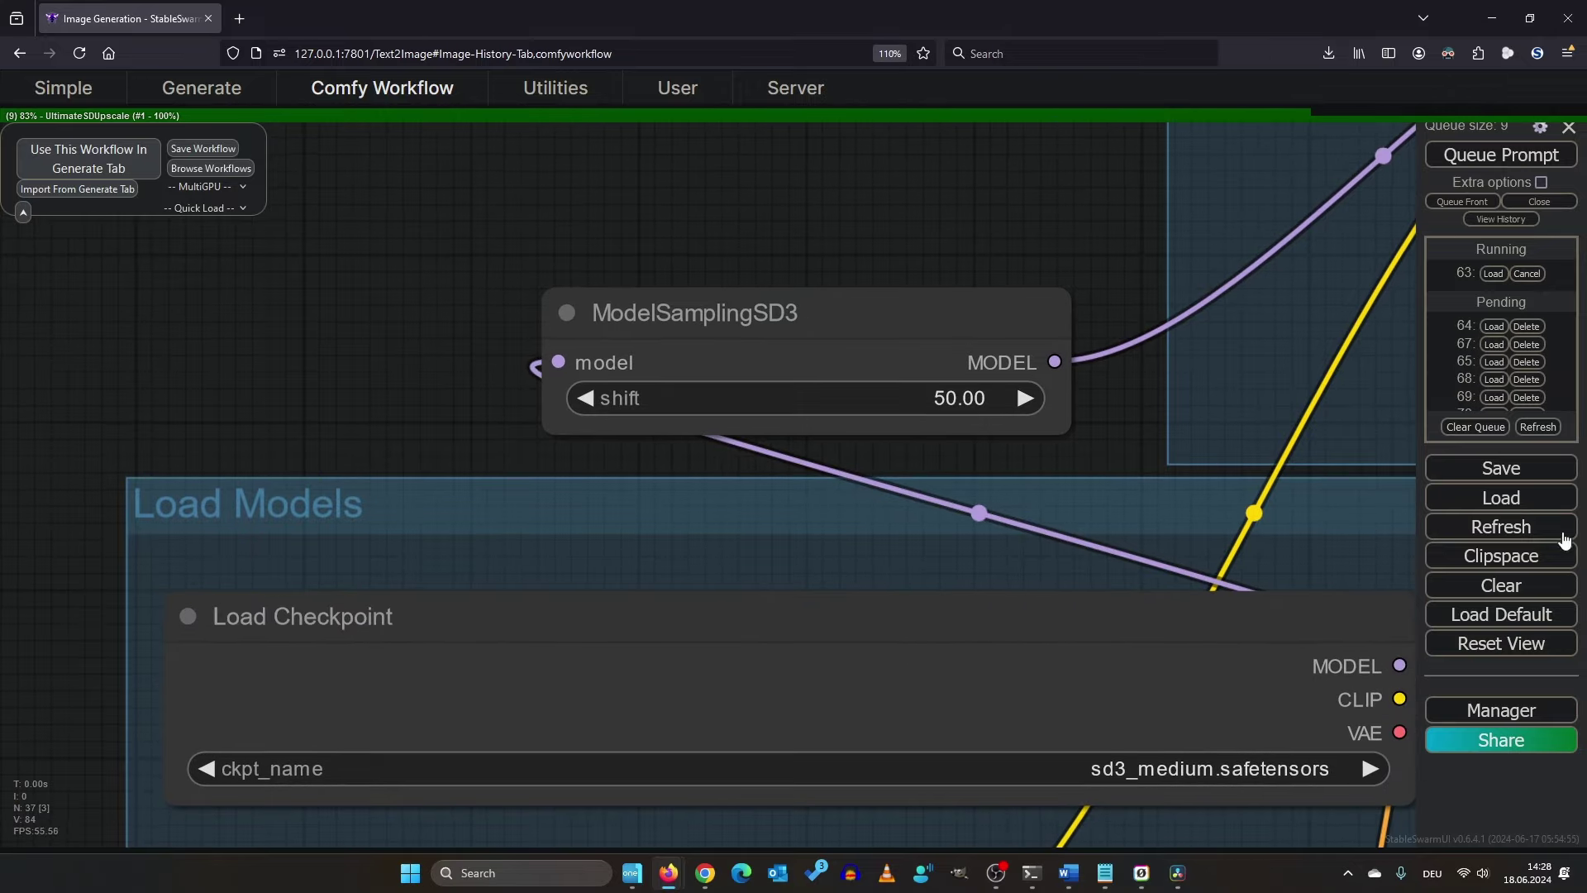
{"action": "left_click_drag", "start_coordinate": [1273, 430], "coordinate": [941, 404]}
{"action": "scroll", "coordinate": [1108, 434], "scroll_direction": "down", "scroll_amount": 2}
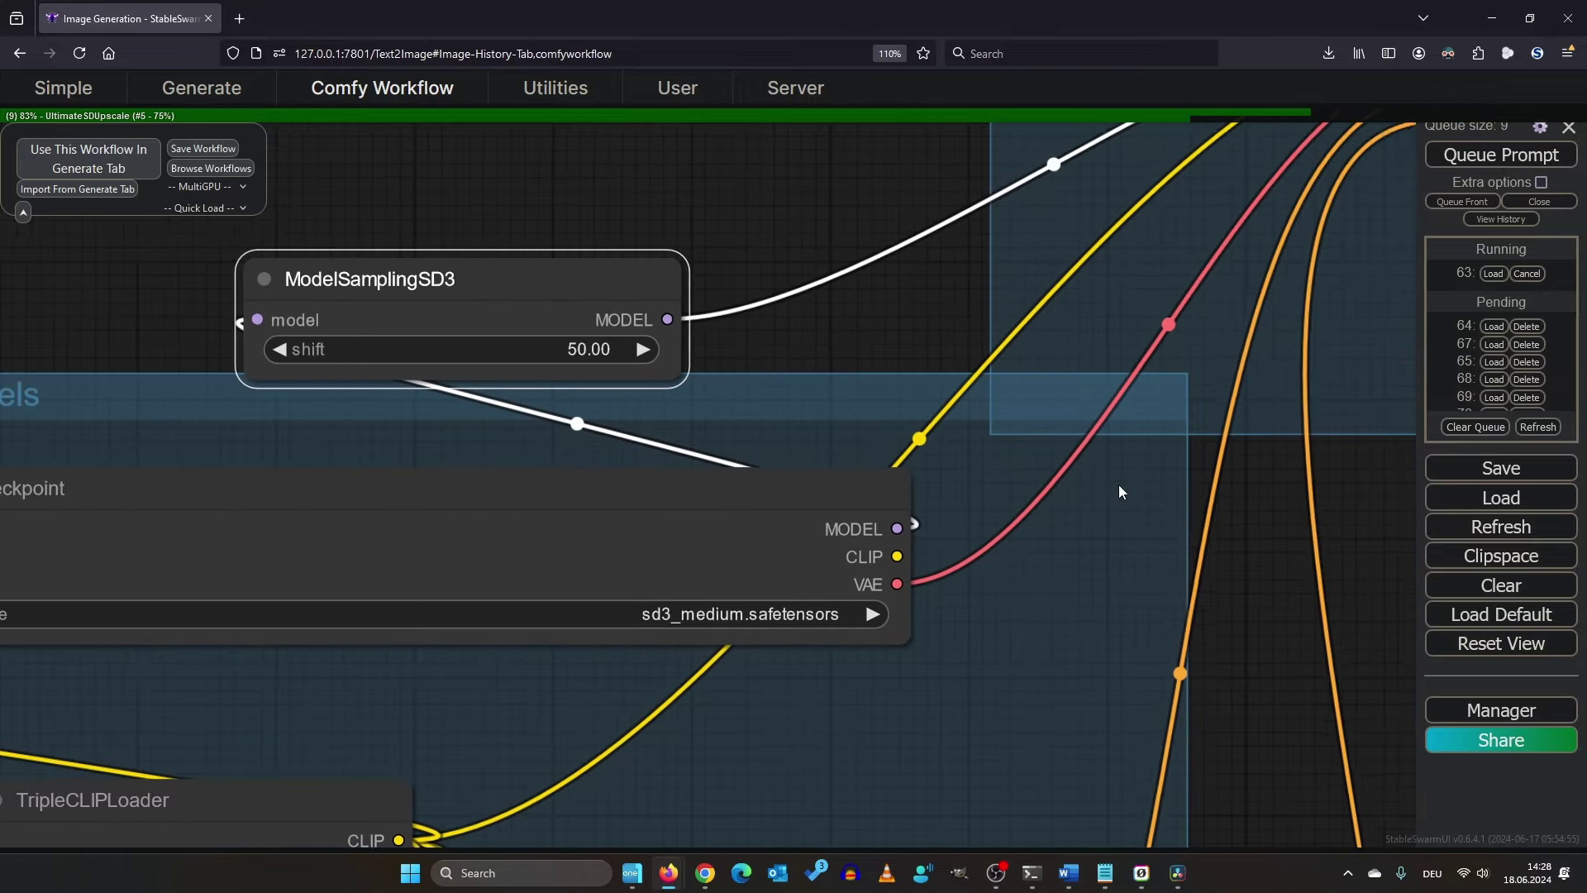
{"action": "left_click_drag", "start_coordinate": [1118, 485], "coordinate": [1037, 365]}
{"action": "scroll", "coordinate": [1239, 454], "scroll_direction": "down", "scroll_amount": 2}
{"action": "left_click_drag", "start_coordinate": [1240, 454], "coordinate": [706, 337]}
{"action": "scroll", "coordinate": [772, 523], "scroll_direction": "down", "scroll_amount": 2}
{"action": "scroll", "coordinate": [588, 329], "scroll_direction": "up", "scroll_amount": 4}
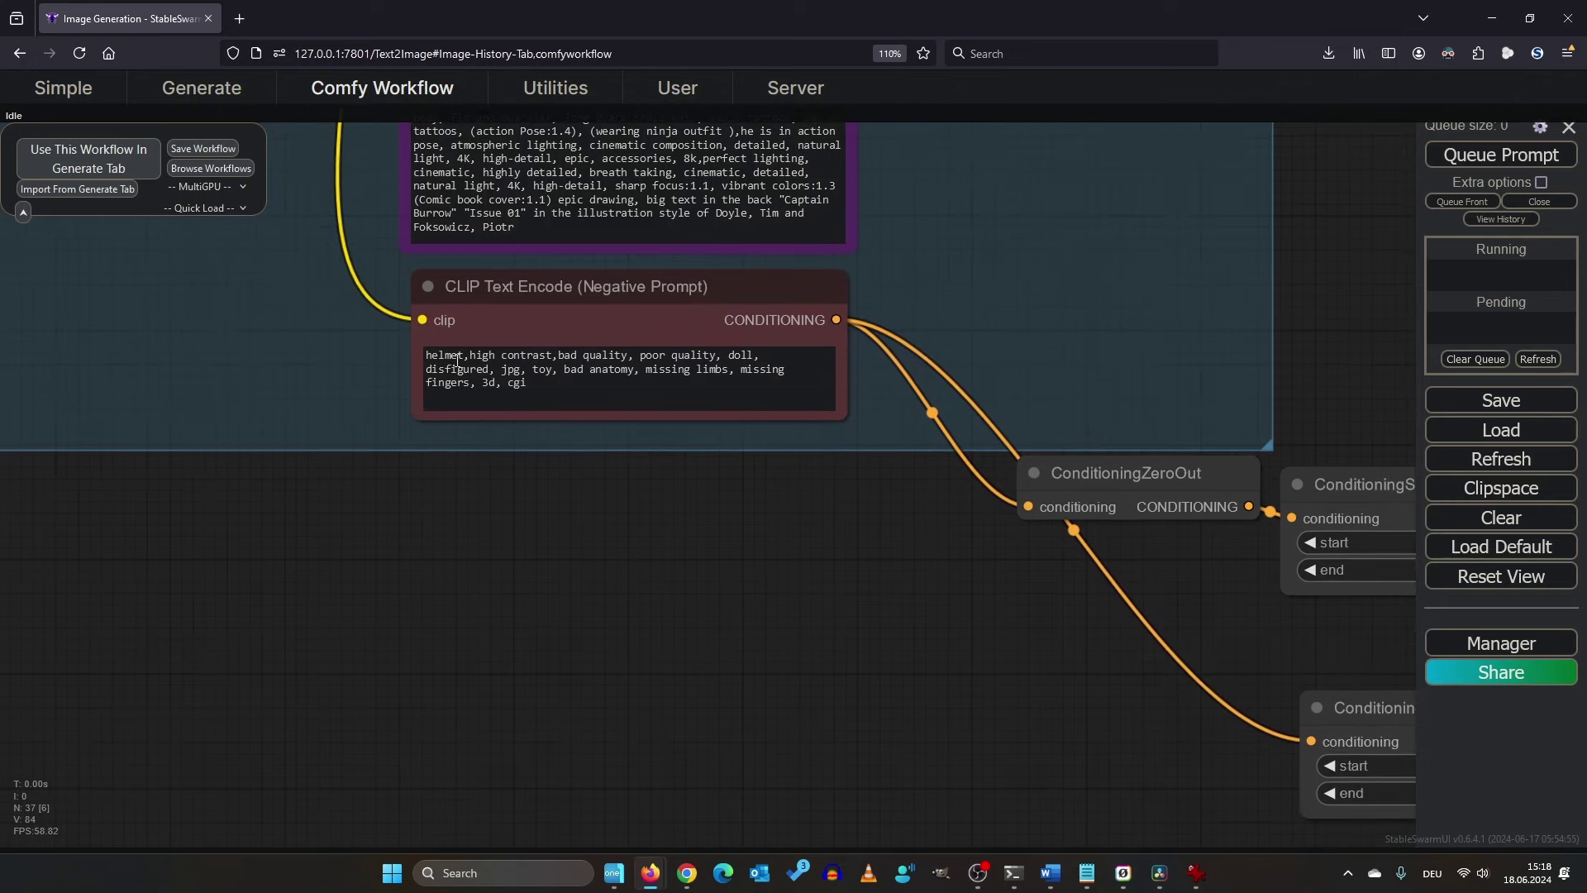
Rearrange ConditioningZeroOut and the ConditioningSetTimestepRange nodes in the conditioning area.
{"action": "left_click", "coordinate": [563, 292]}
{"action": "left_click_drag", "start_coordinate": [736, 518], "coordinate": [168, 407]}
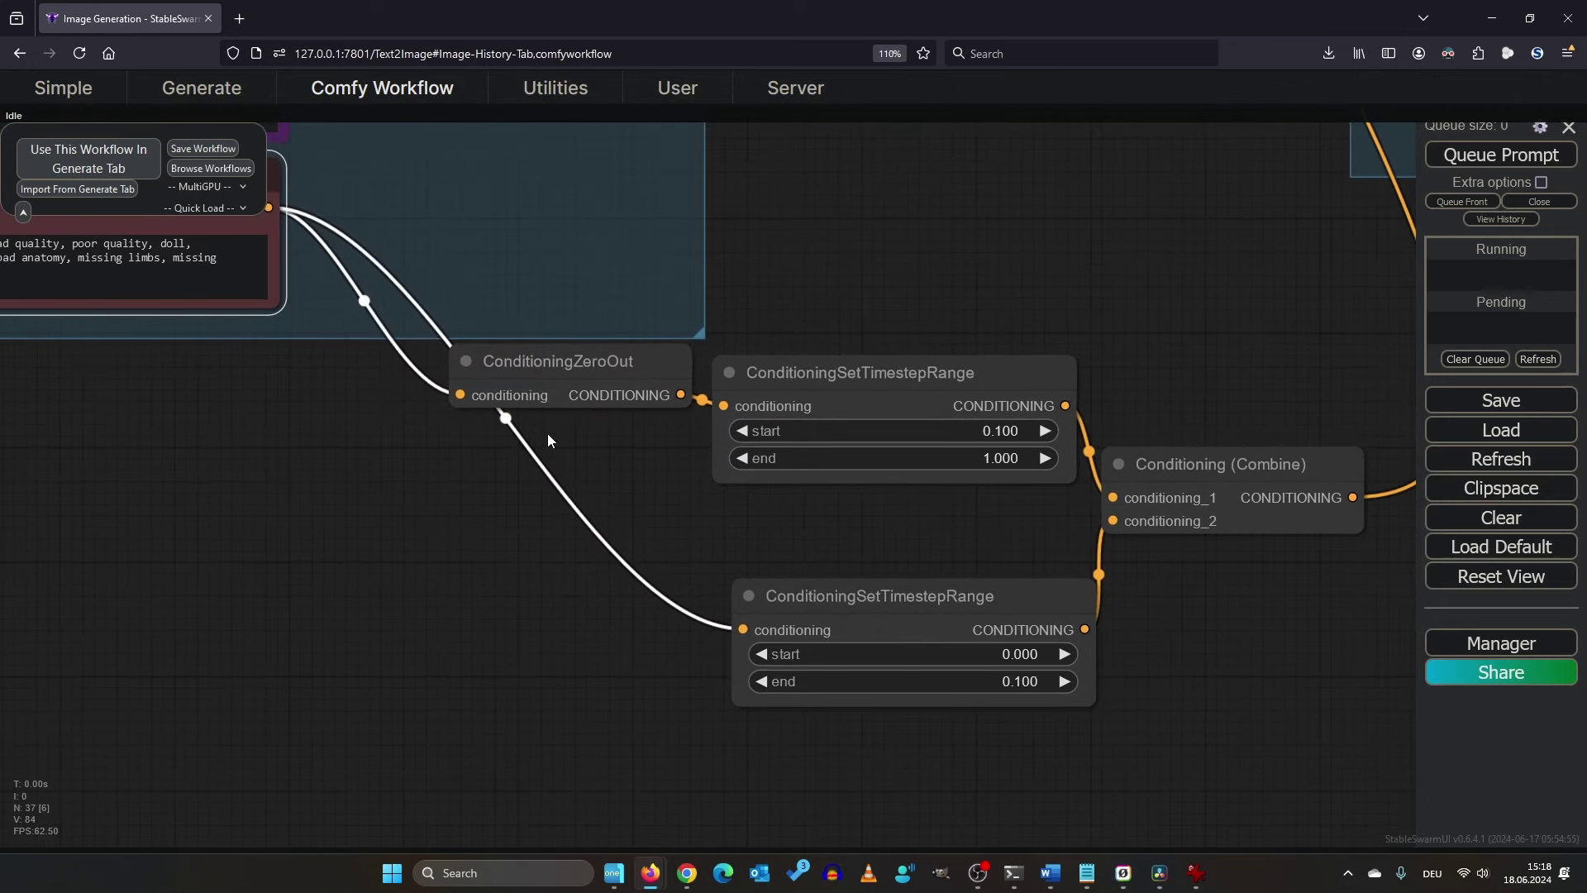
{"action": "left_click_drag", "start_coordinate": [600, 359], "coordinate": [821, 224]}
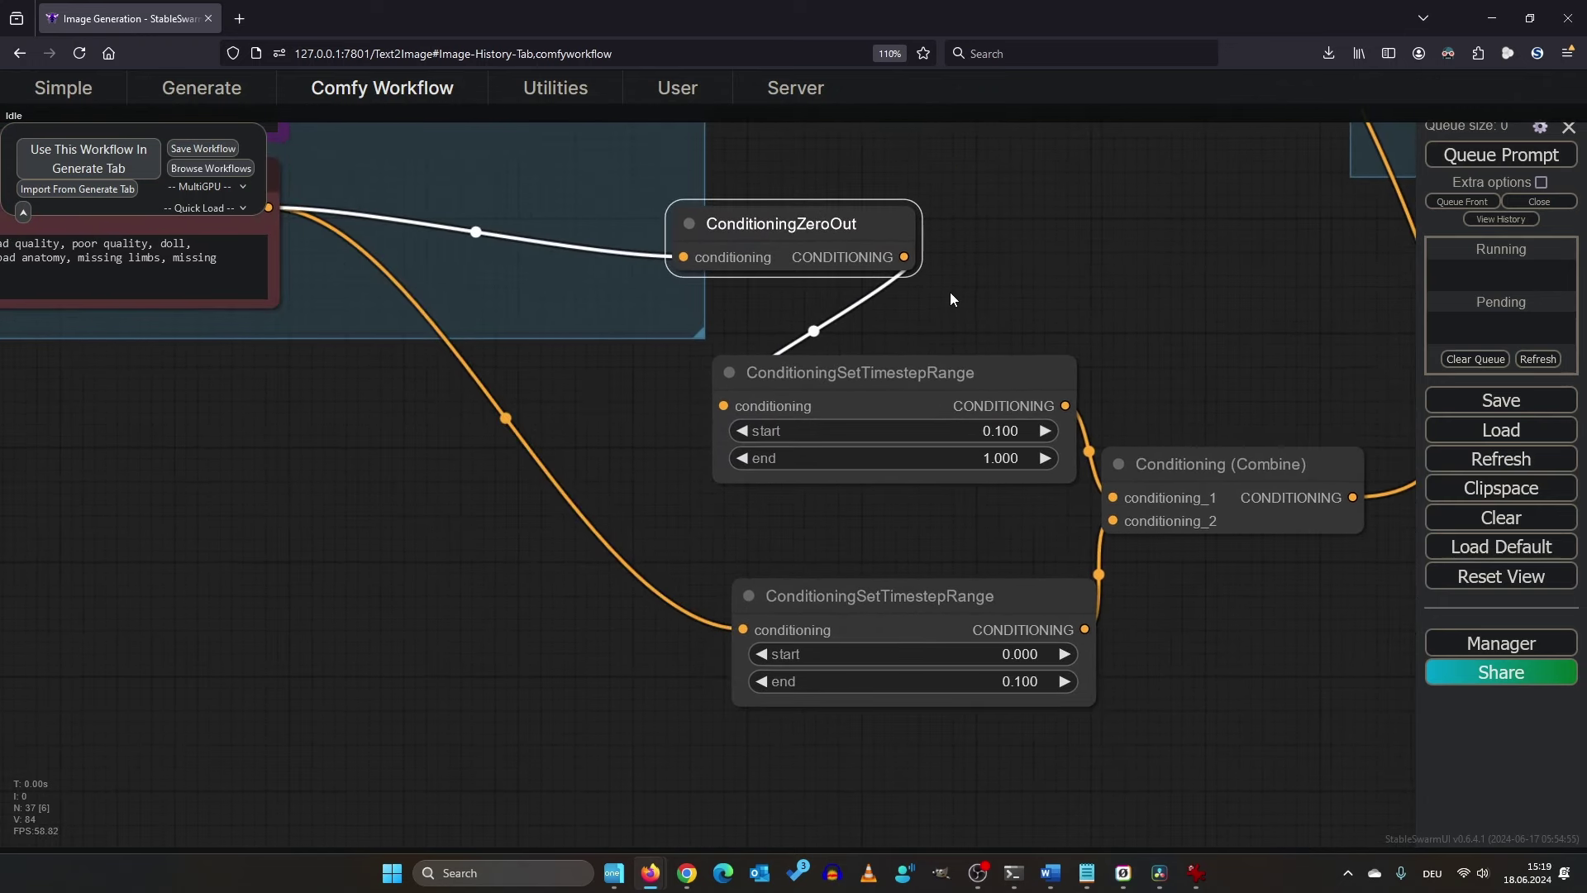
{"action": "scroll", "coordinate": [882, 270], "scroll_direction": "up", "scroll_amount": 4}
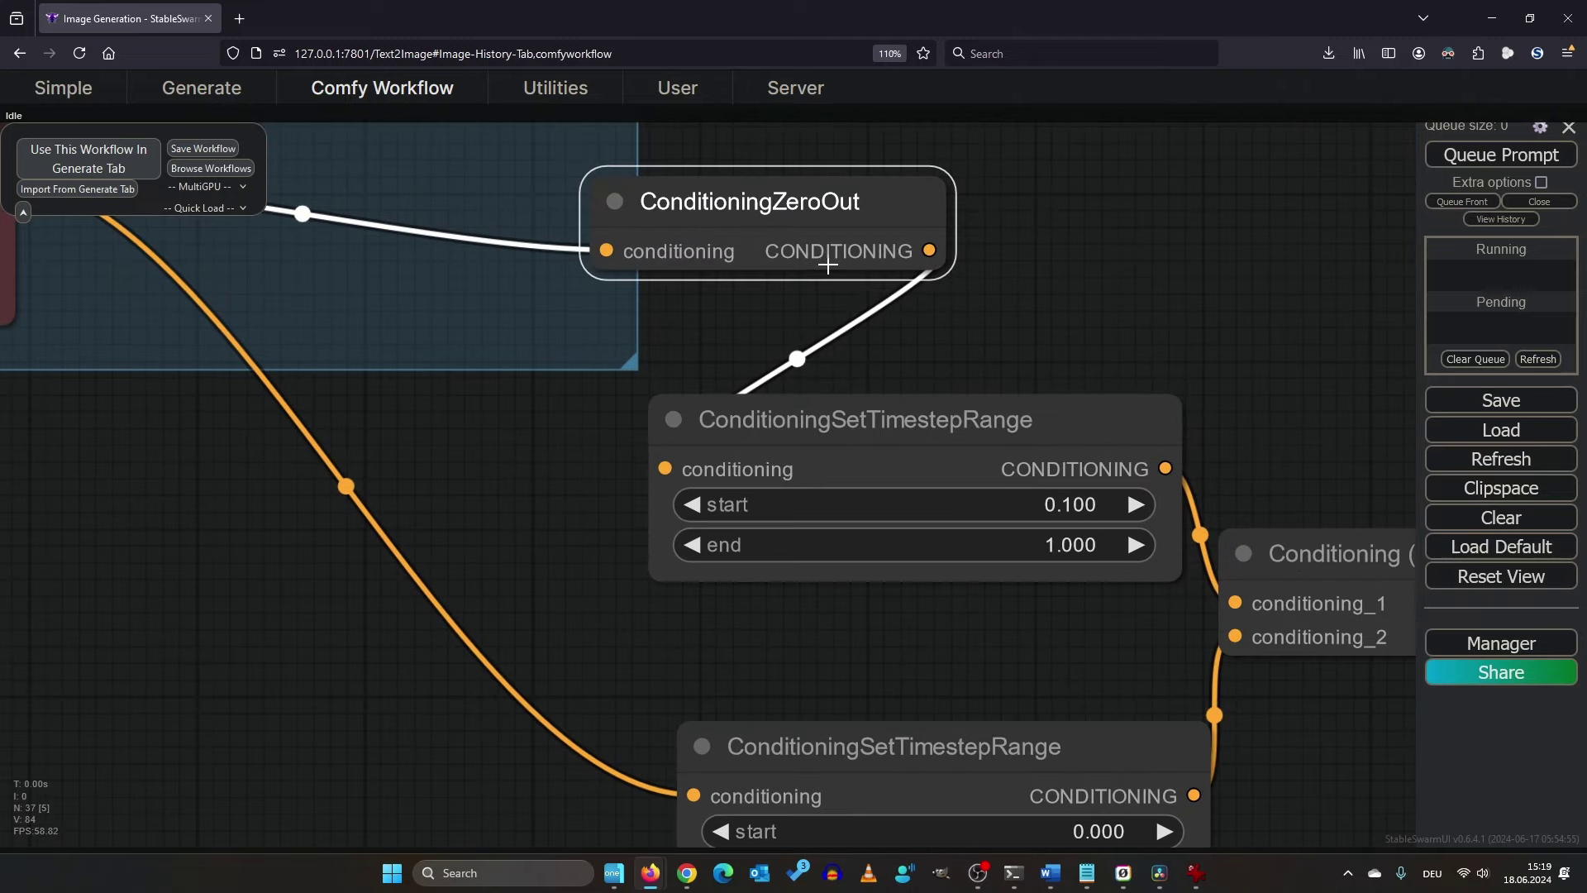
{"action": "left_click_drag", "start_coordinate": [1006, 398], "coordinate": [981, 223]}
{"action": "left_click_drag", "start_coordinate": [906, 599], "coordinate": [843, 585]}
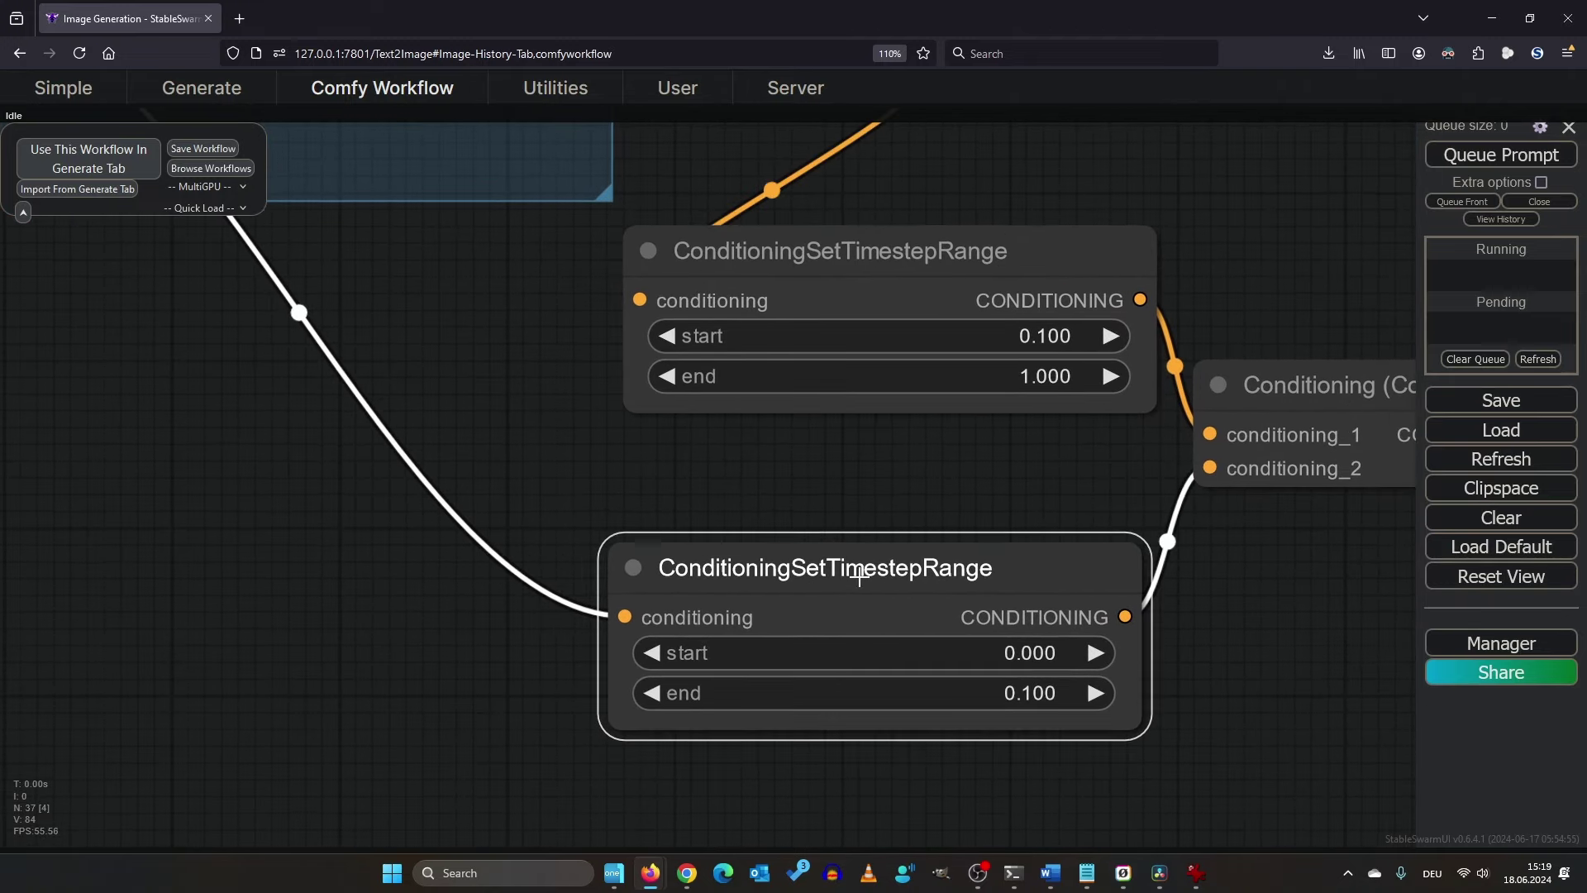
{"action": "left_click_drag", "start_coordinate": [1014, 231], "coordinate": [987, 384]}
{"action": "left_click_drag", "start_coordinate": [967, 411], "coordinate": [959, 362]}
{"action": "left_click_drag", "start_coordinate": [786, 240], "coordinate": [883, 280]}
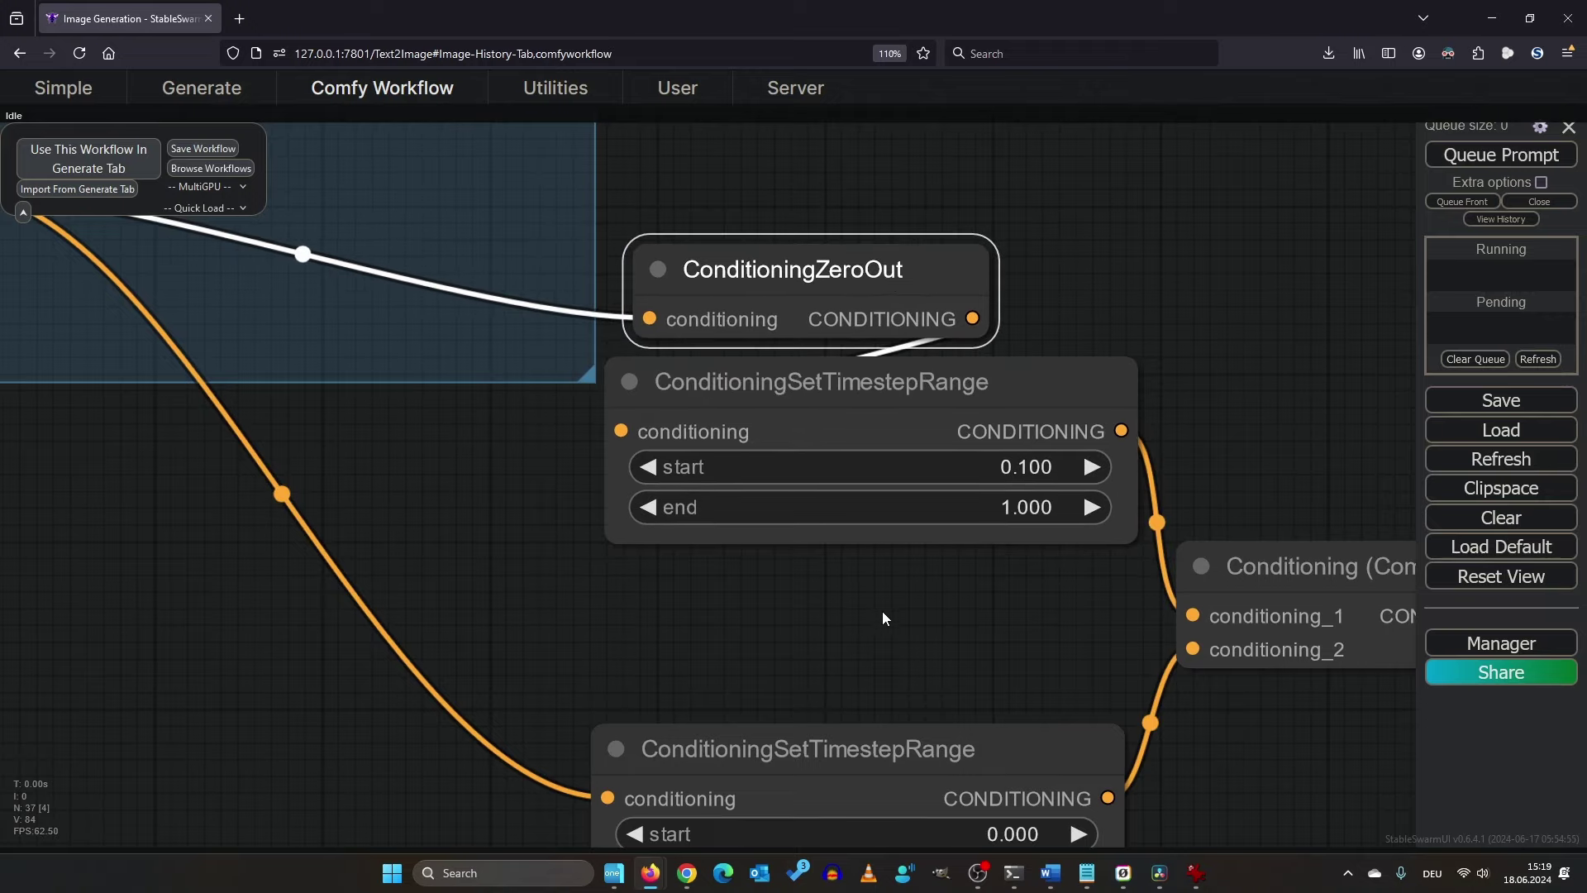
Reposition ConditioningZeroOut and Conditioning (Combine) to expose the timestep range nodes' values.
{"action": "left_click_drag", "start_coordinate": [881, 612], "coordinate": [852, 485]}
{"action": "scroll", "coordinate": [851, 484], "scroll_direction": "up", "scroll_amount": 3}
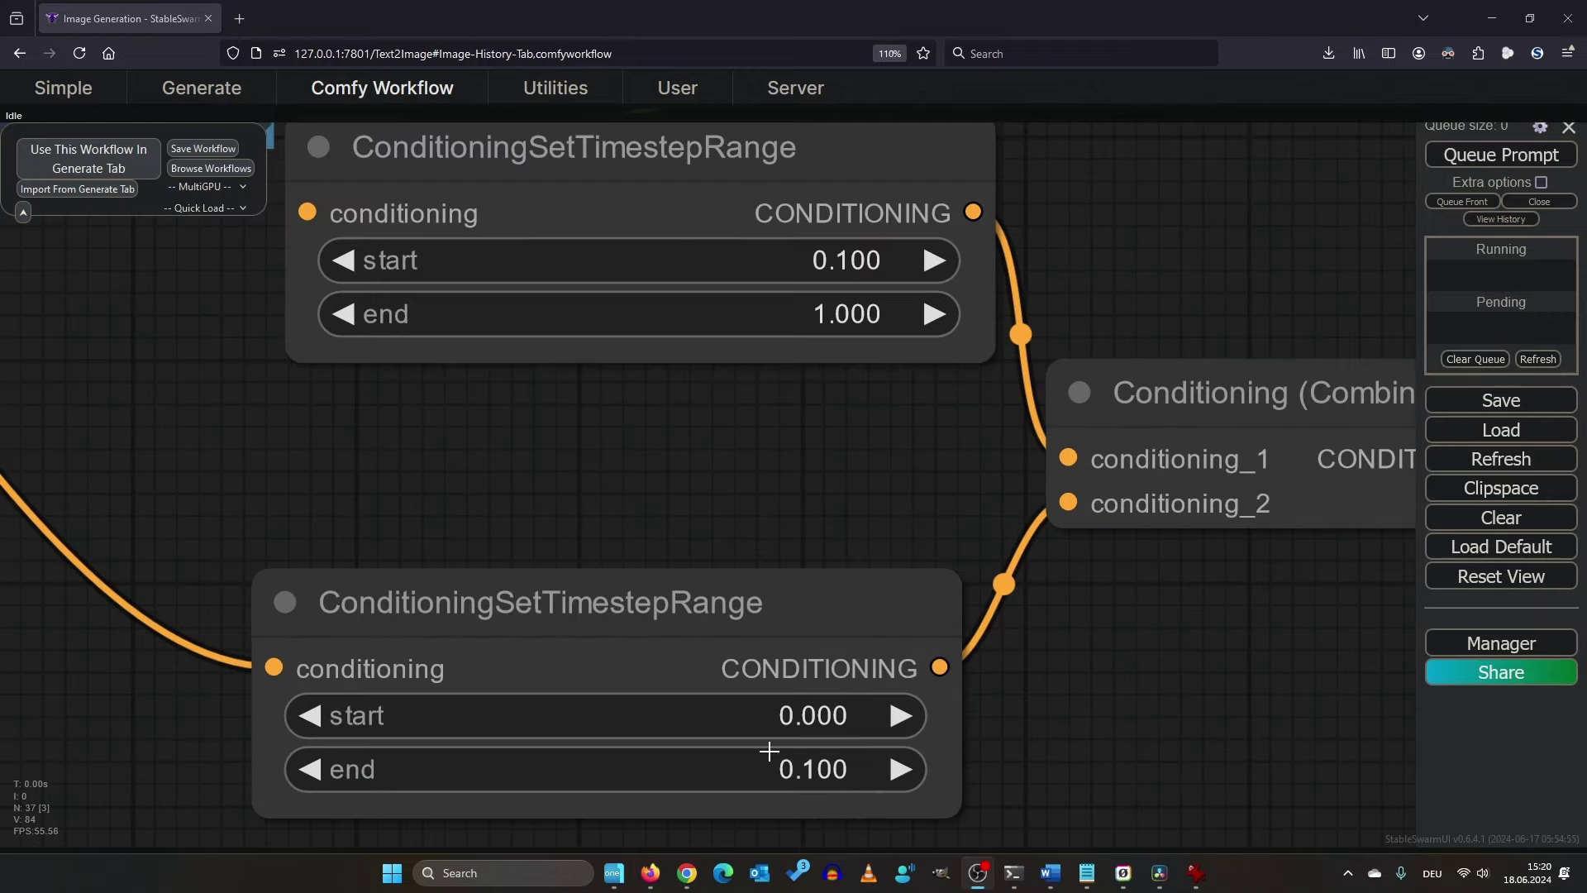
{"action": "left_click_drag", "start_coordinate": [789, 438], "coordinate": [885, 583]}
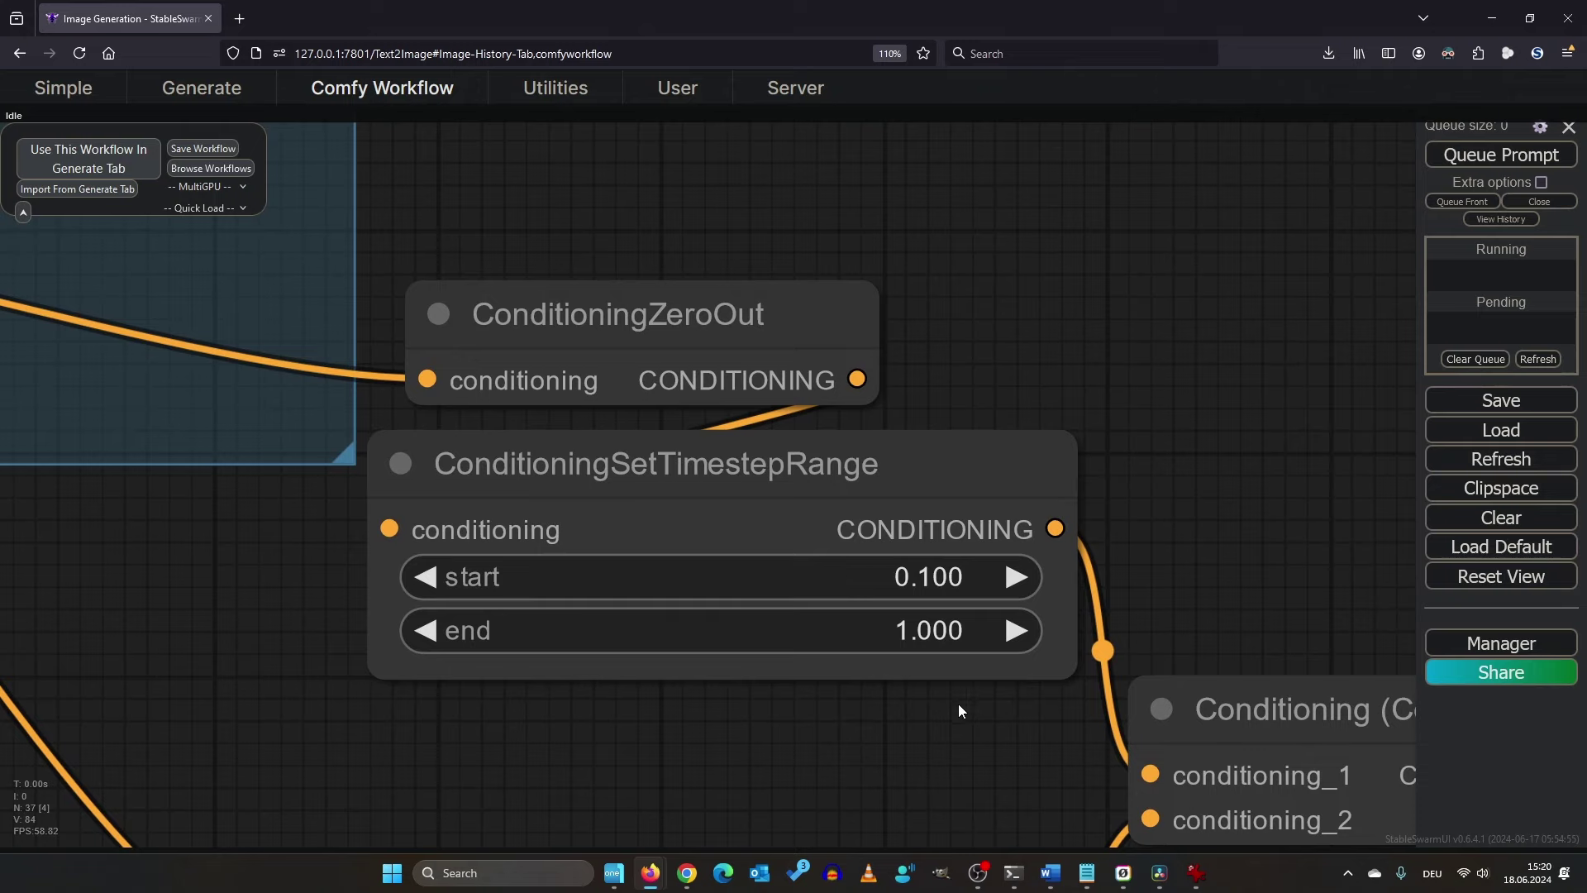
{"action": "scroll", "coordinate": [959, 709], "scroll_direction": "up", "scroll_amount": 1}
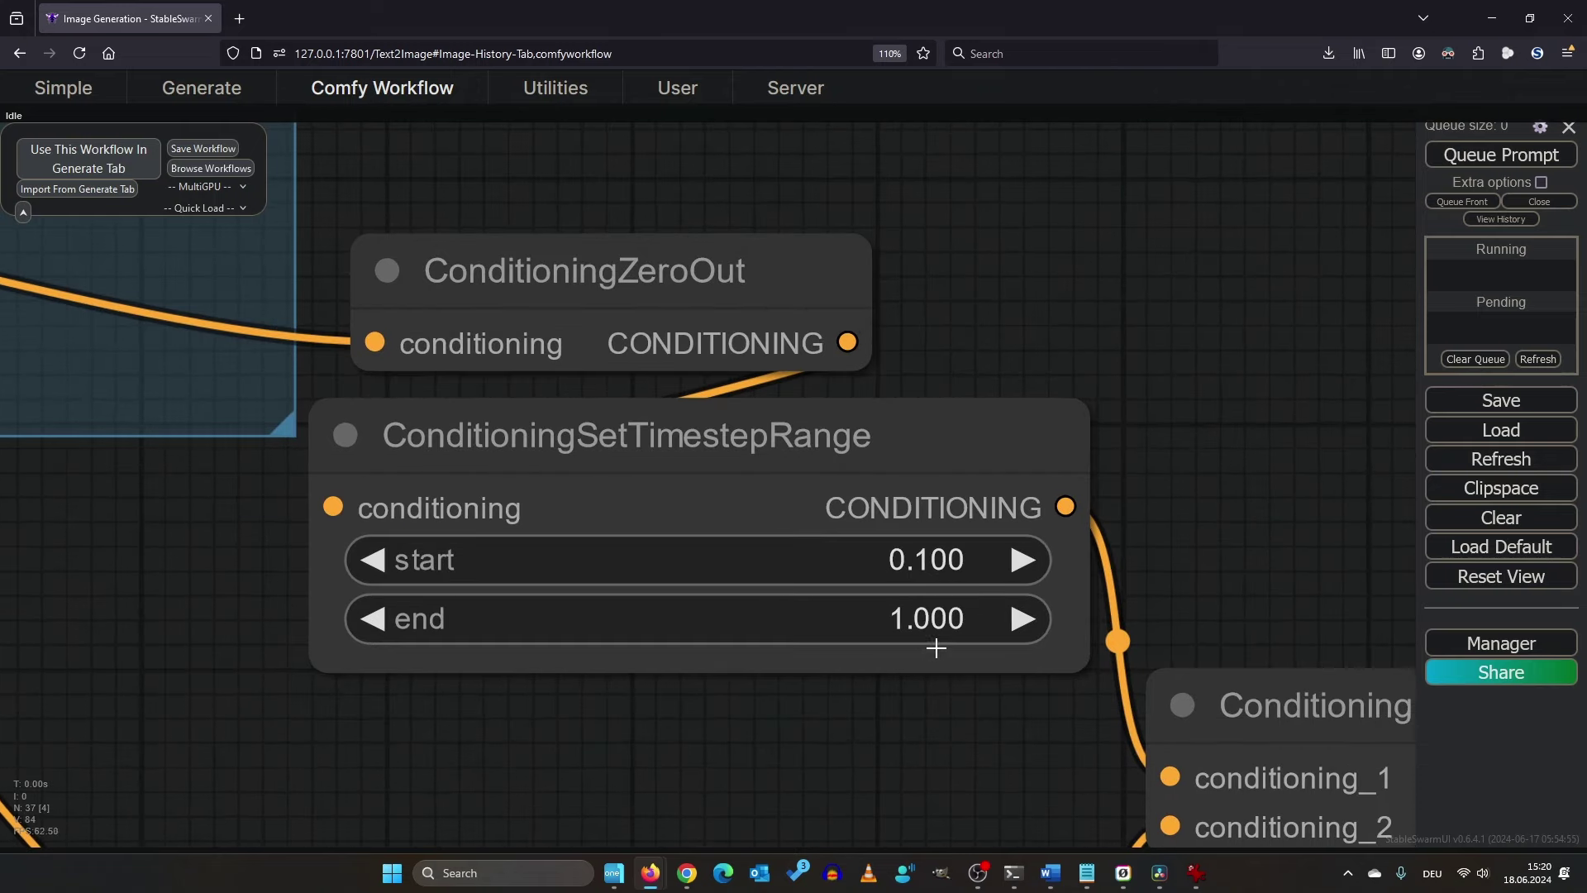
{"action": "left_click_drag", "start_coordinate": [959, 310], "coordinate": [1054, 409]}
{"action": "scroll", "coordinate": [1043, 397], "scroll_direction": "down", "scroll_amount": 2}
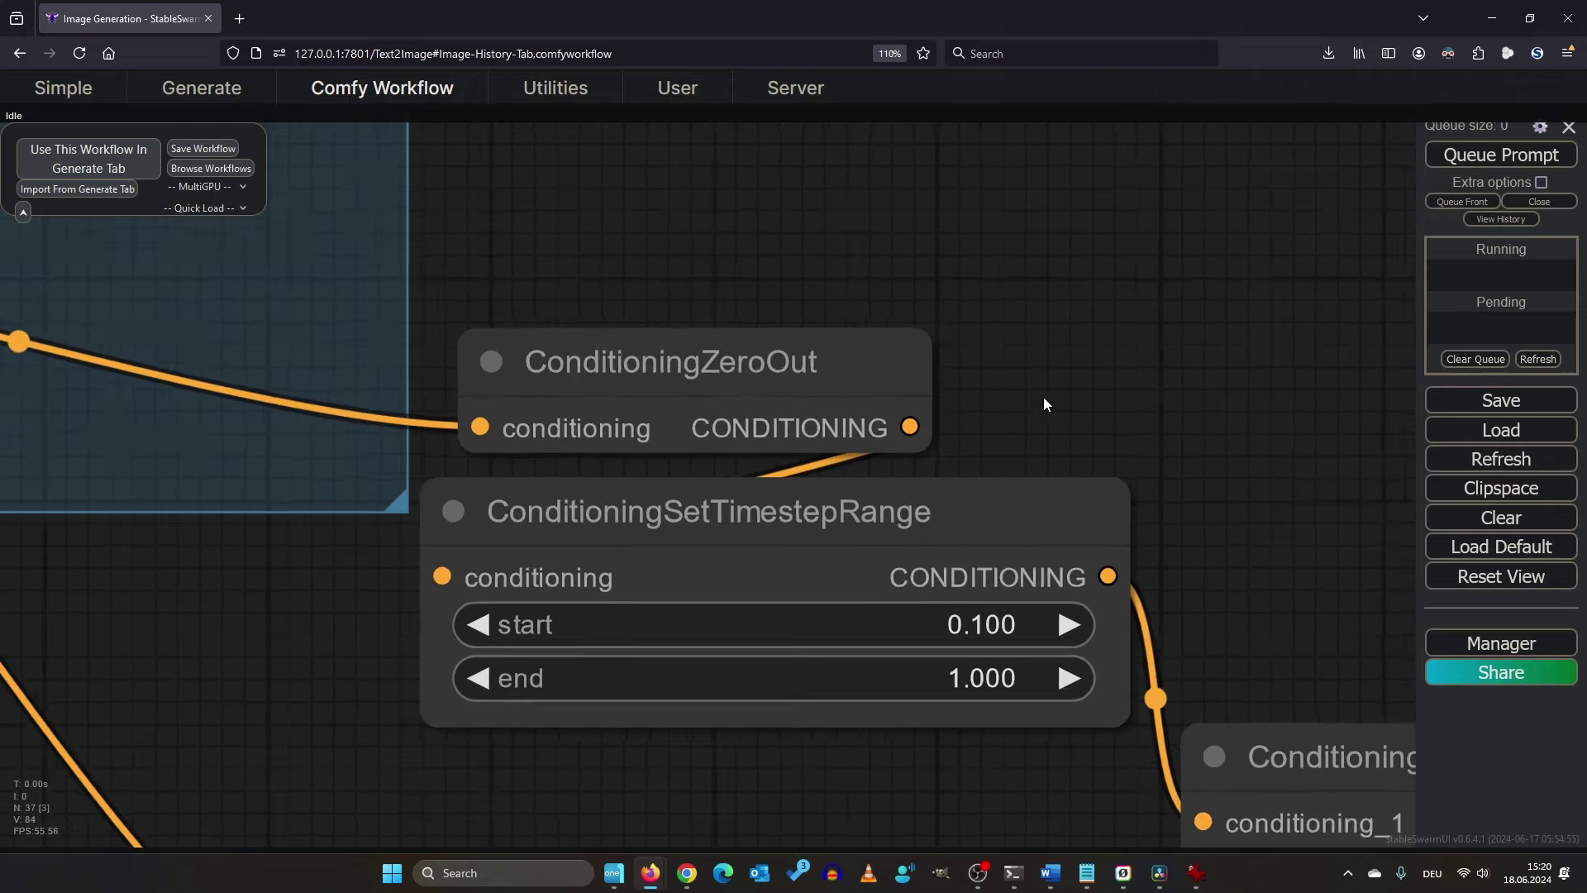
{"action": "left_click", "coordinate": [826, 339]}
{"action": "left_click_drag", "start_coordinate": [827, 339], "coordinate": [790, 349]}
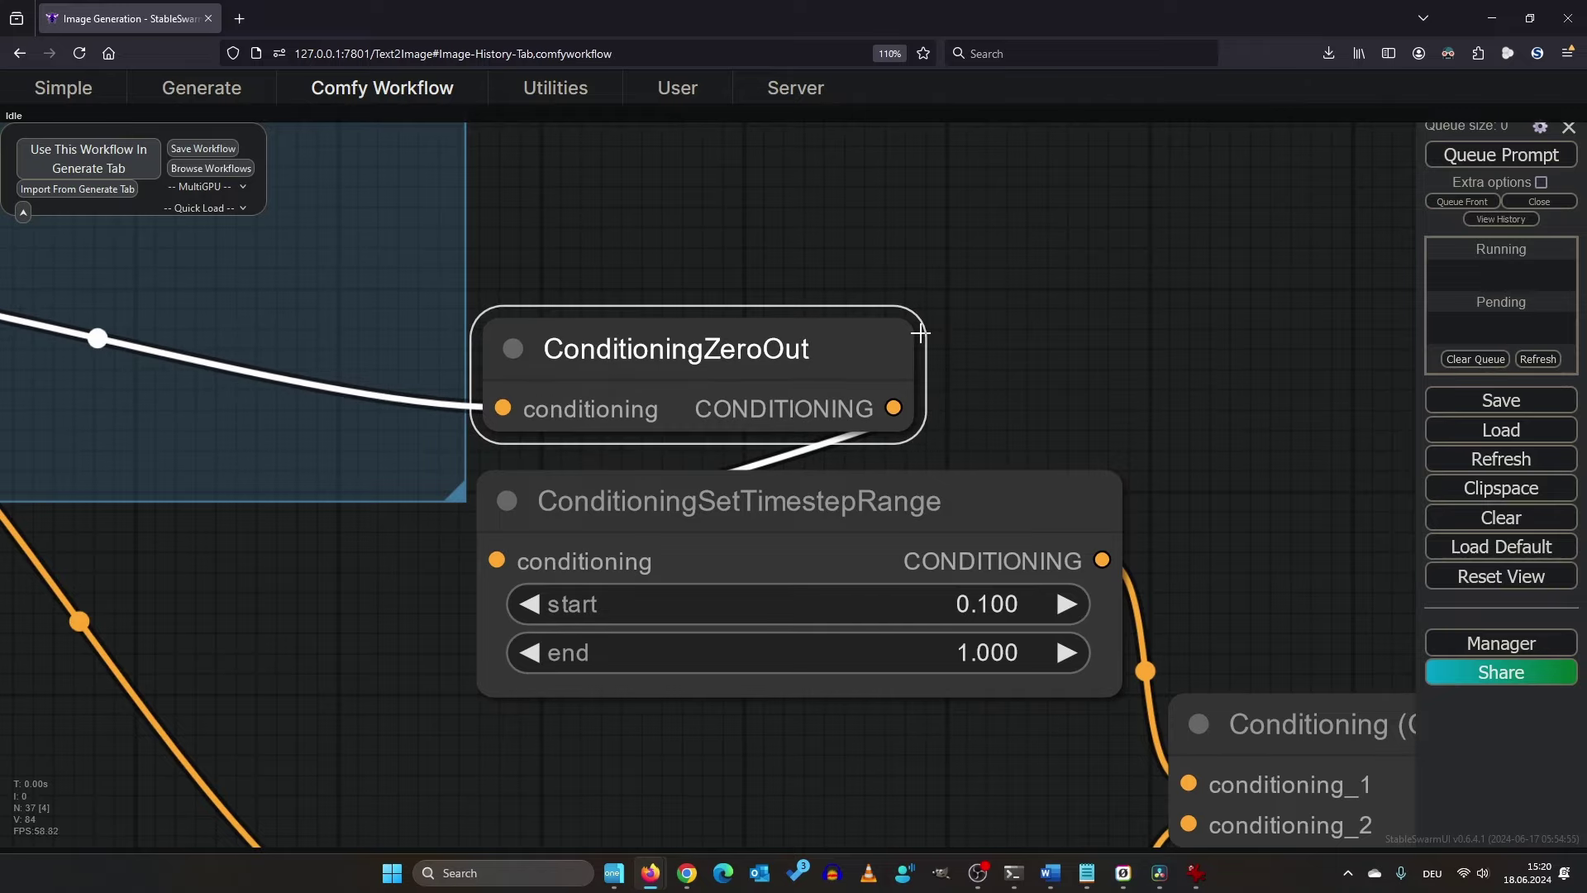
{"action": "left_click_drag", "start_coordinate": [903, 571], "coordinate": [826, 316]}
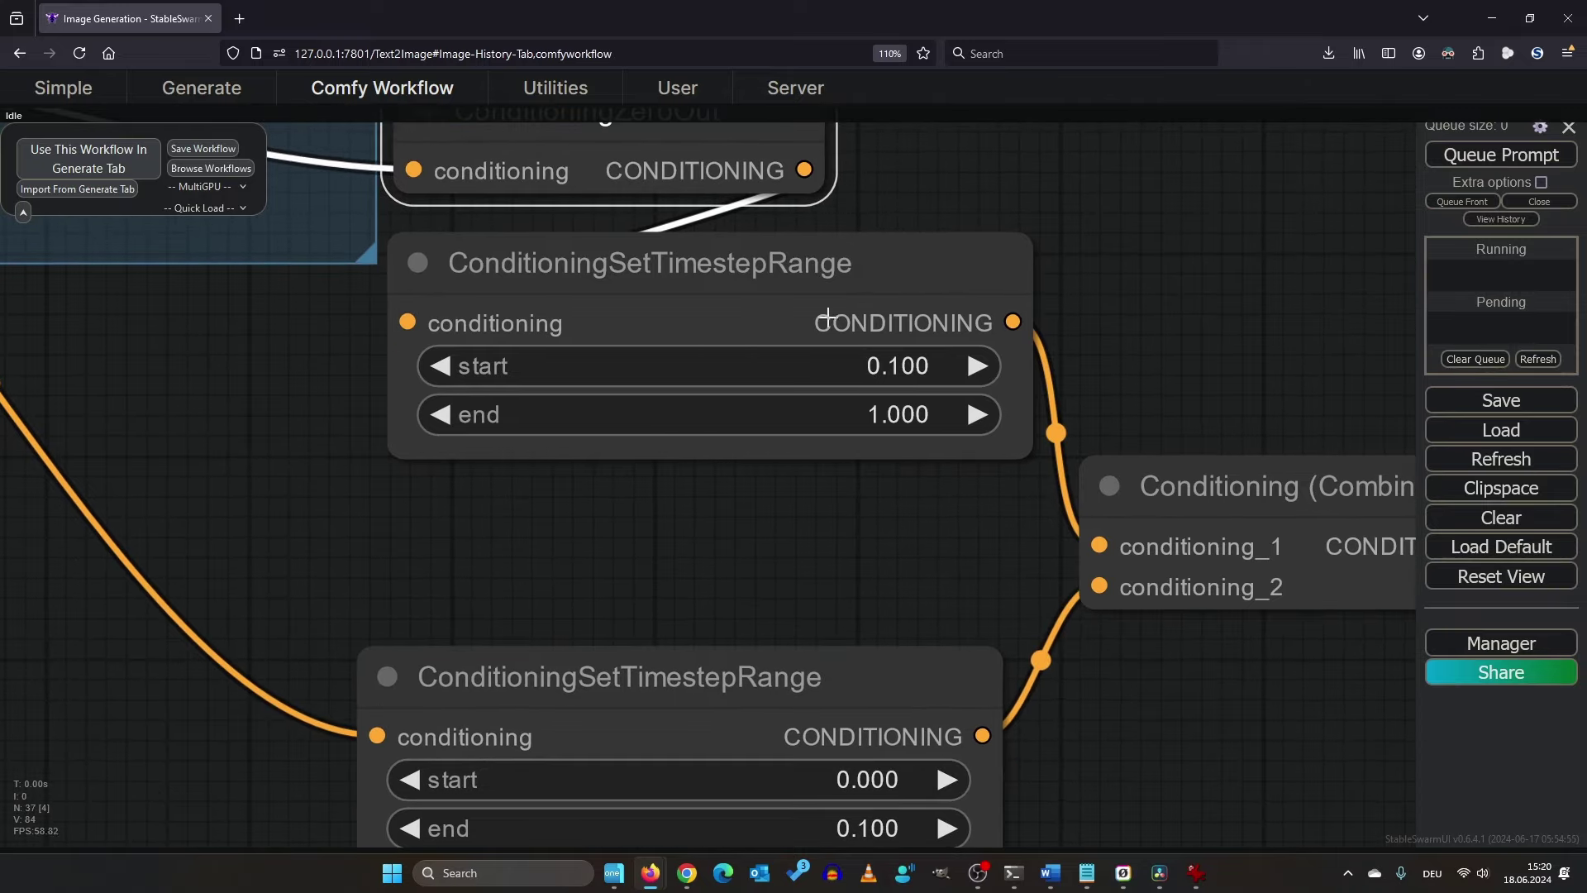
{"action": "left_click_drag", "start_coordinate": [969, 572], "coordinate": [466, 494]}
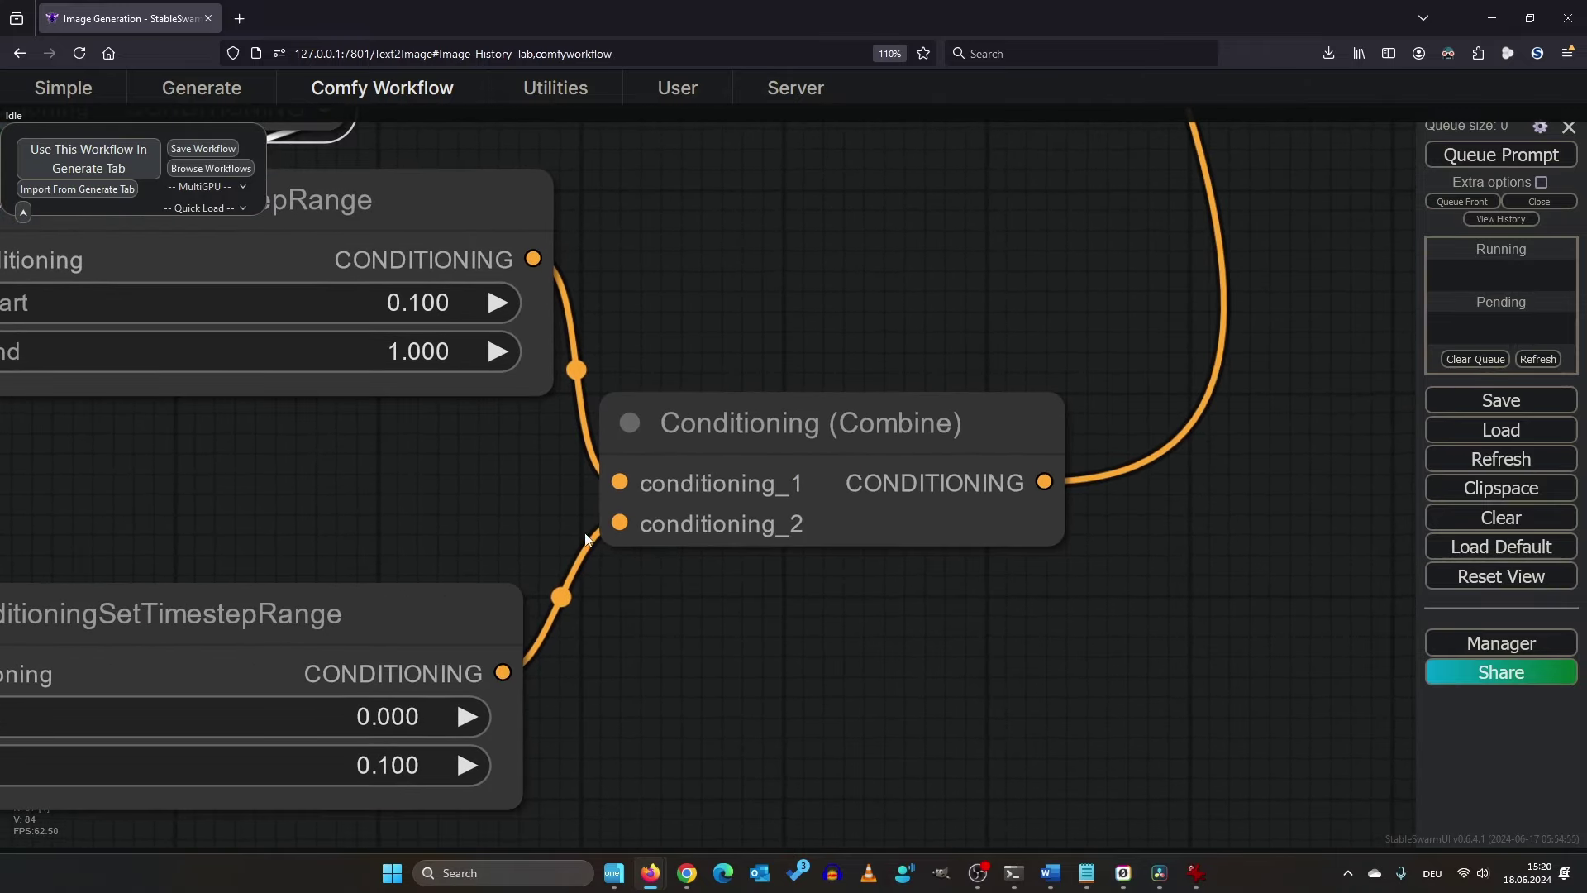
{"action": "left_click_drag", "start_coordinate": [950, 422], "coordinate": [997, 408]}
{"action": "scroll", "coordinate": [1099, 301], "scroll_direction": "down", "scroll_amount": 2}
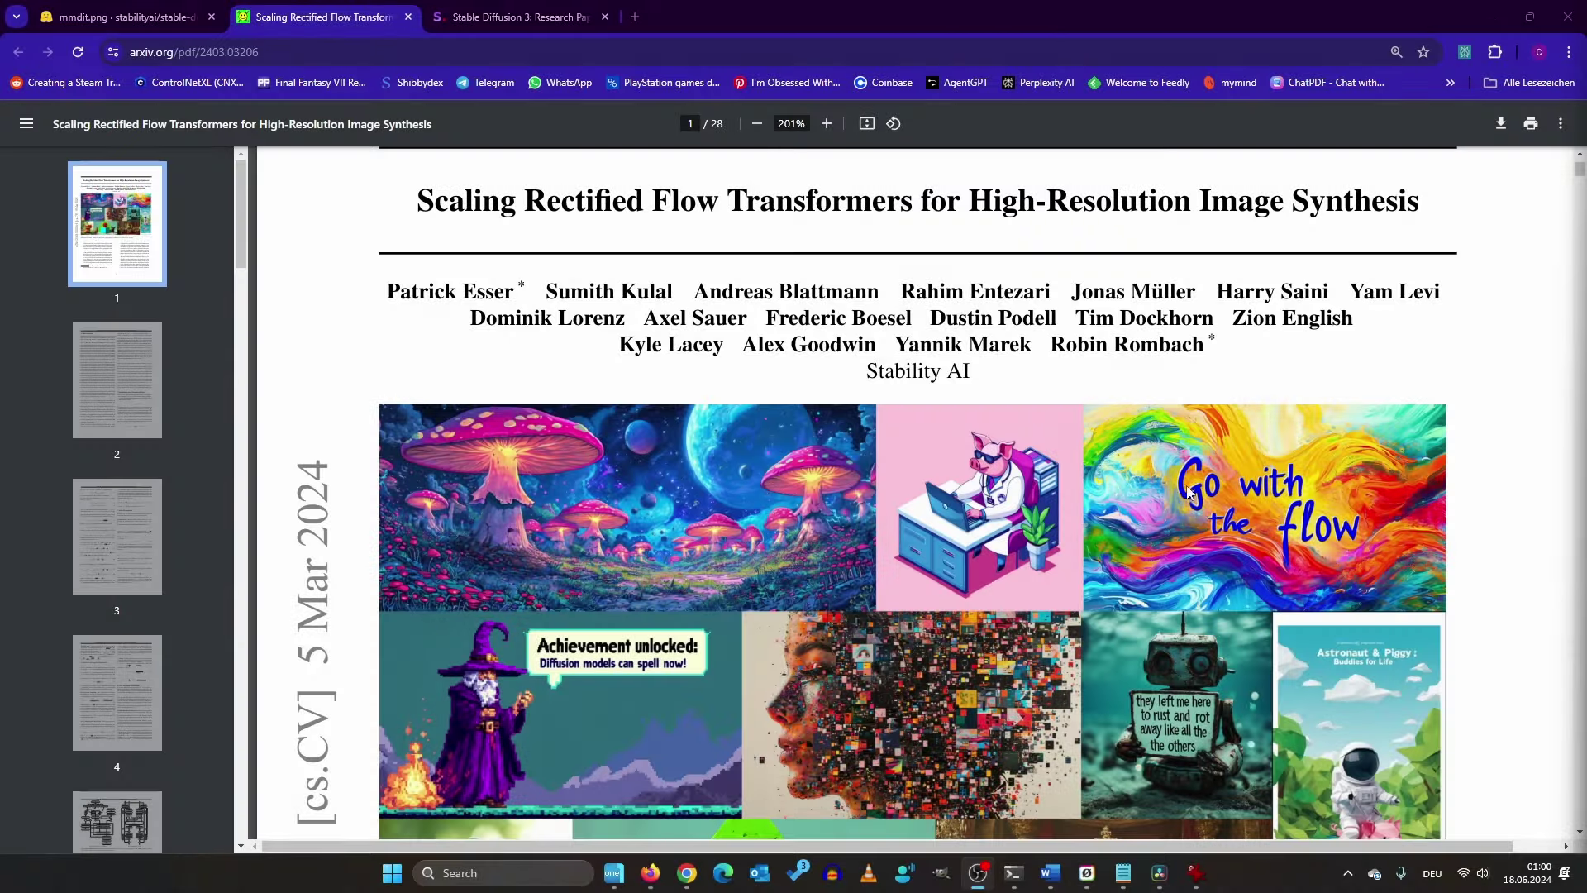
Scroll the arXiv paper from the title page through the Abstract and Introduction to page 3.
{"action": "scroll", "coordinate": [1237, 502], "scroll_direction": "down", "scroll_amount": 8}
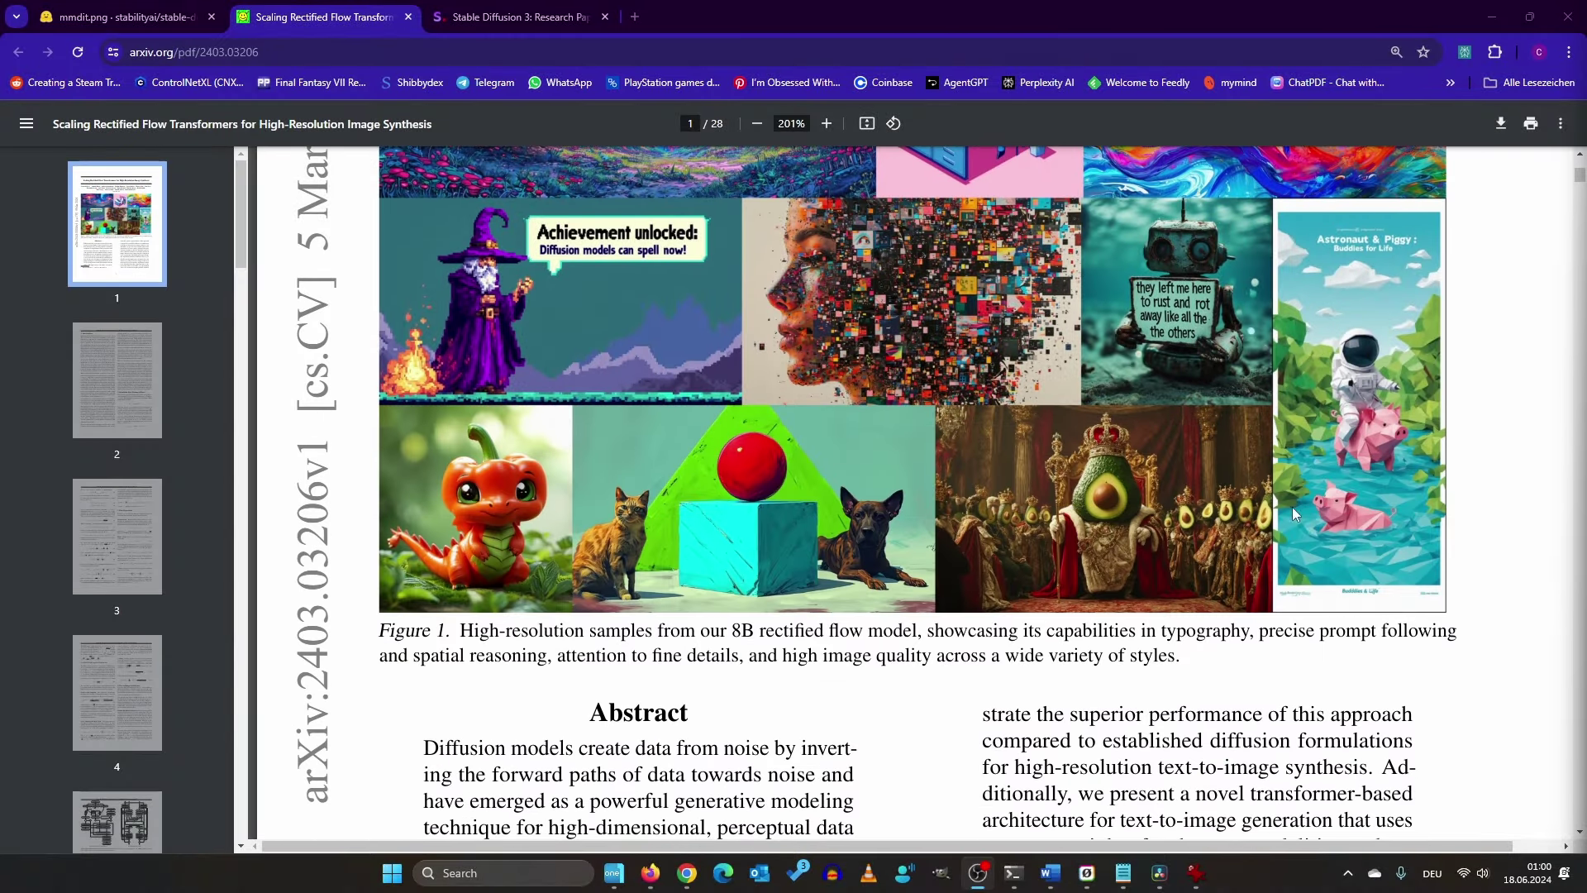
{"action": "scroll", "coordinate": [922, 471], "scroll_direction": "down", "scroll_amount": 20}
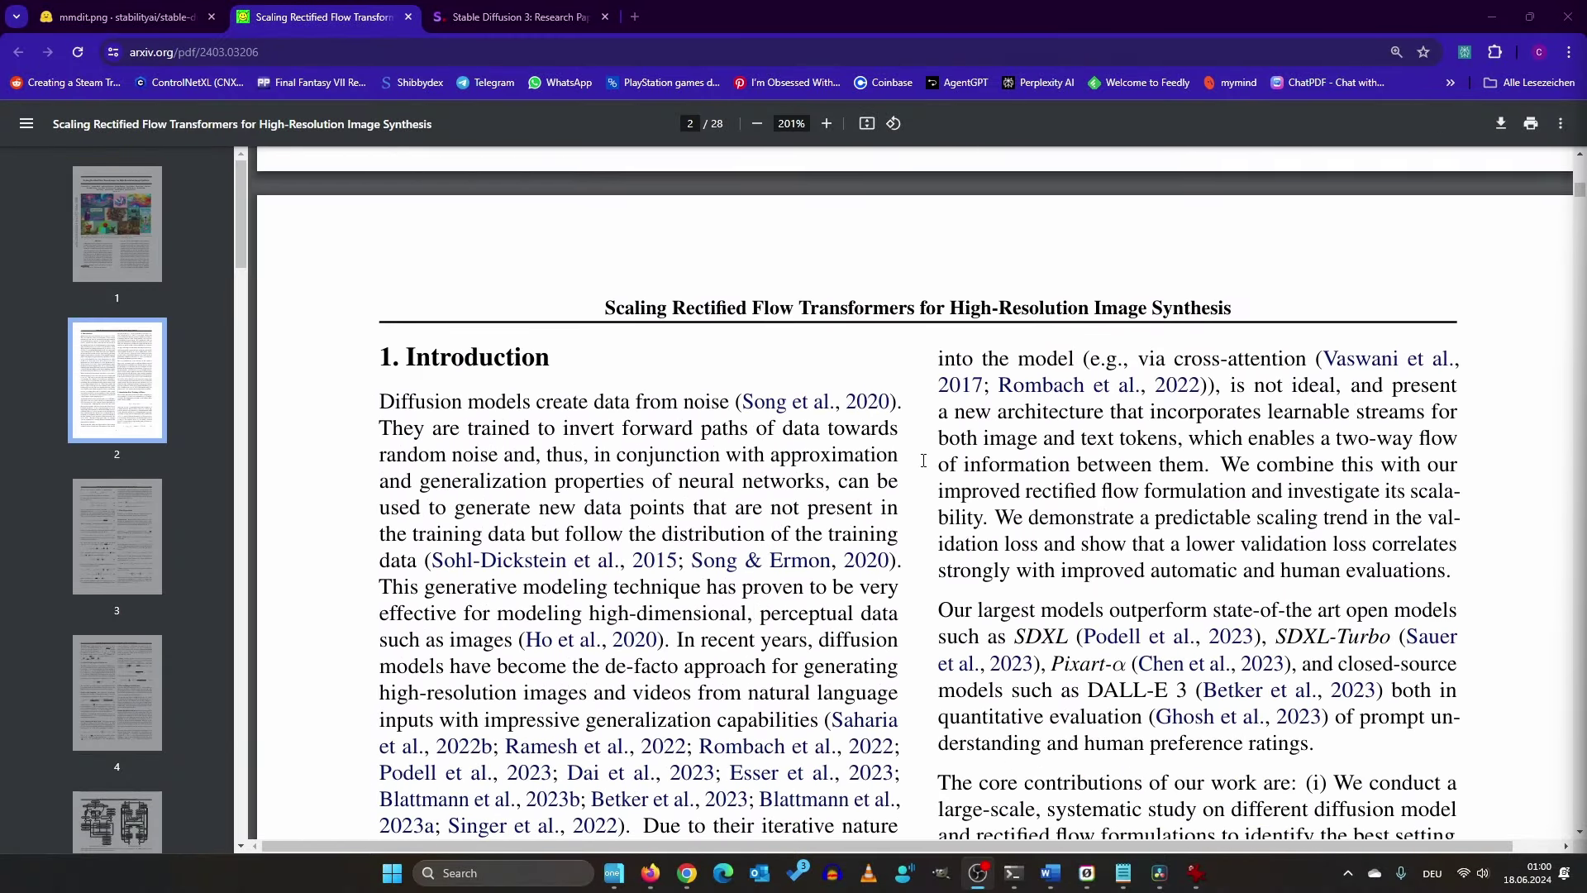
{"action": "scroll", "coordinate": [923, 470], "scroll_direction": "down", "scroll_amount": 15}
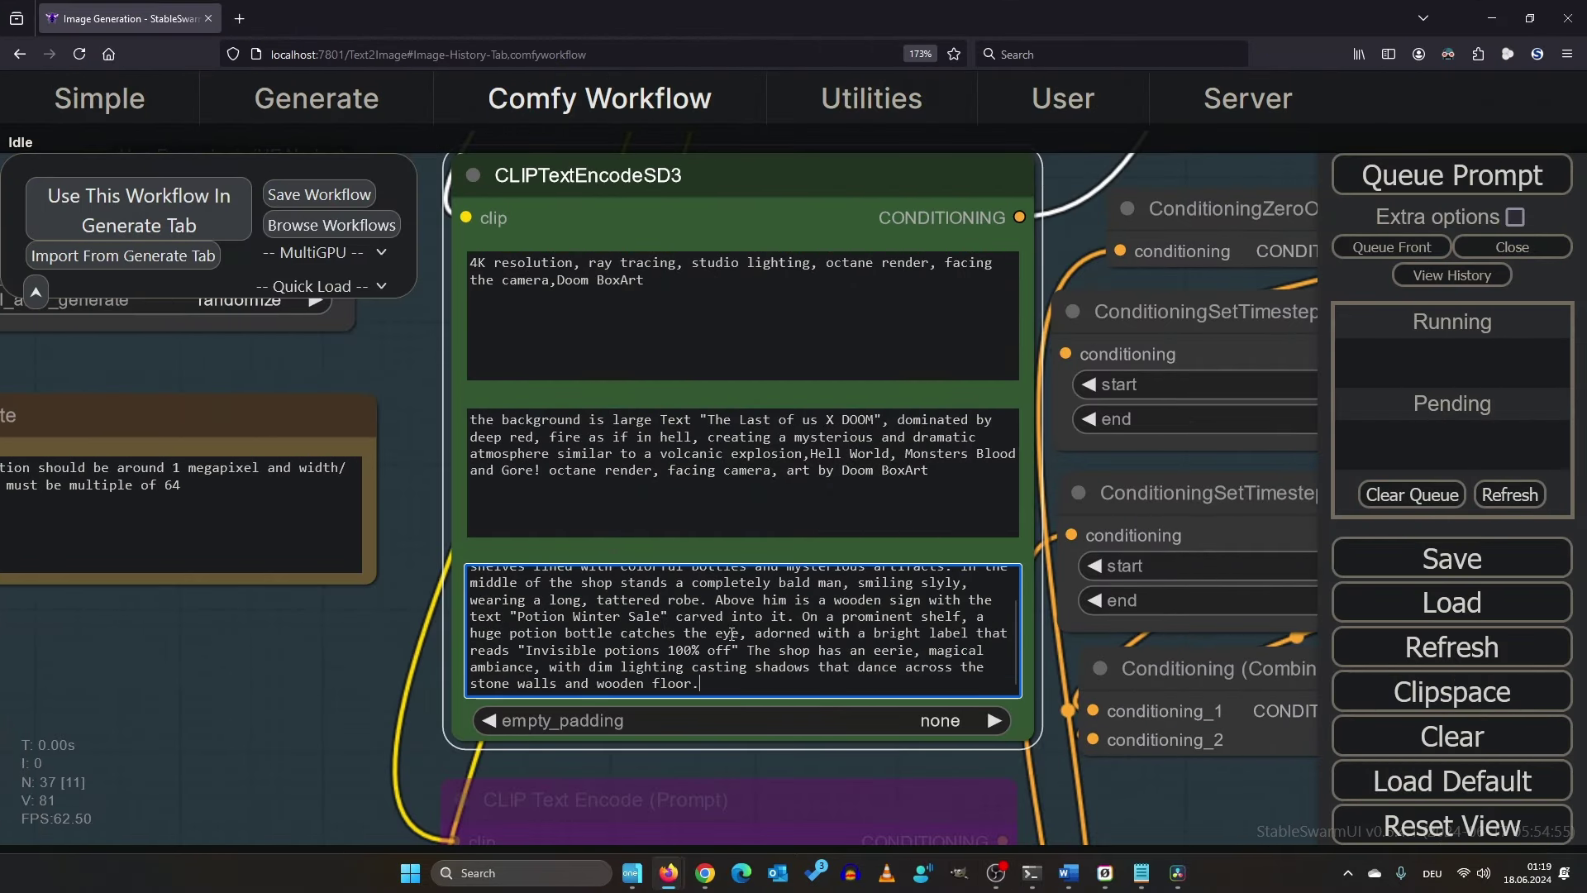
Delete 'Photo' and restyle the top prompt to begin 'Epic comic drawing' and end 'DVD Cover Art'.
{"action": "scroll", "coordinate": [745, 661], "scroll_direction": "up", "scroll_amount": 2}
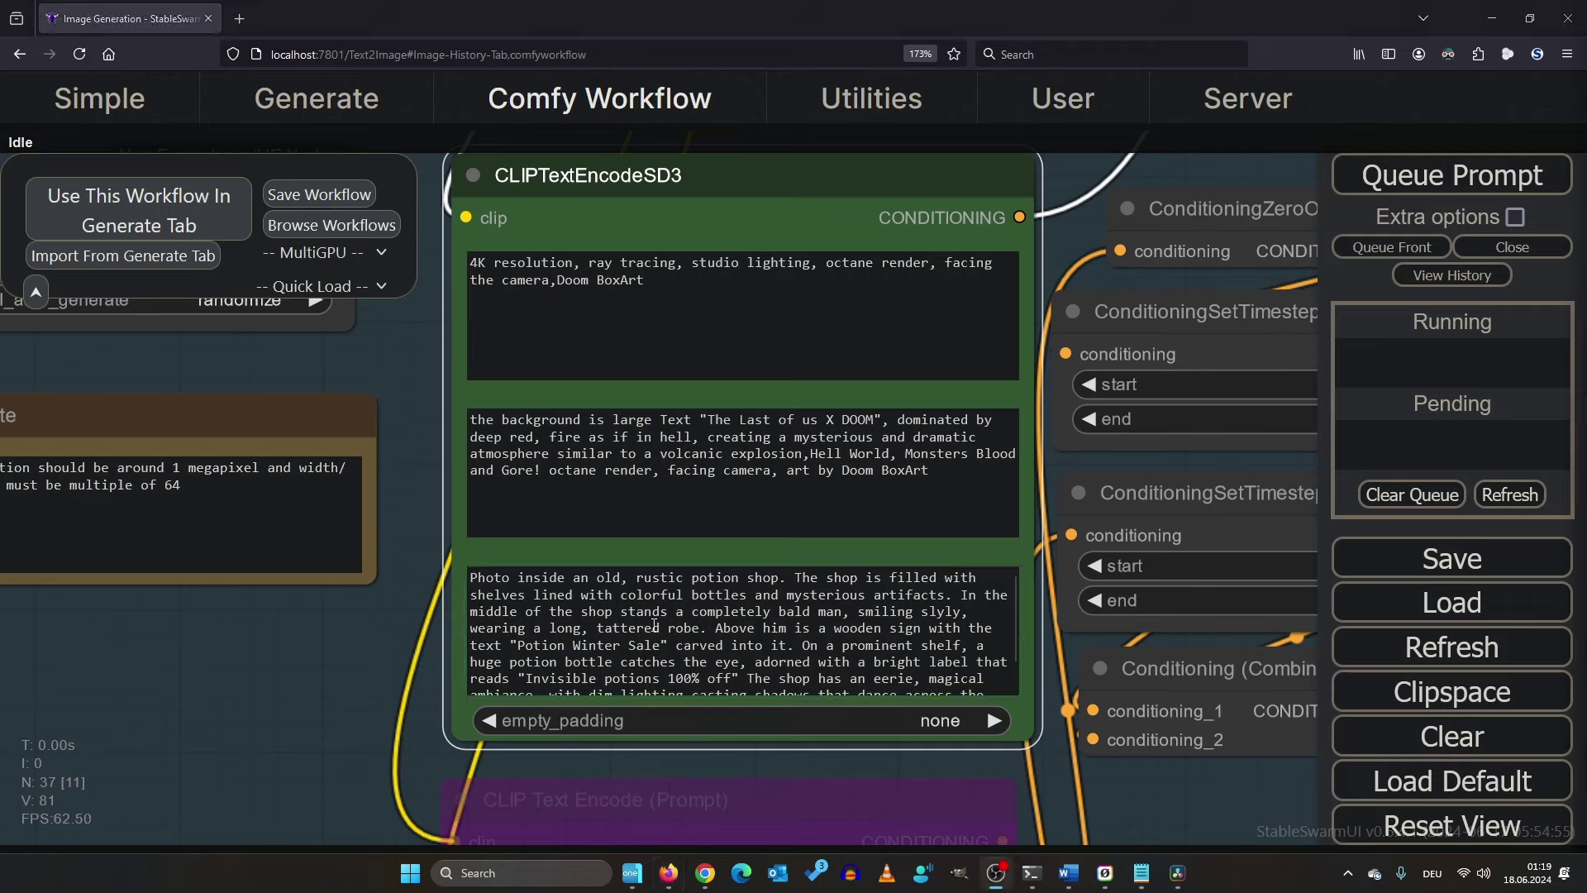
{"action": "double_click", "coordinate": [471, 576]}
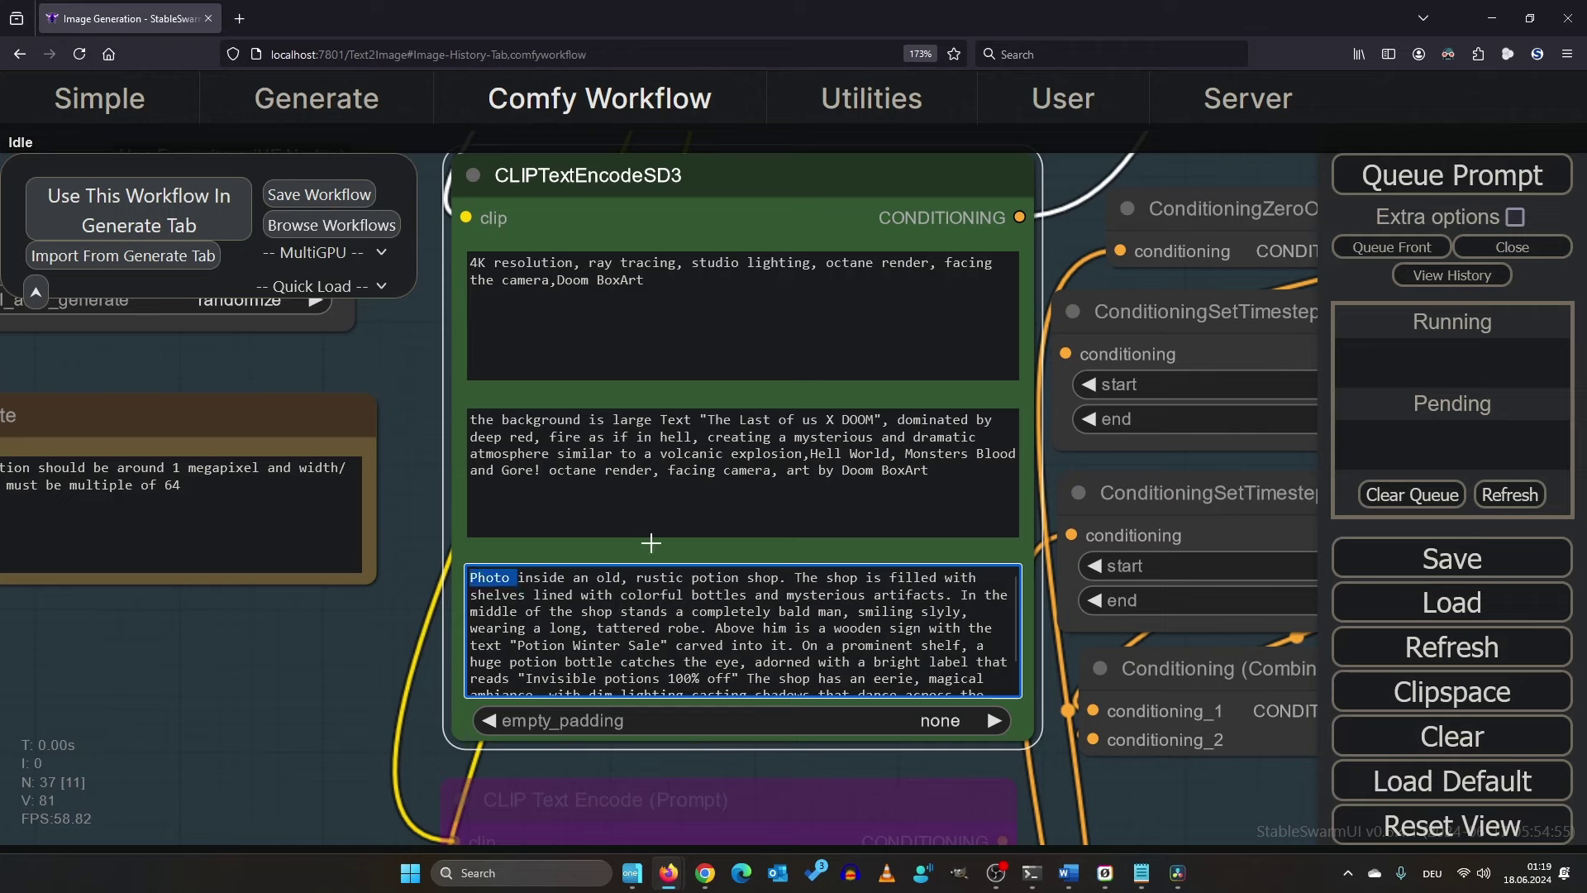
{"action": "key", "text": "BackSpace"}
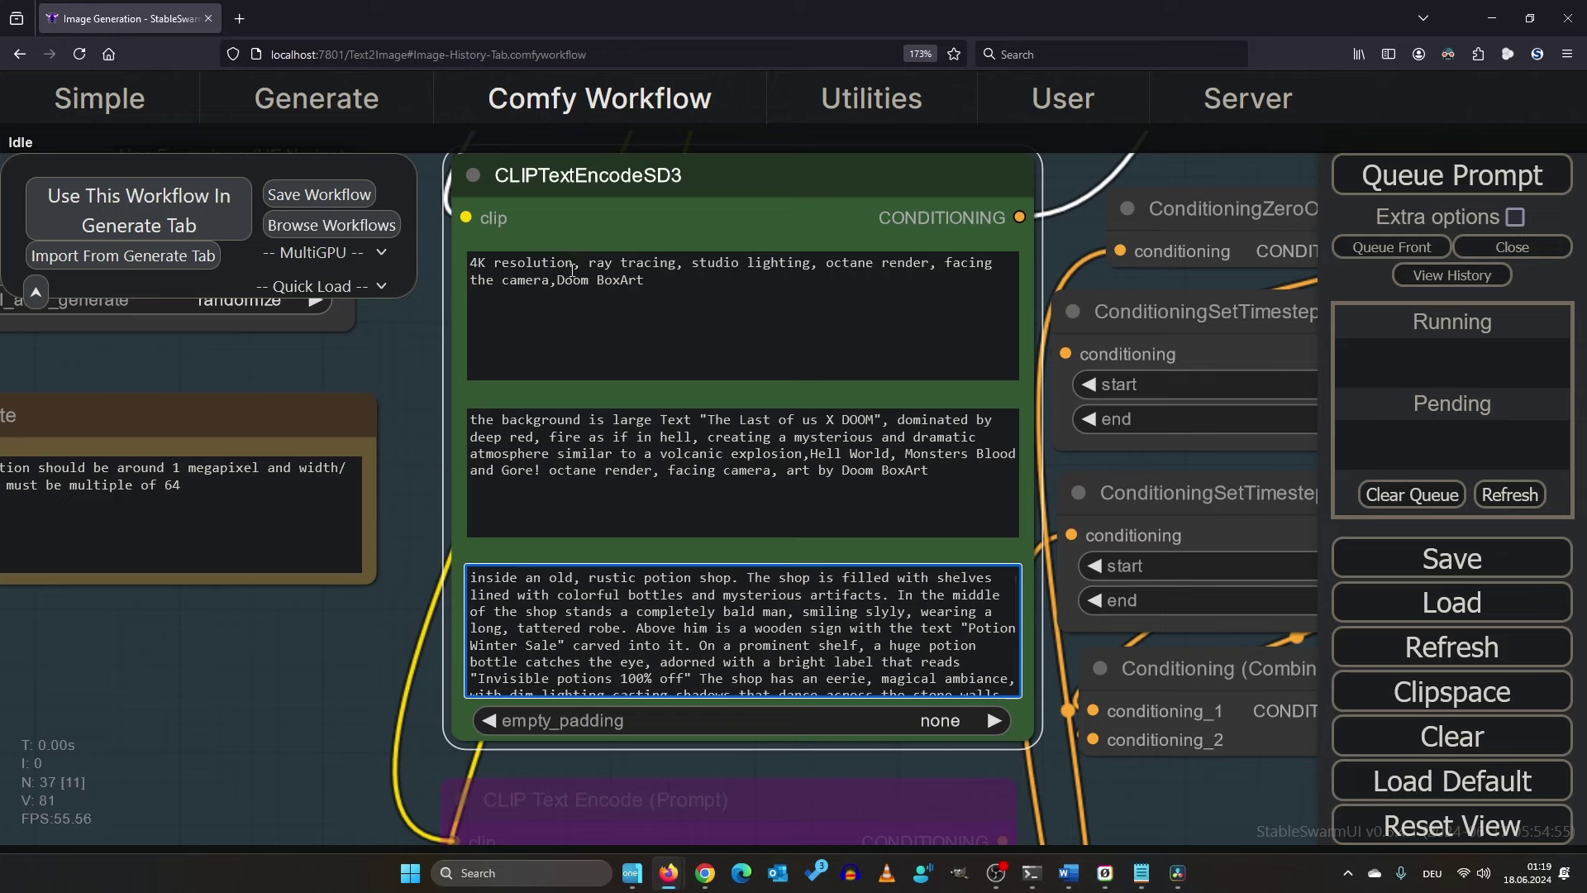
{"action": "left_click_drag", "start_coordinate": [675, 265], "coordinate": [469, 263]}
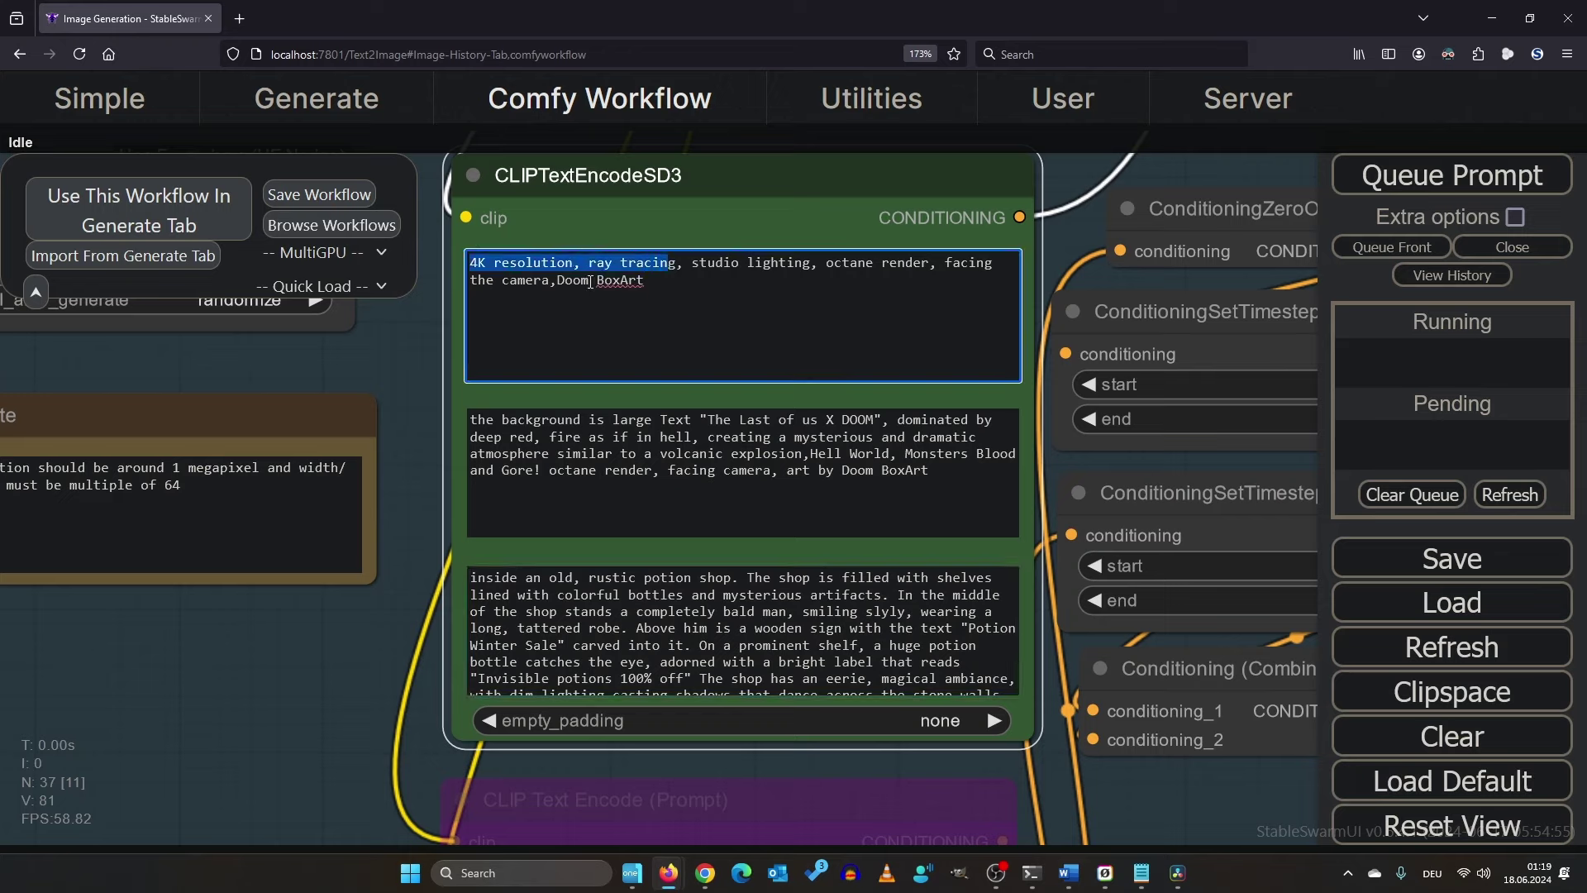
{"action": "key", "text": "BackSpace"}
{"action": "type", "text": "Epic com"}
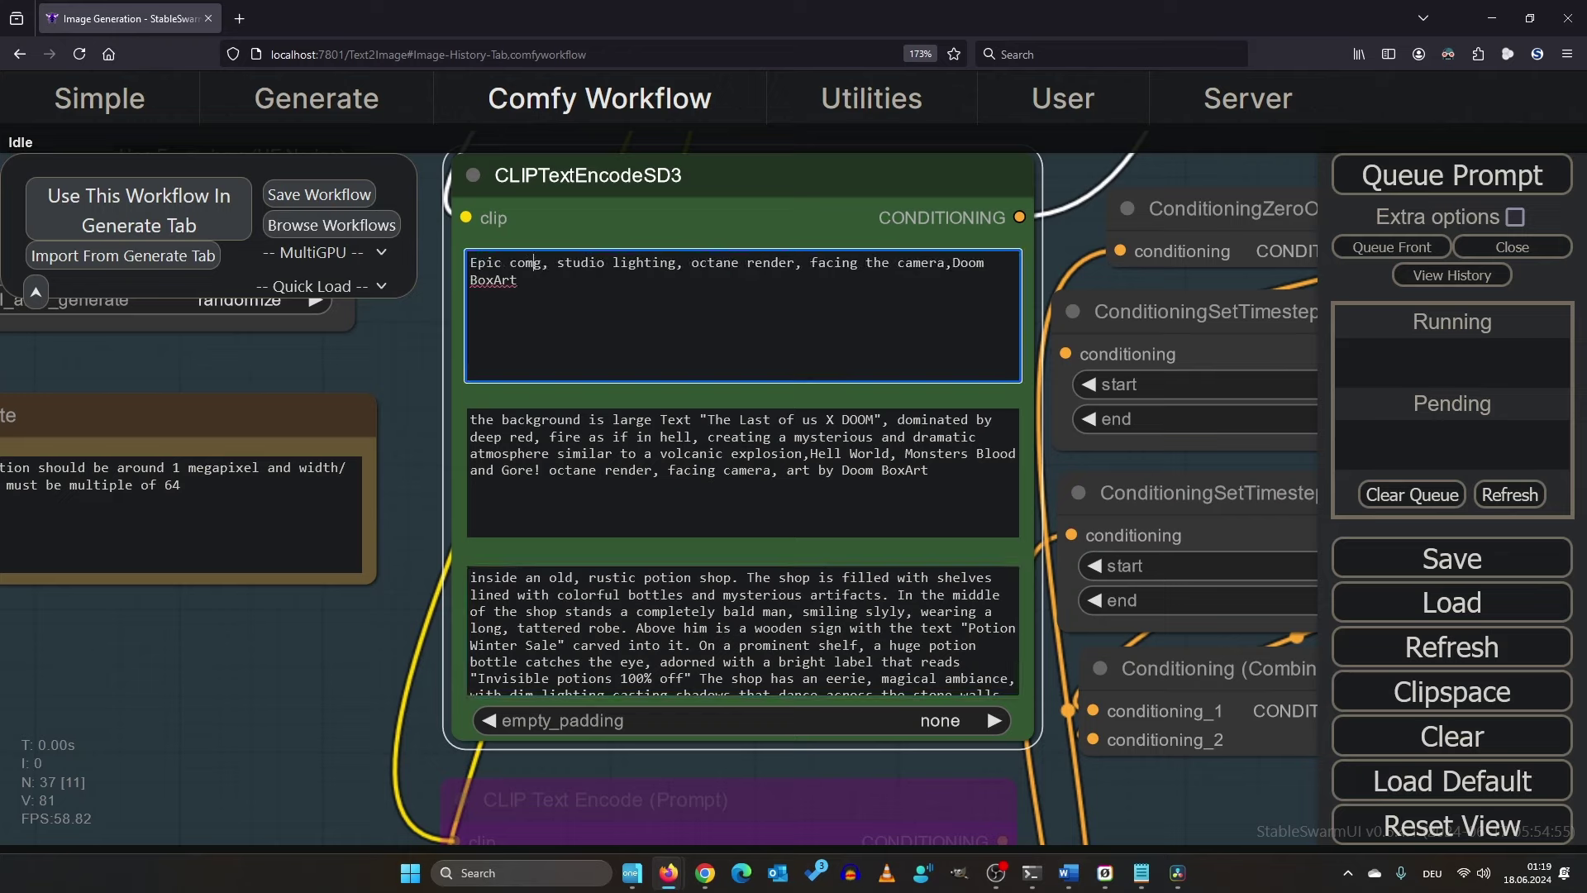
{"action": "type", "text": "ic drawing"}
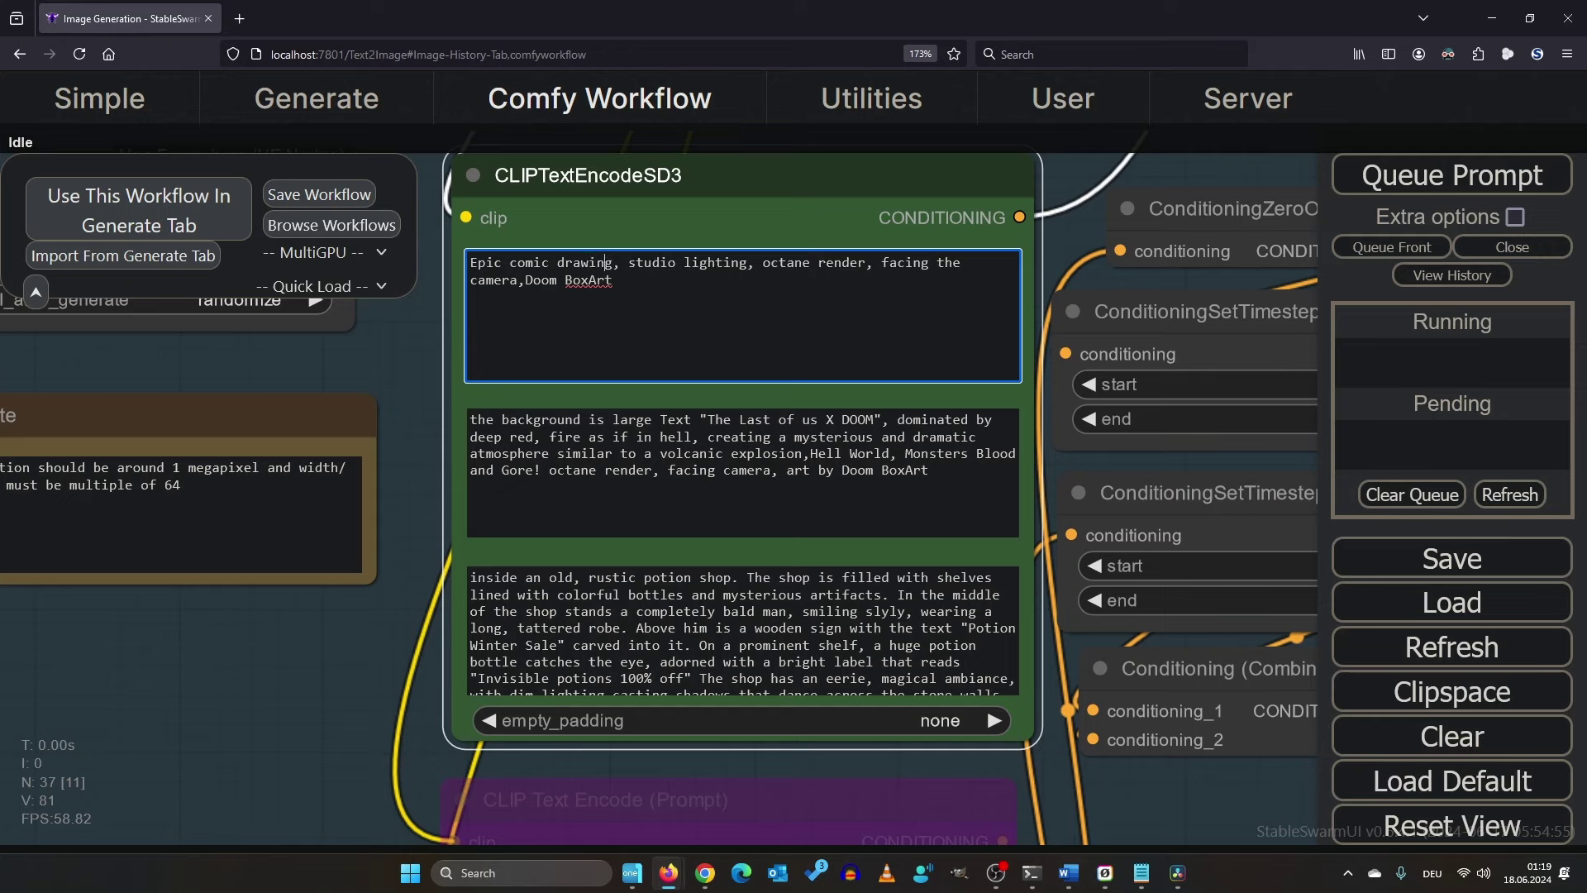
{"action": "left_click_drag", "start_coordinate": [612, 280], "coordinate": [531, 281]}
{"action": "type", "text": "VD Cover ARr"}
{"action": "key", "text": "BackSpace"}
{"action": "key", "text": "BackSpace"}
{"action": "type", "text": "rt"}
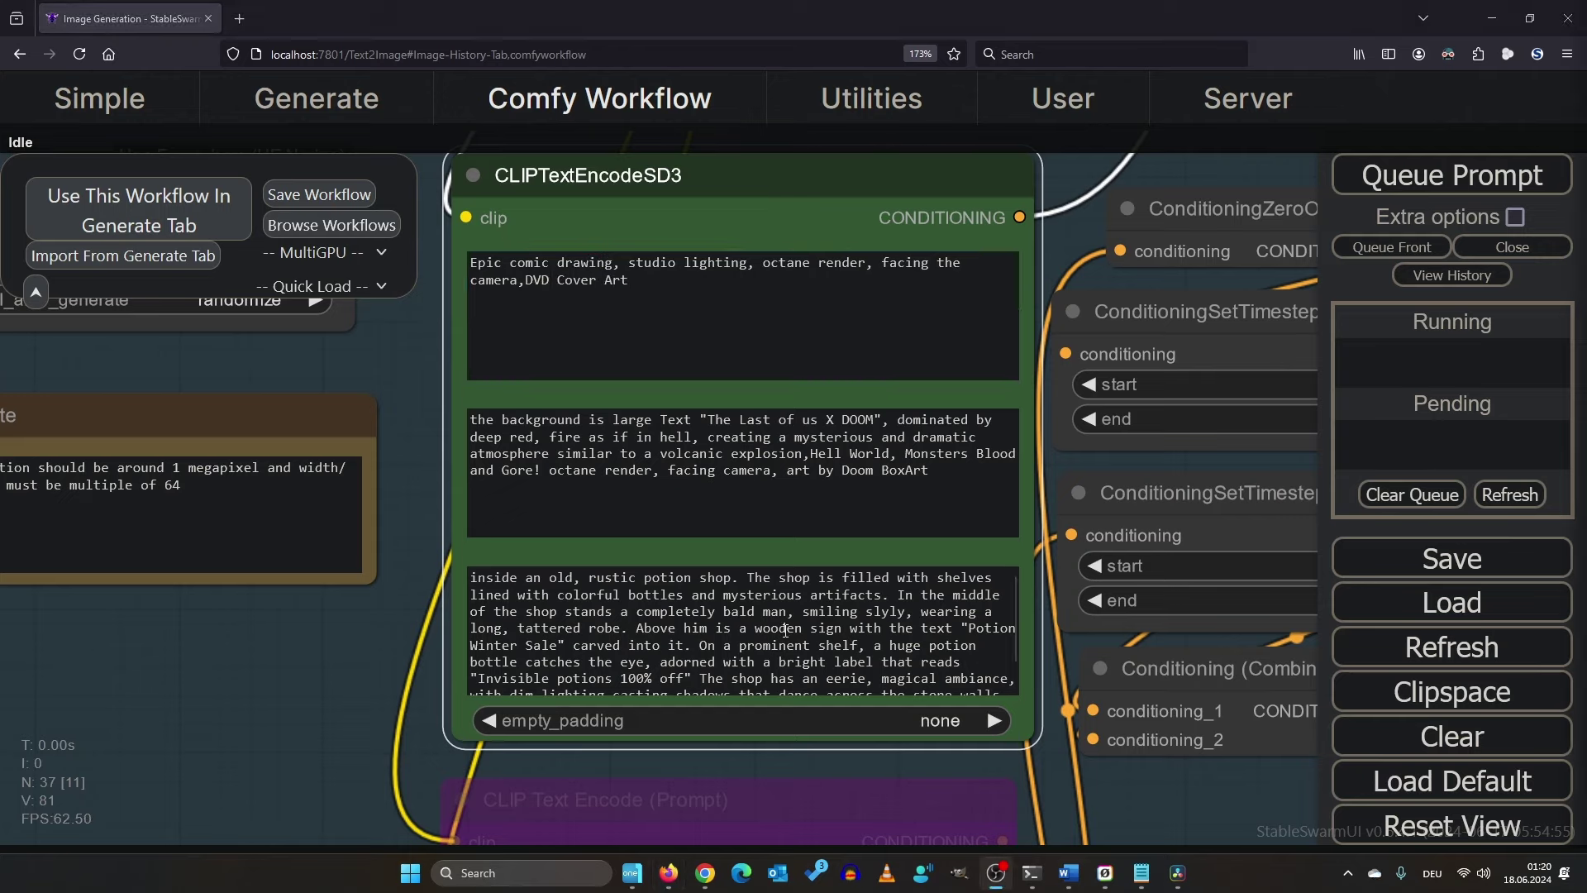
Cut the shop-atmosphere sentence from the third prompt and paste it over the middle prompt.
{"action": "scroll", "coordinate": [744, 651], "scroll_direction": "down", "scroll_amount": 1}
{"action": "left_click_drag", "start_coordinate": [683, 684], "coordinate": [699, 645]}
{"action": "key", "text": "ctrl+x"}
{"action": "left_click", "coordinate": [665, 287]}
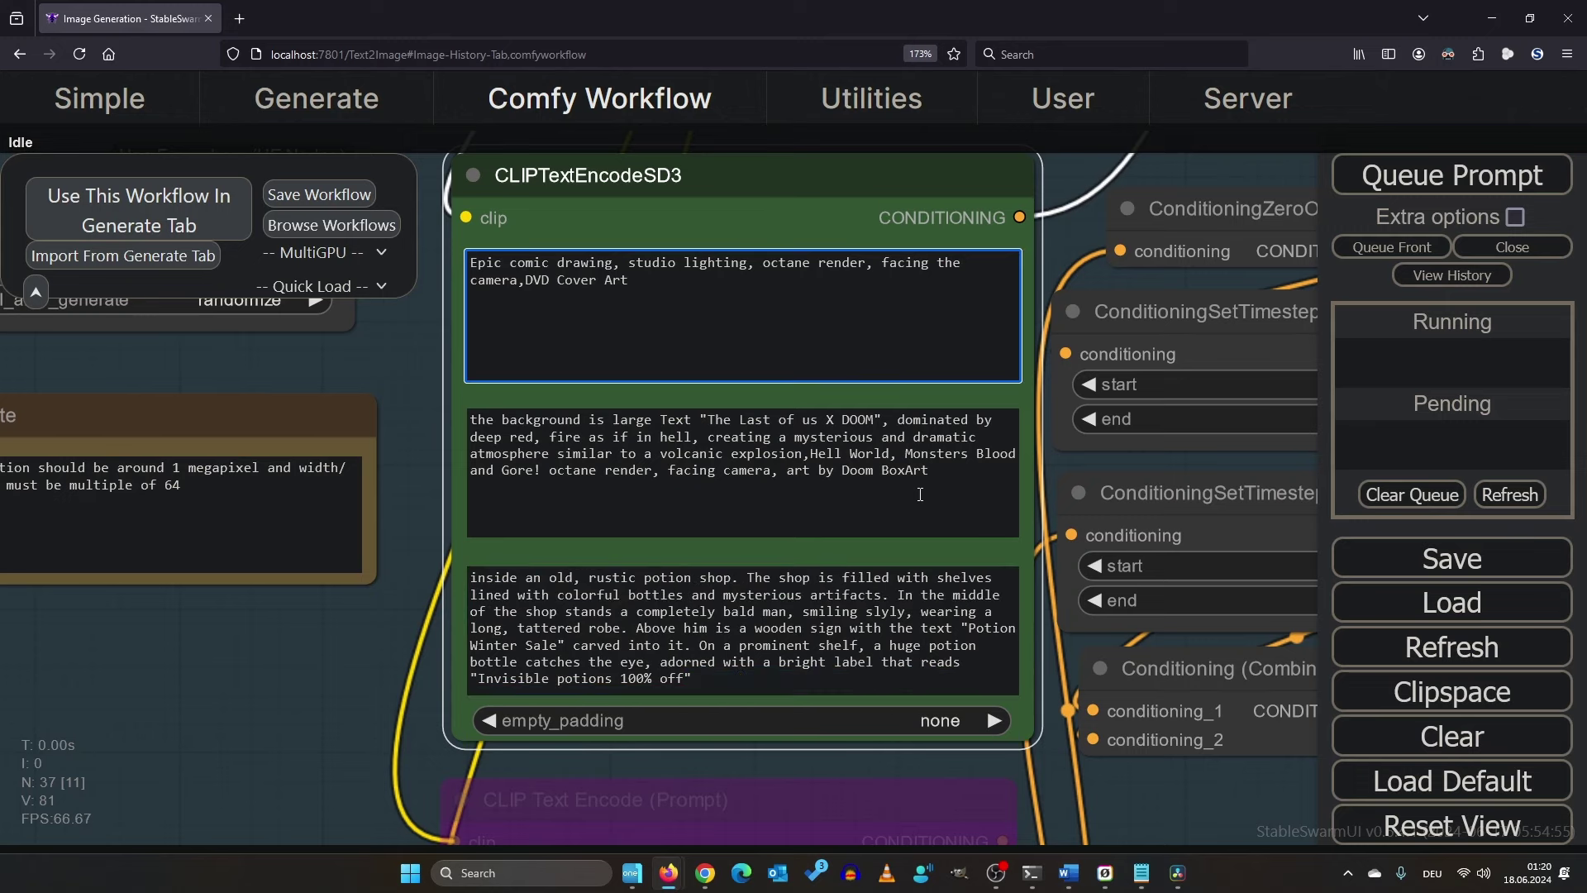
{"action": "left_click", "coordinate": [920, 495]}
{"action": "key", "text": "ctrl+a"}
{"action": "key", "text": "ctrl+v"}
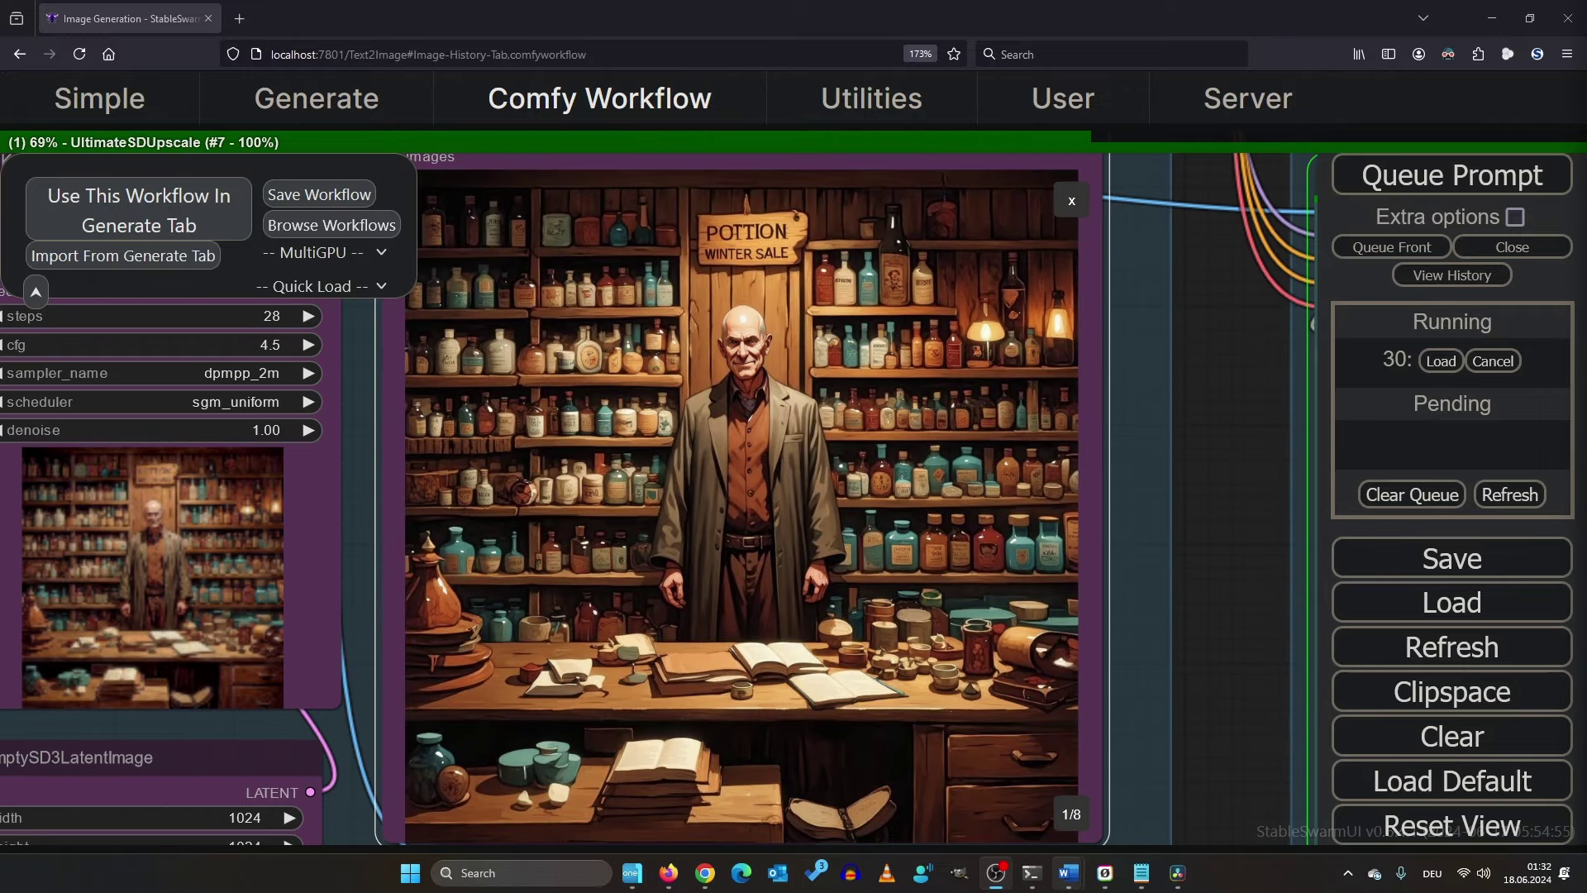
Step the image counter from 1/8 to 7/8 through the comic potion-shop batch.
{"action": "left_click", "coordinate": [1071, 817]}
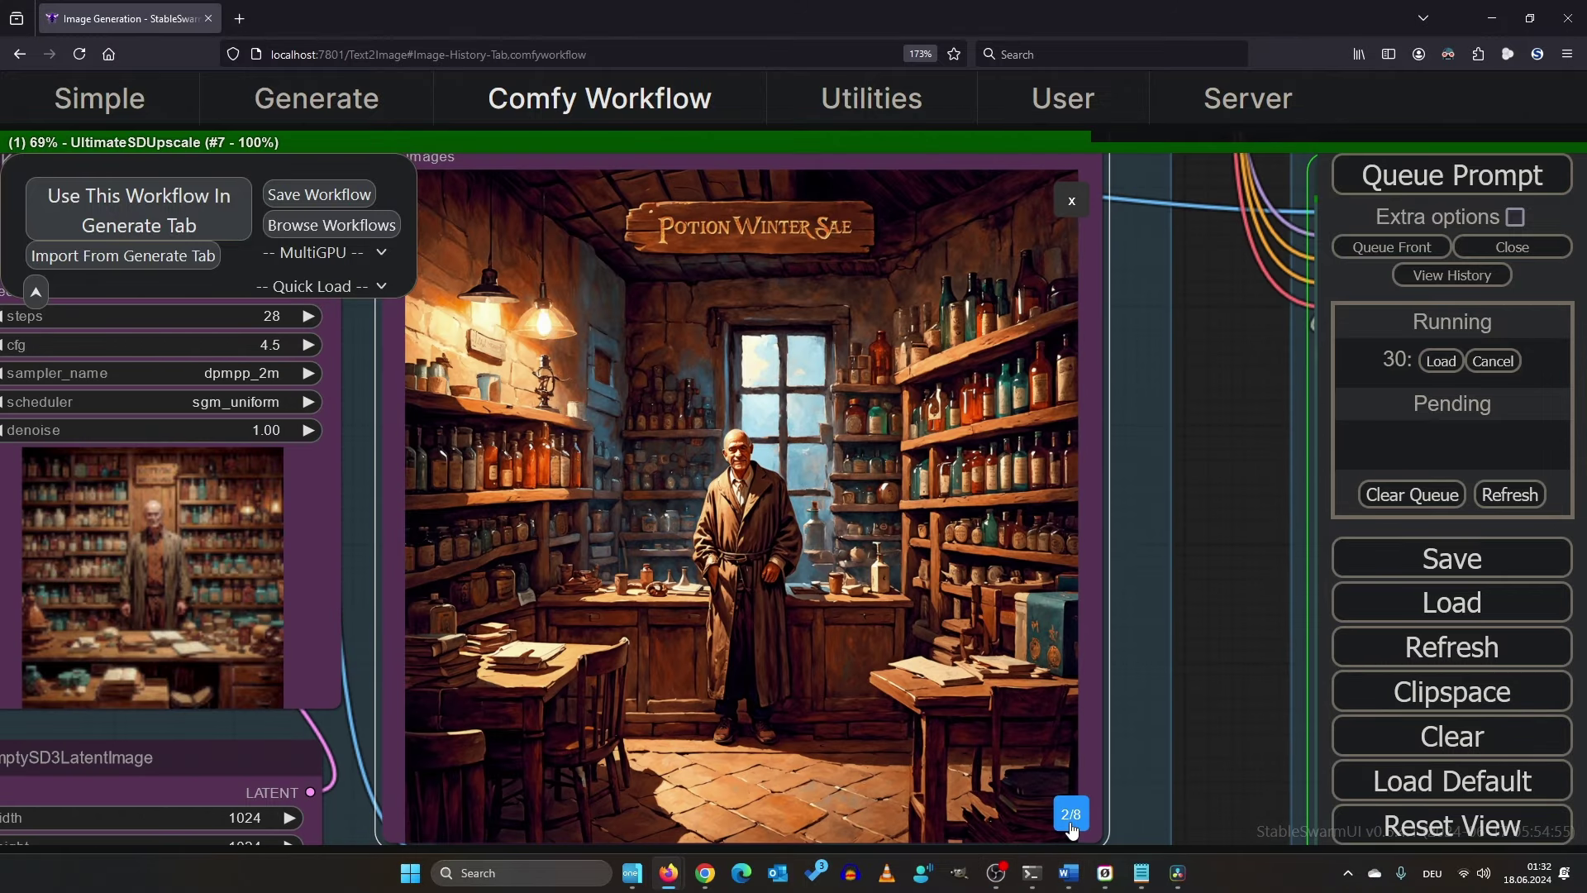
{"action": "left_click", "coordinate": [1071, 816]}
{"action": "scroll", "coordinate": [1071, 827], "scroll_direction": "up", "scroll_amount": 3}
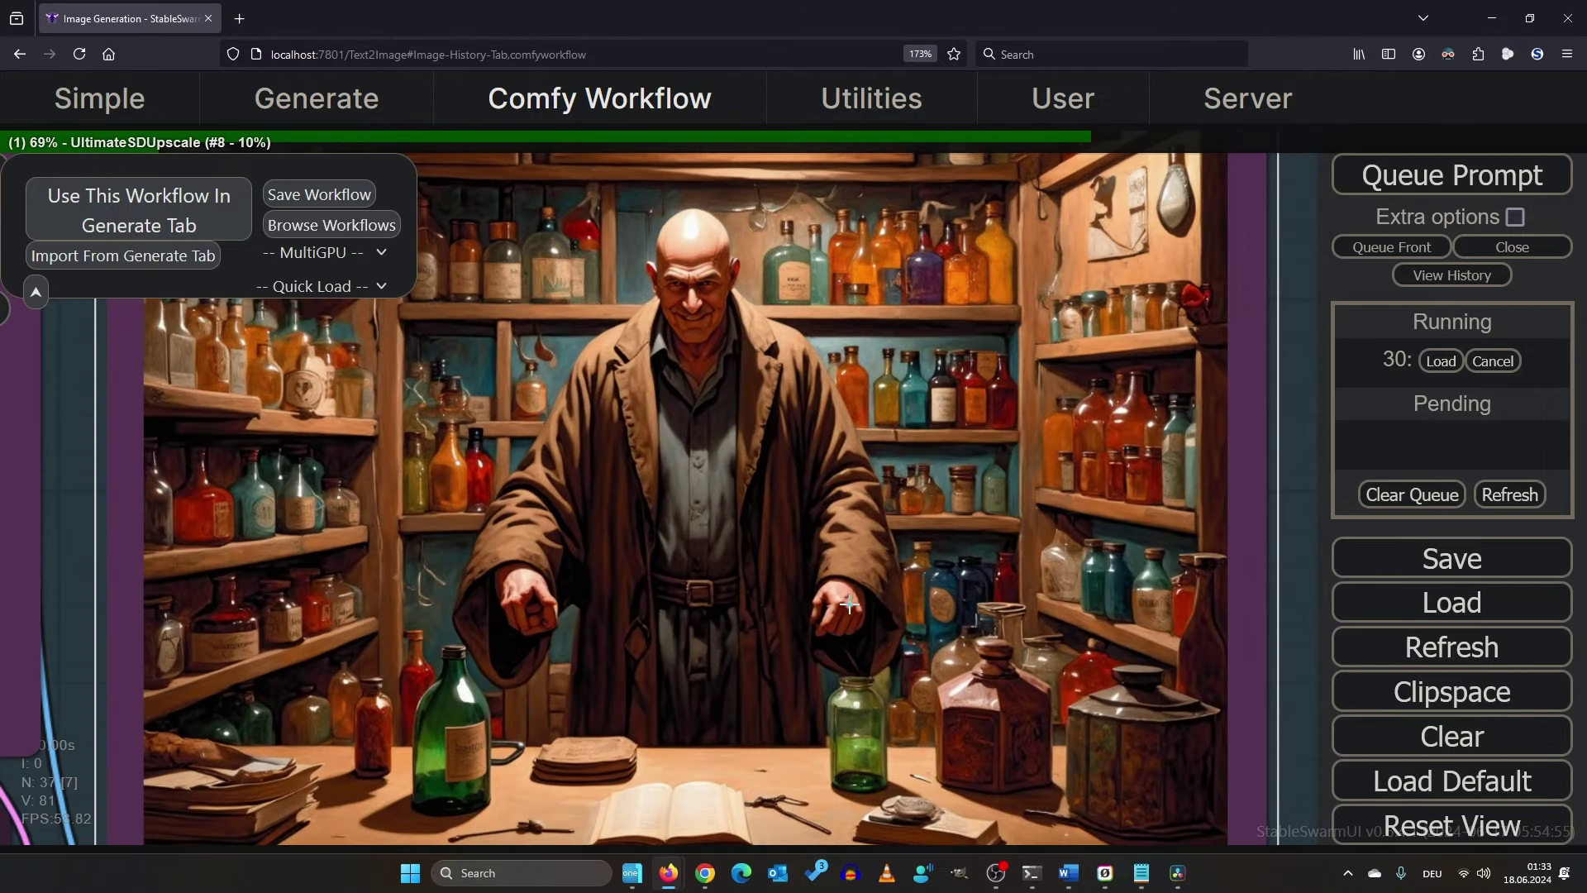
{"action": "scroll", "coordinate": [1183, 824], "scroll_direction": "down", "scroll_amount": 3}
{"action": "left_click", "coordinate": [1077, 810]}
{"action": "left_click", "coordinate": [1078, 810]}
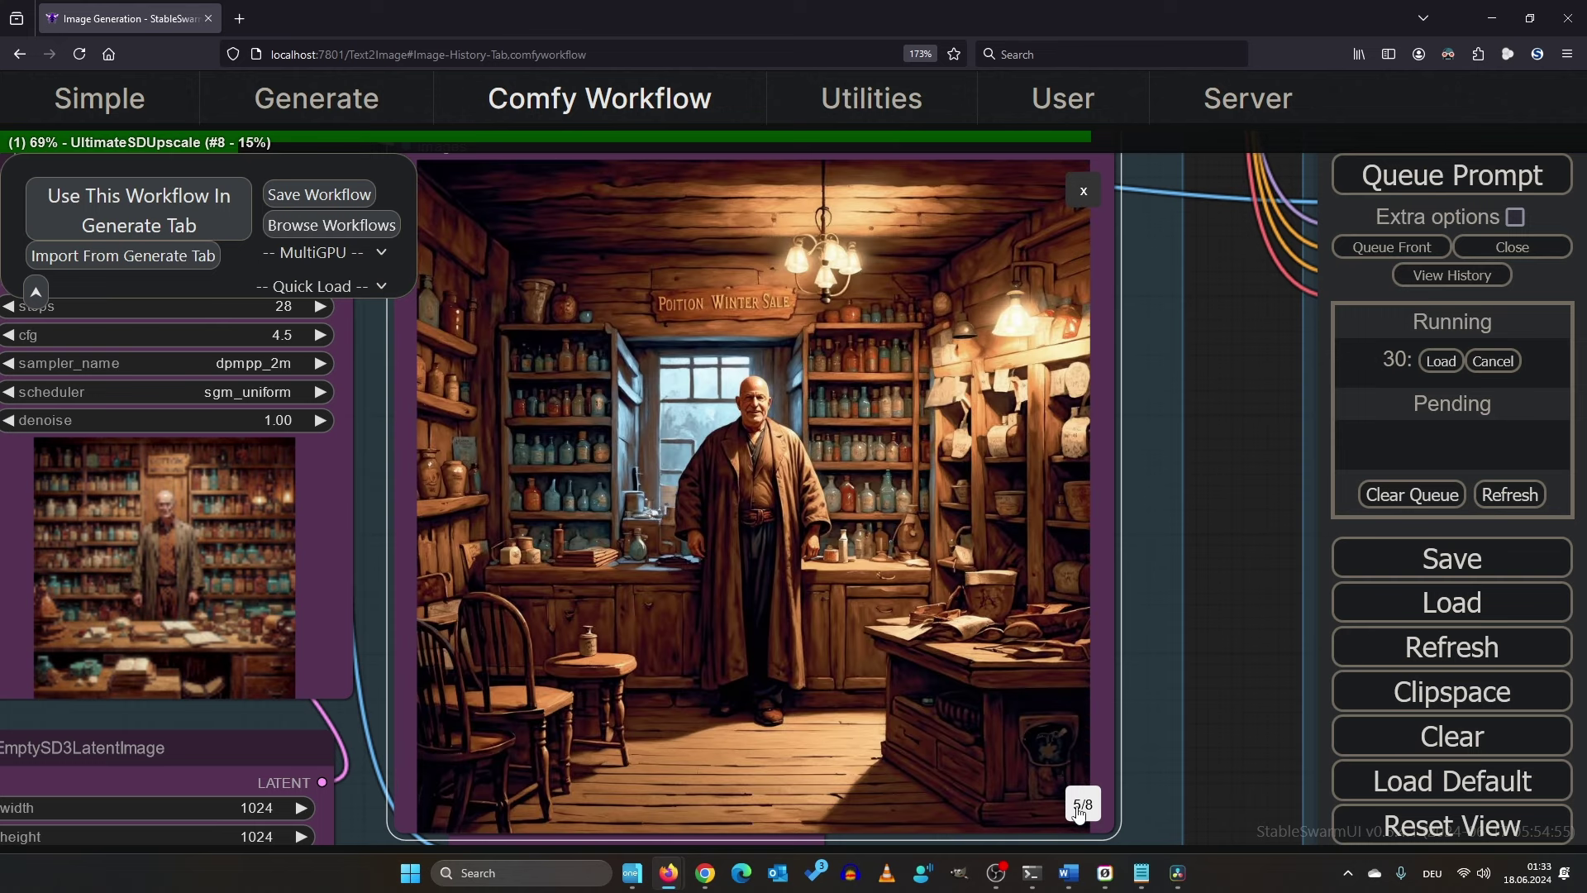
{"action": "left_click", "coordinate": [1078, 810]}
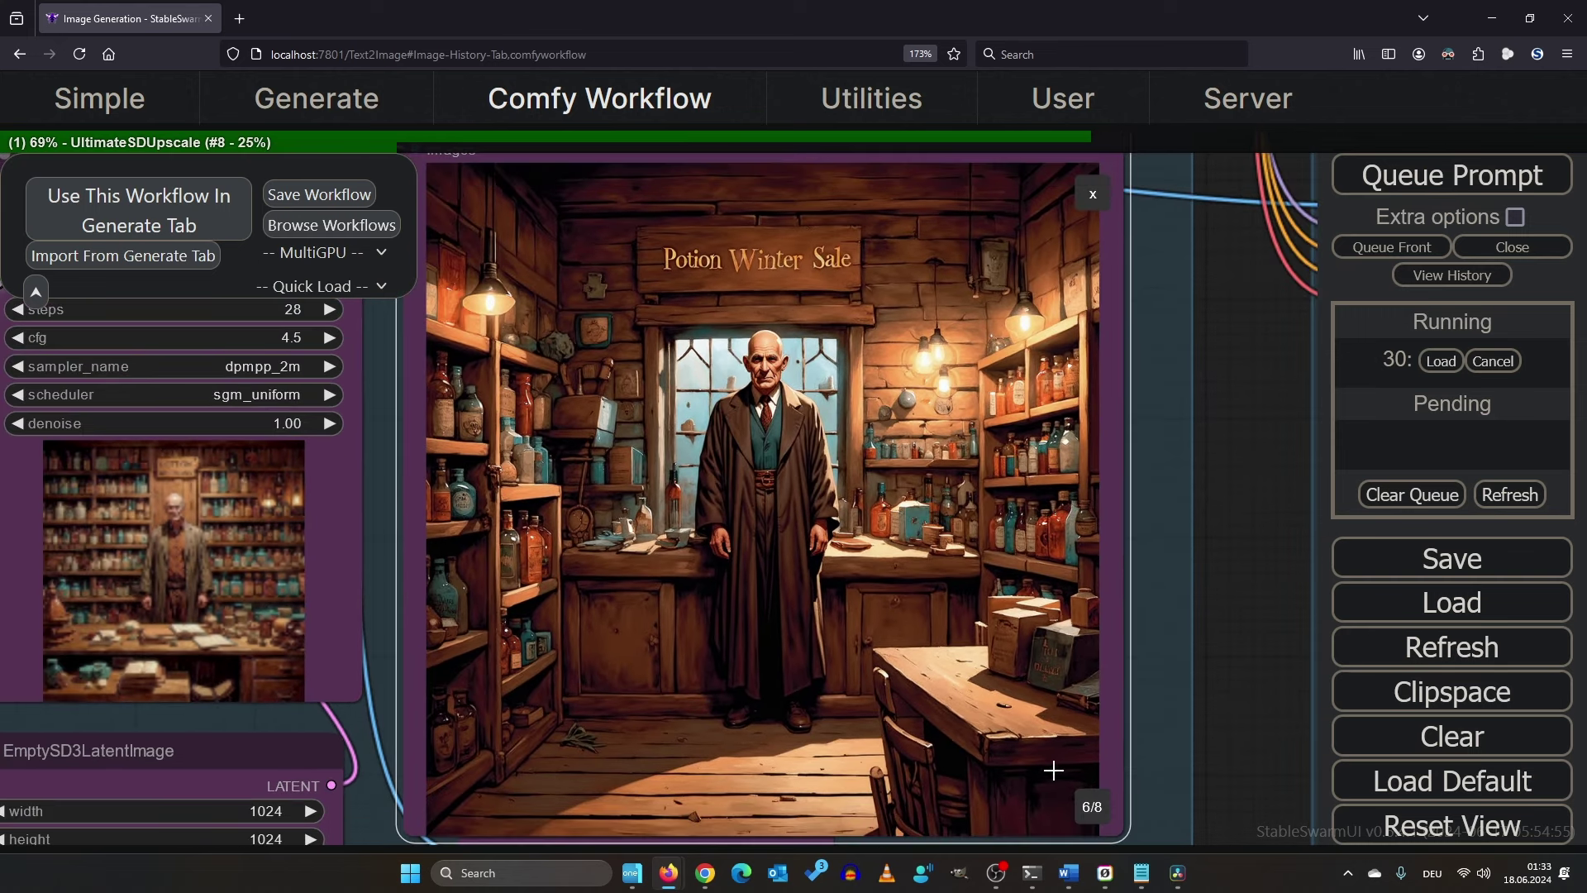
{"action": "left_click", "coordinate": [1089, 810]}
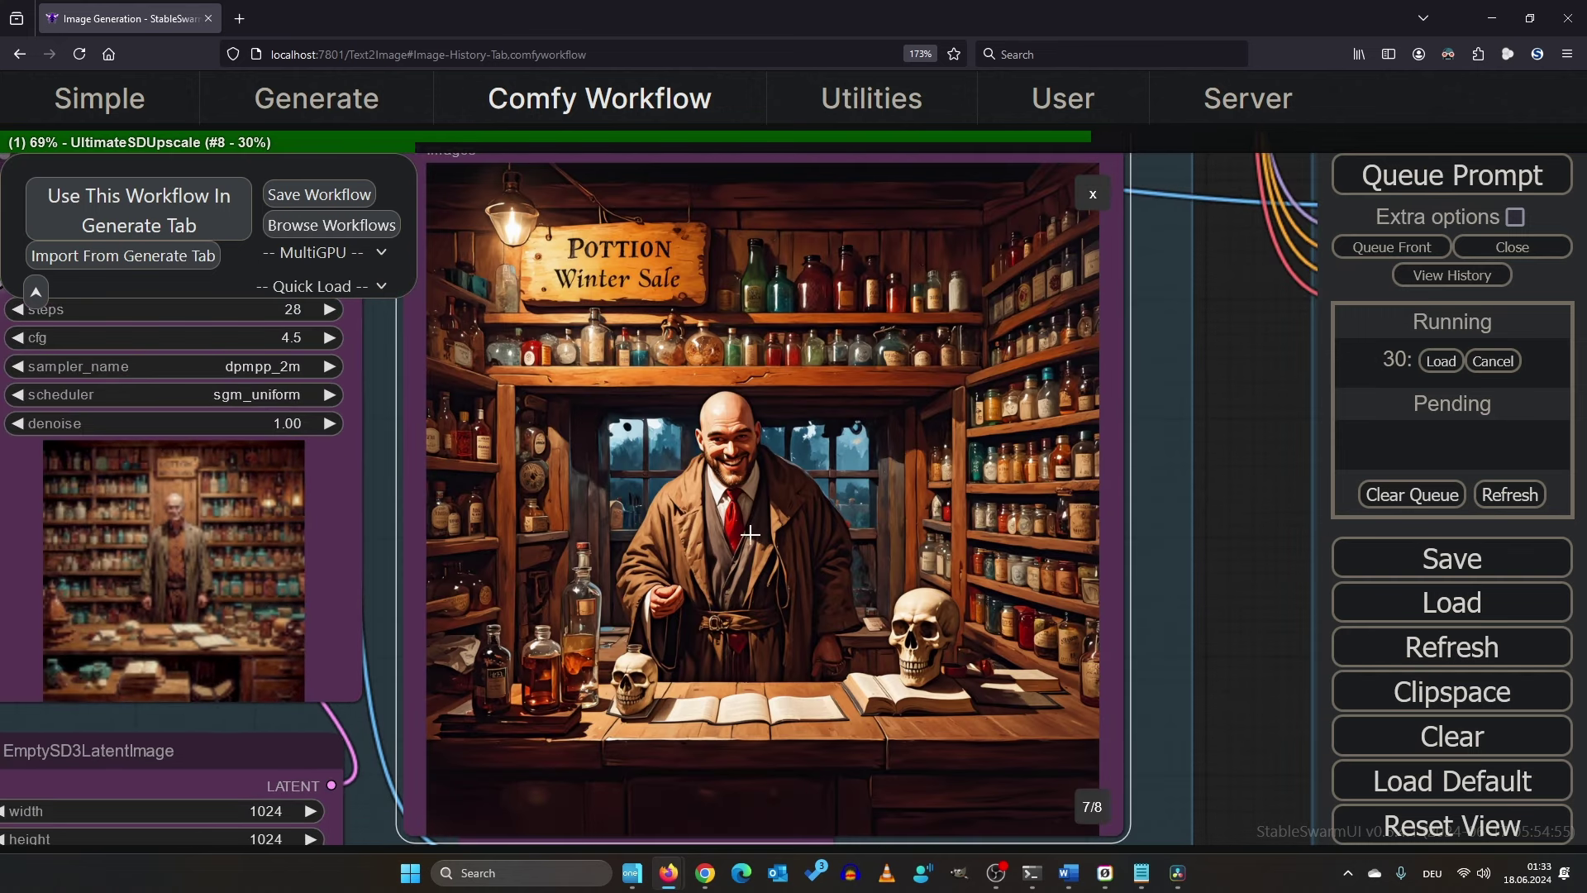
{"action": "scroll", "coordinate": [729, 496], "scroll_direction": "up", "scroll_amount": 4}
{"action": "scroll", "coordinate": [773, 517], "scroll_direction": "up", "scroll_amount": 1}
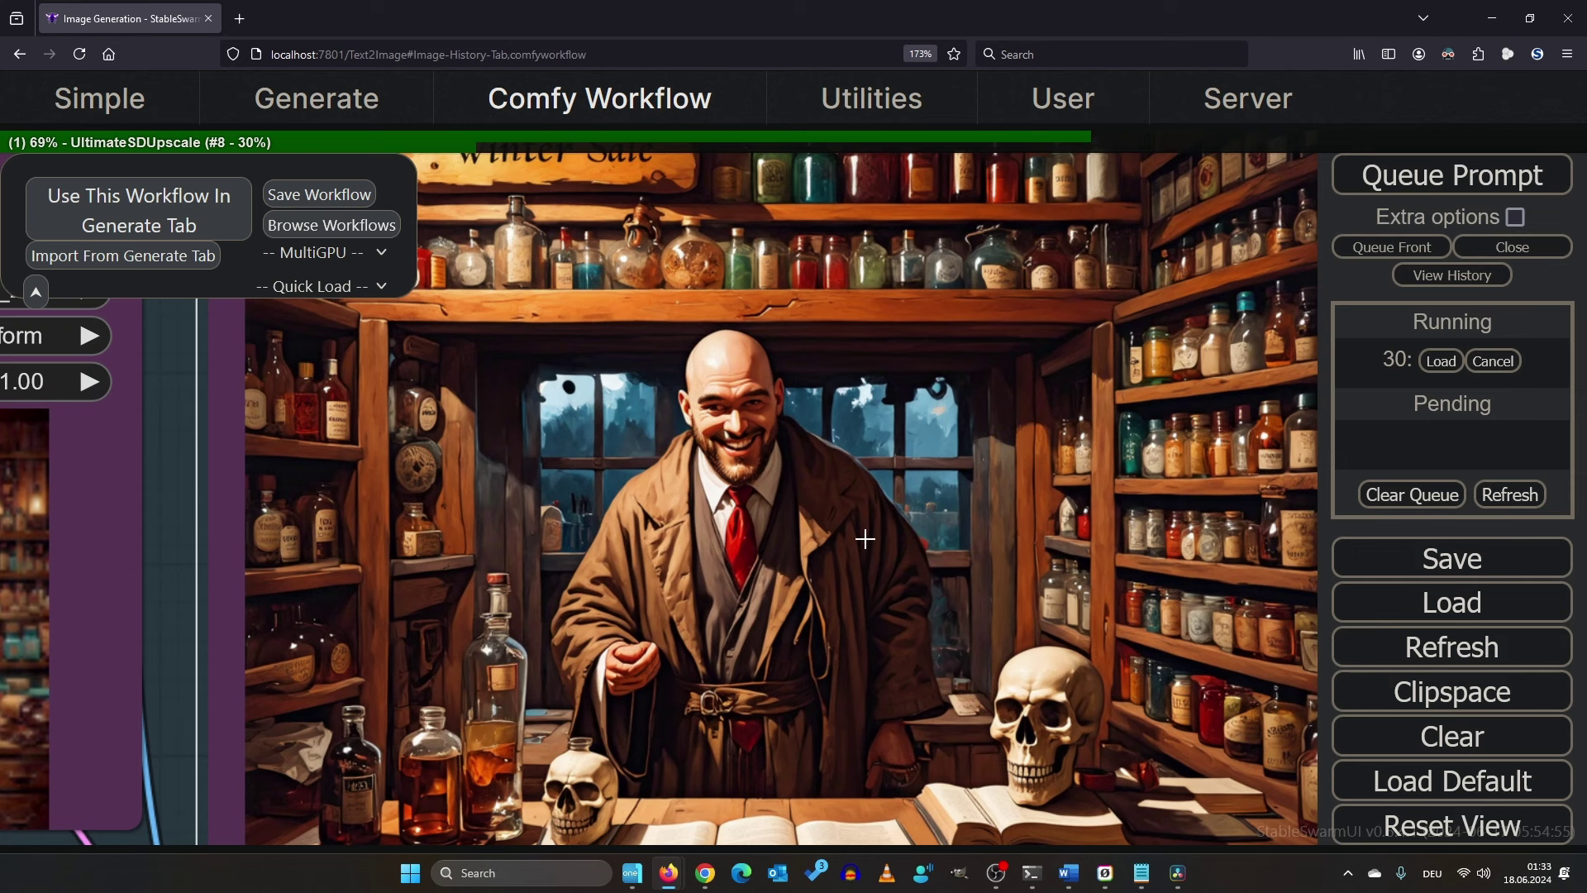
{"action": "scroll", "coordinate": [870, 536], "scroll_direction": "down", "scroll_amount": 3}
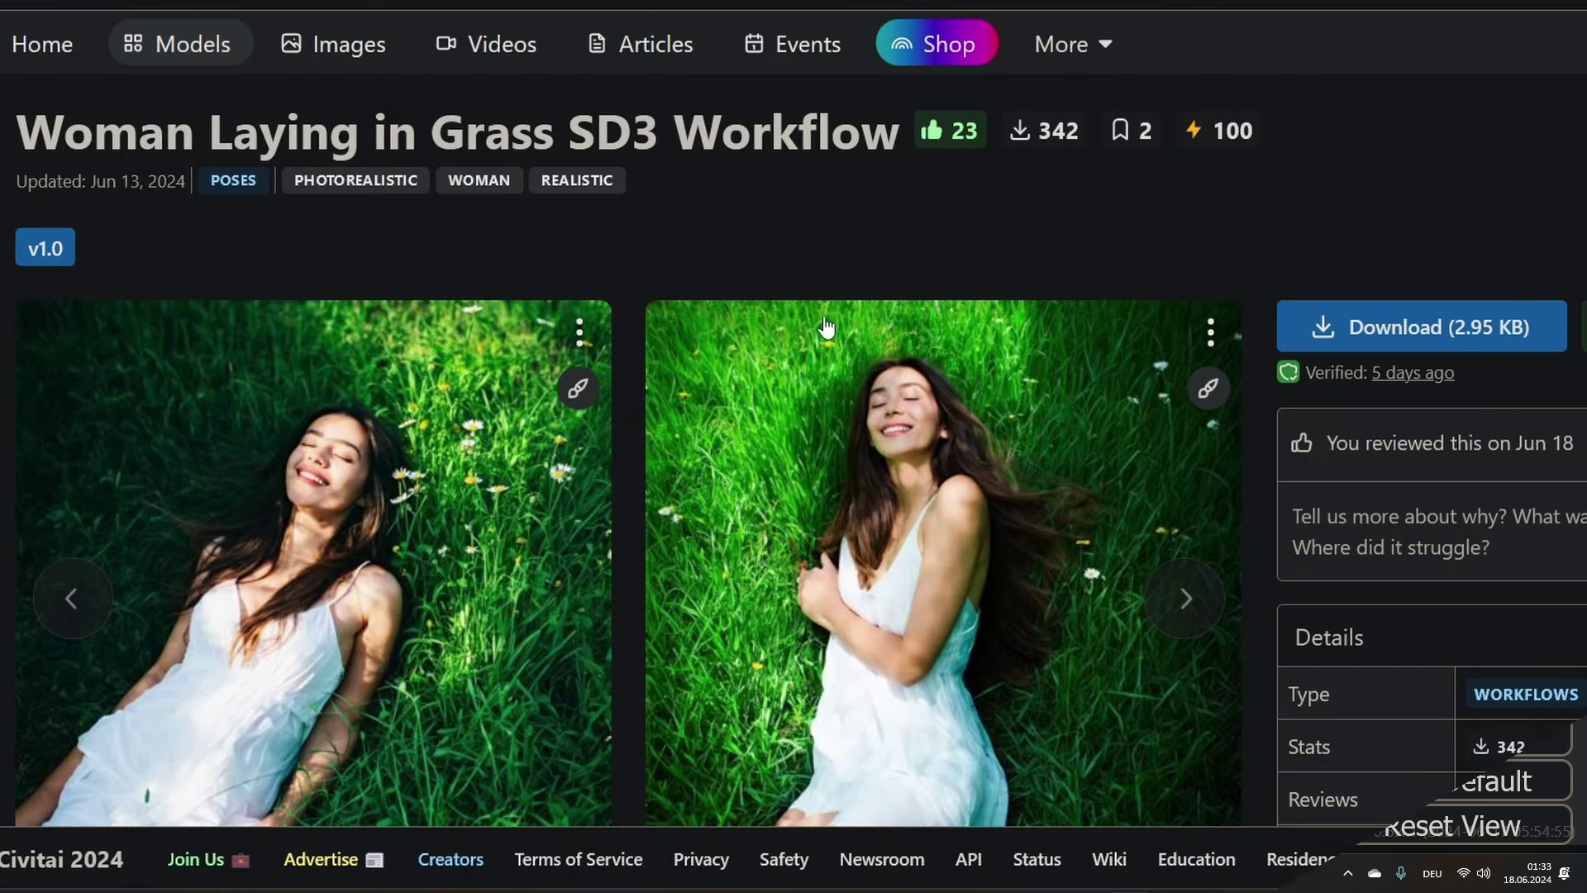
Browse the sample-image carousel, then scroll to the discussion and back to the Details table.
{"action": "left_click", "coordinate": [1185, 599]}
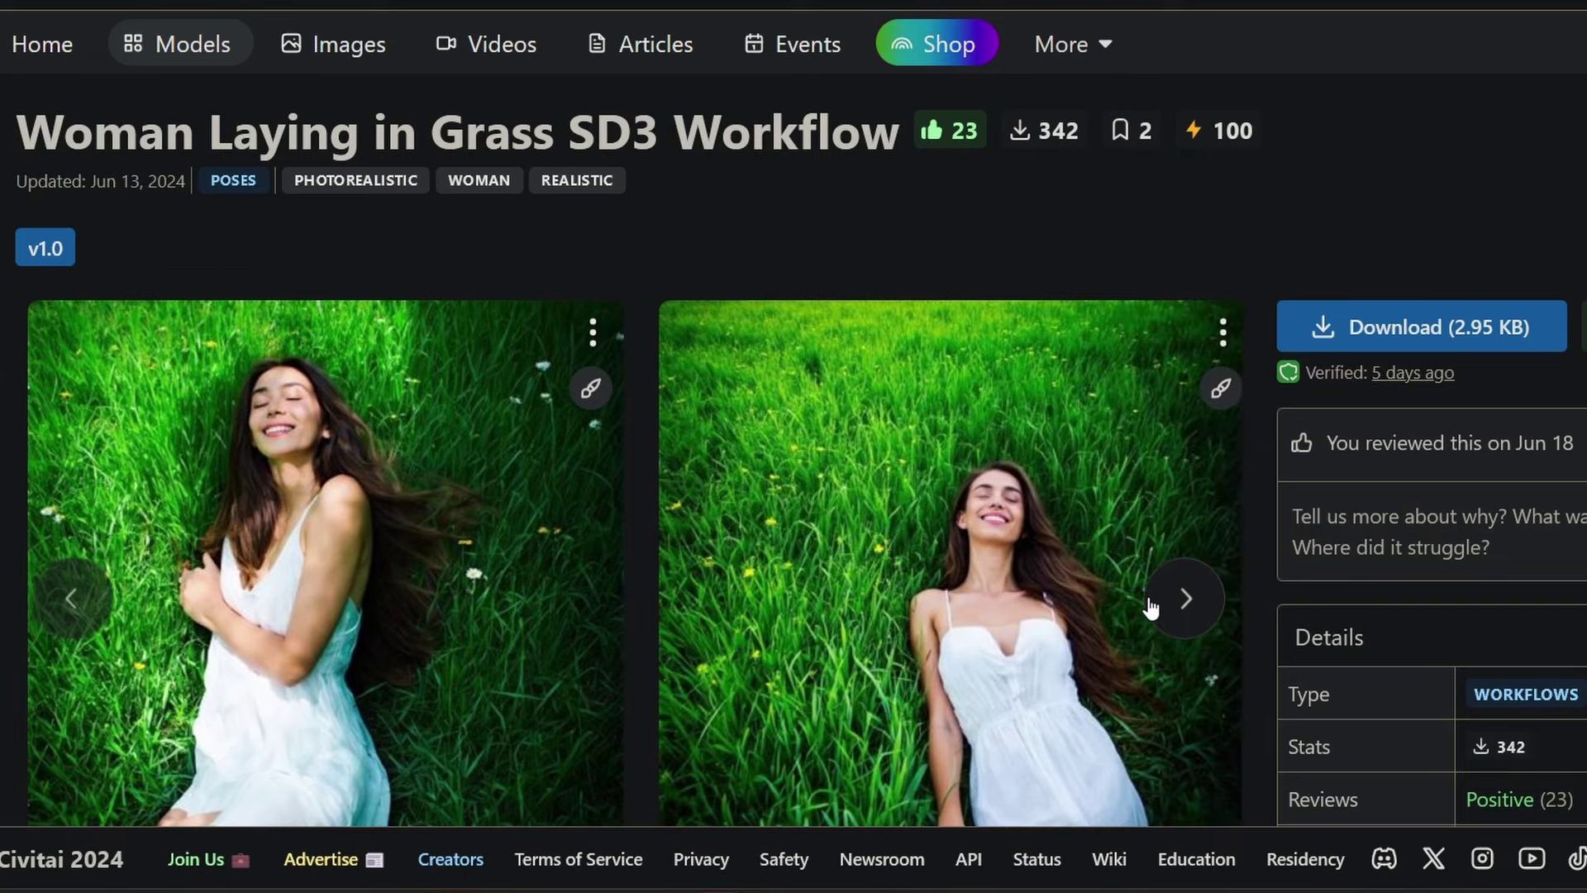
{"action": "scroll", "coordinate": [1182, 595], "scroll_direction": "down", "scroll_amount": 2}
{"action": "left_click", "coordinate": [1188, 420]}
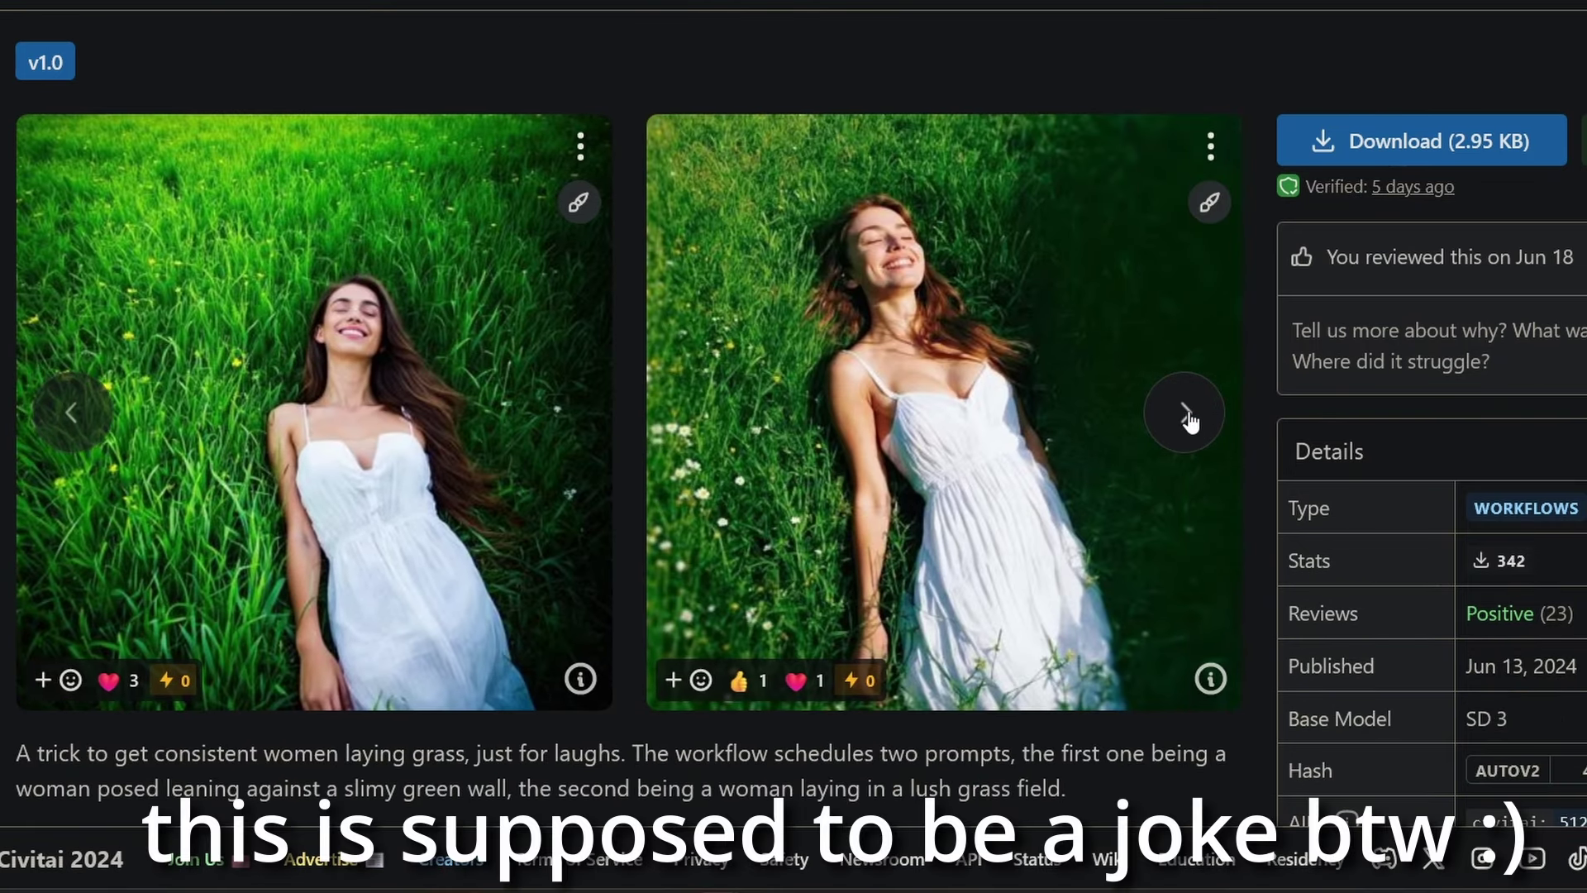
{"action": "left_click", "coordinate": [1185, 420]}
{"action": "left_click", "coordinate": [1184, 426]}
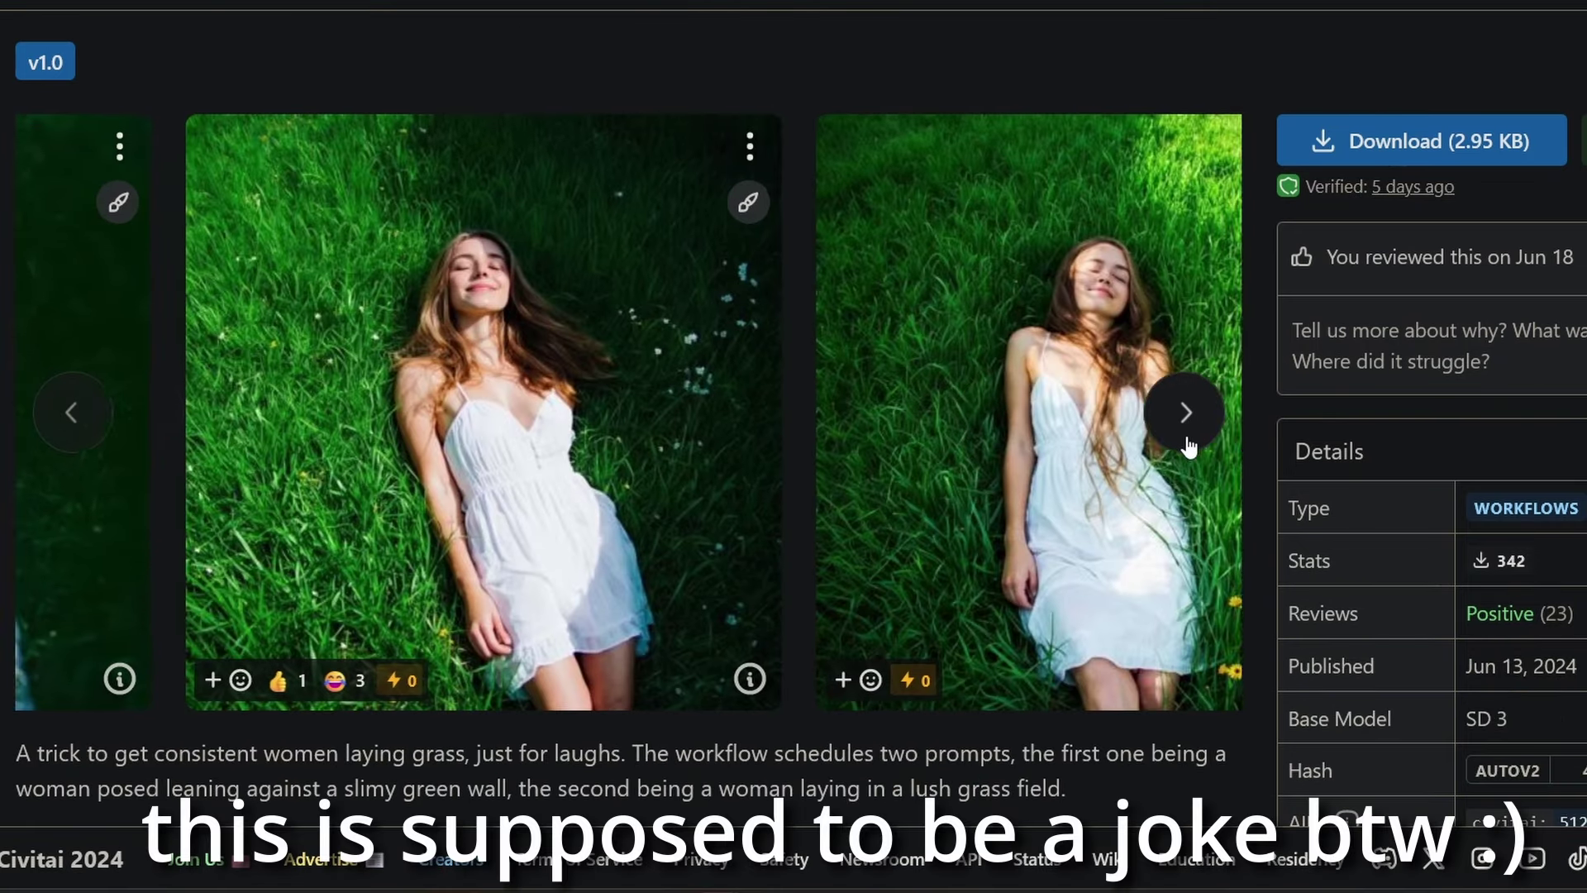
{"action": "left_click", "coordinate": [1186, 413]}
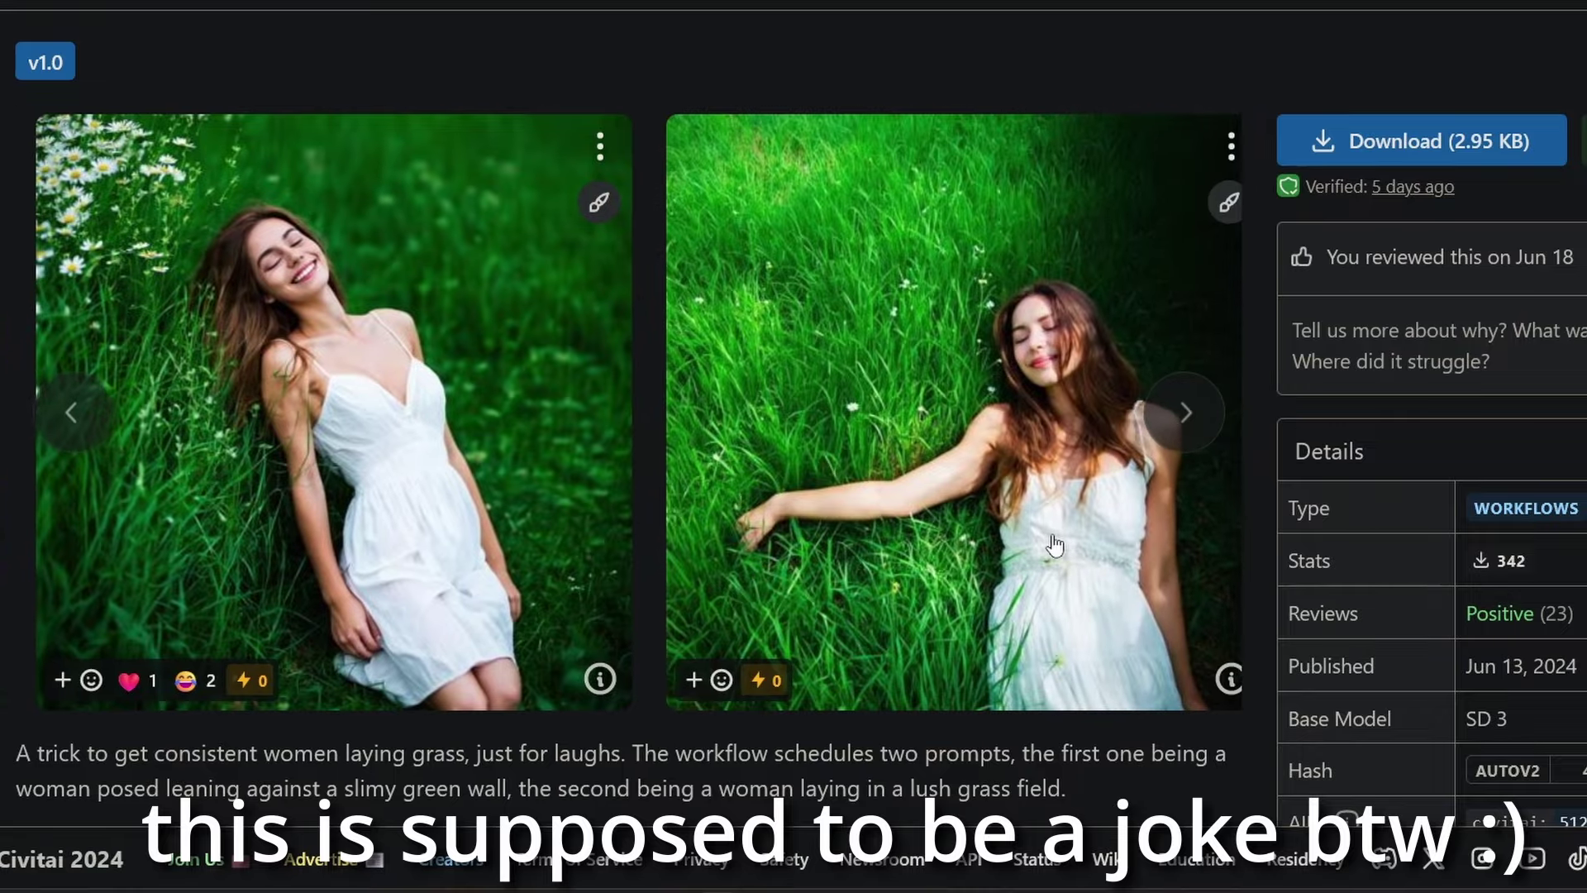
{"action": "scroll", "coordinate": [1141, 543], "scroll_direction": "down", "scroll_amount": 8}
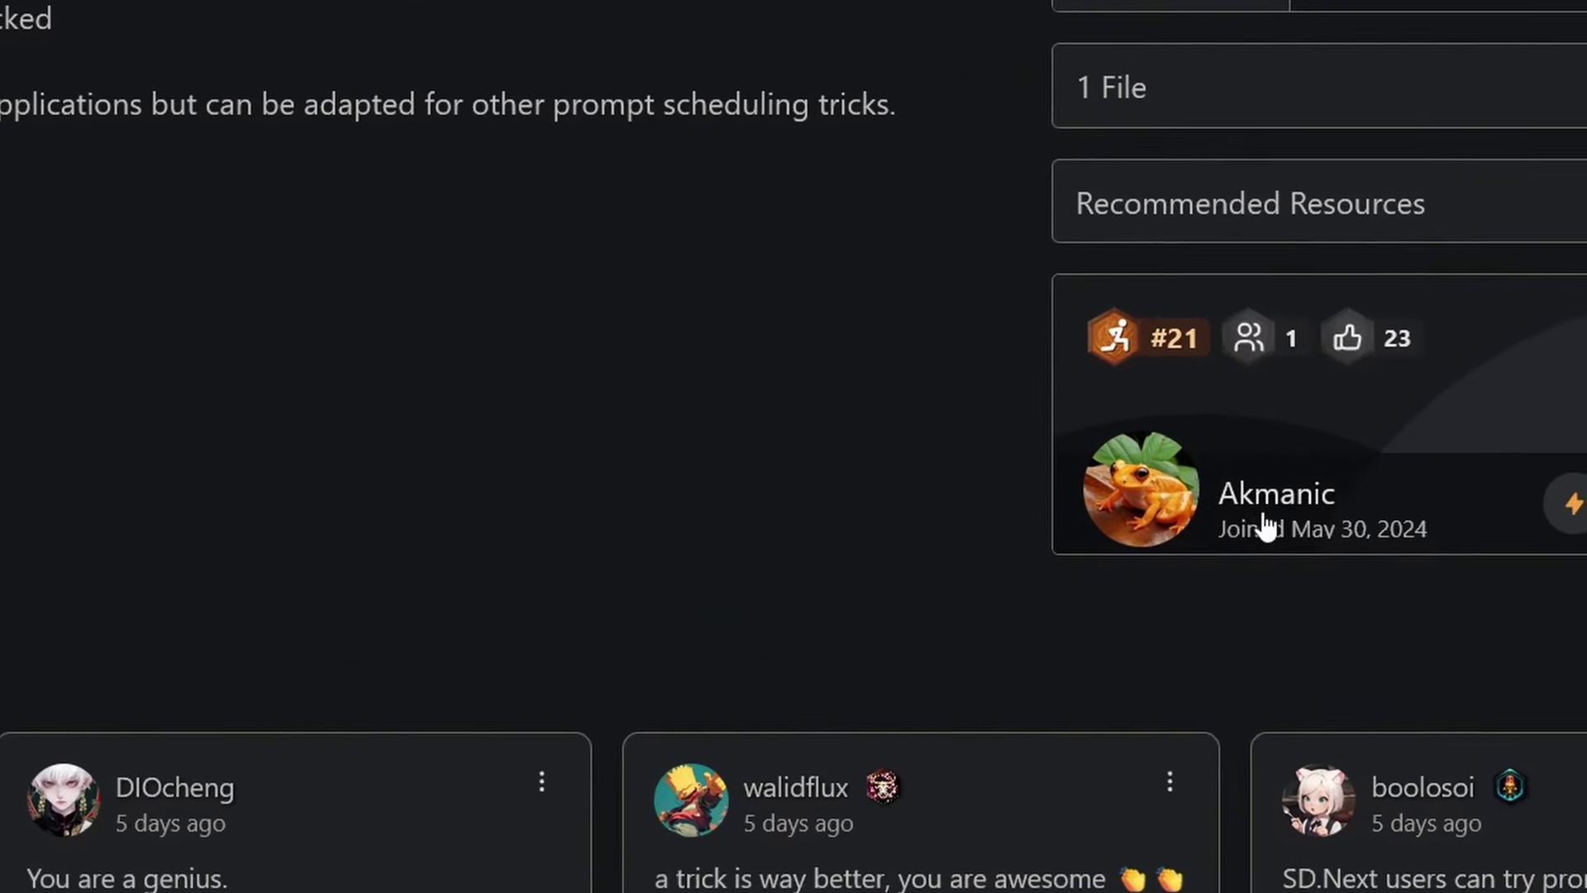
{"action": "scroll", "coordinate": [555, 210], "scroll_direction": "up", "scroll_amount": 10}
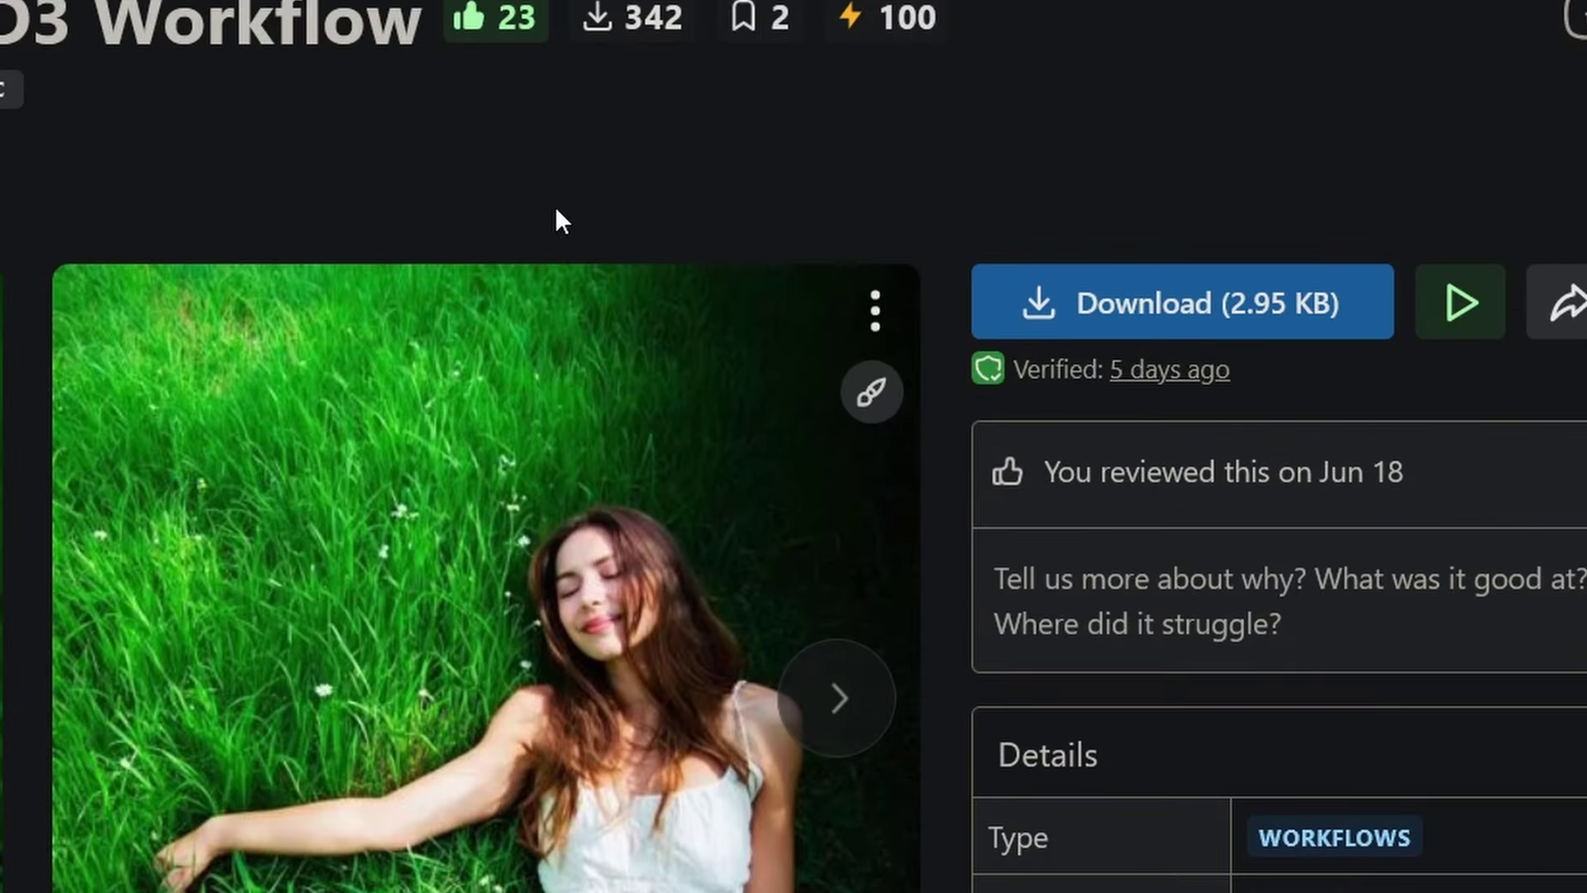
{"action": "scroll", "coordinate": [204, 60], "scroll_direction": "down", "scroll_amount": 3}
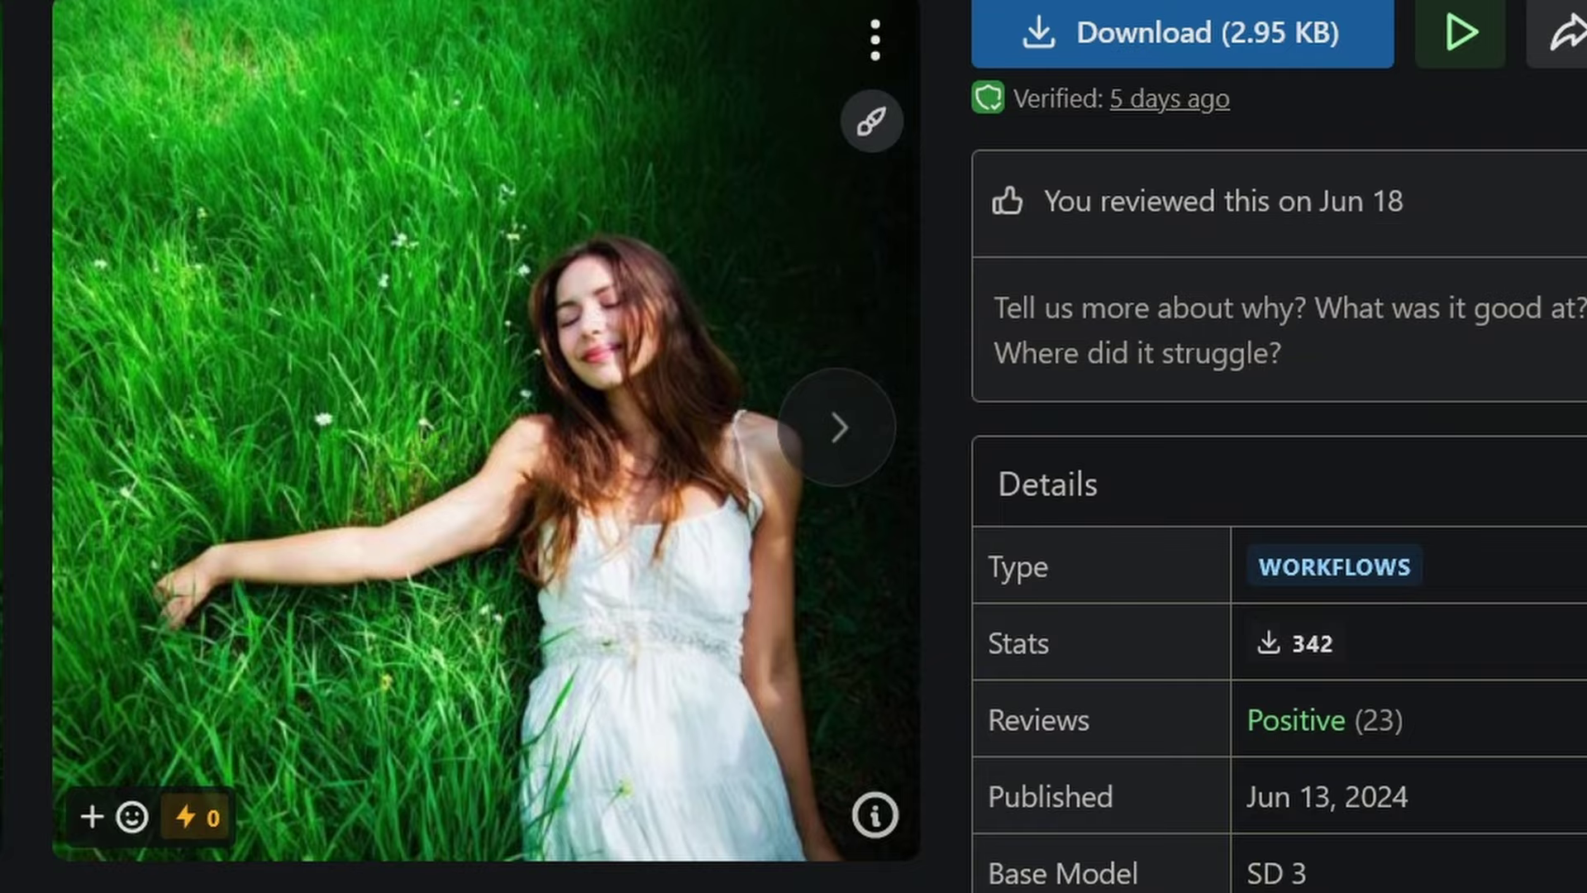